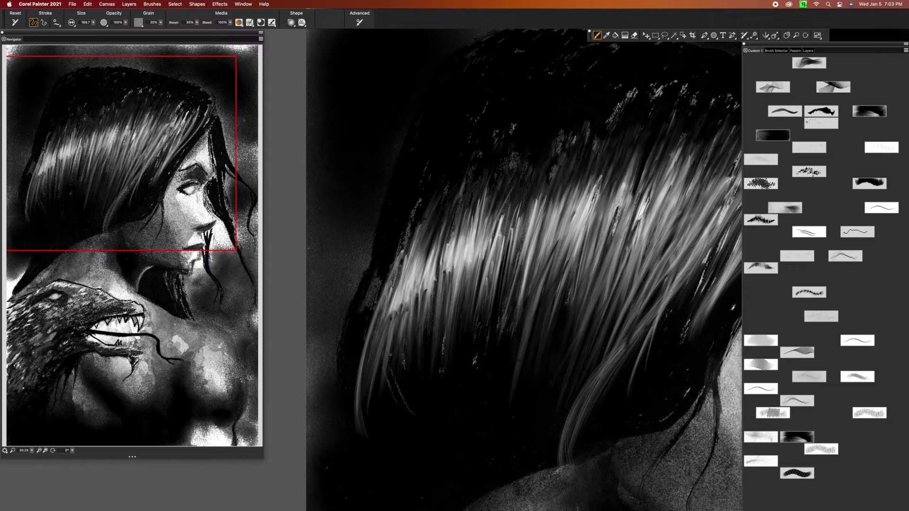
# Step: Brush grey strands through the middle highlight band of the woman's hair, following the direction of the hair
pyautogui.moveTo(459, 213); pyautogui.dragTo(434, 272)
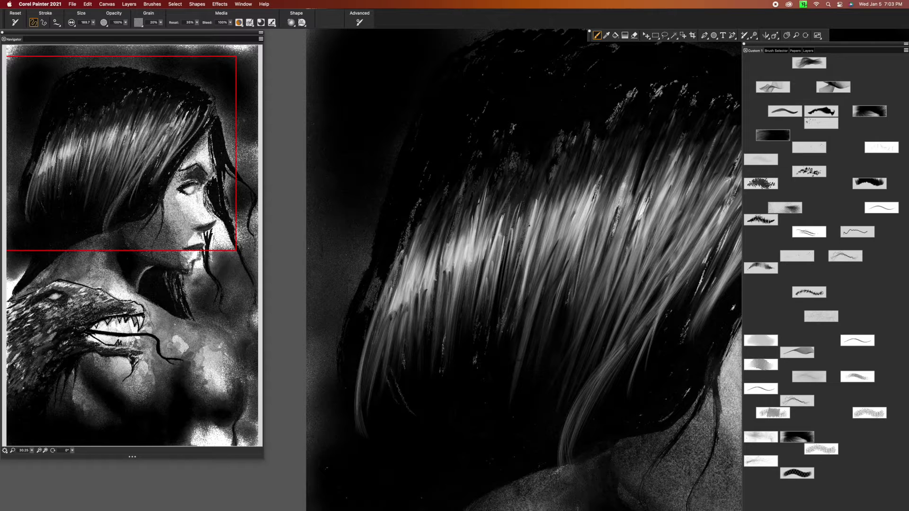
pyautogui.click(521, 380)
pyautogui.moveTo(523, 213); pyautogui.dragTo(488, 298)
pyautogui.moveTo(537, 197); pyautogui.dragTo(503, 277)
pyautogui.moveTo(595, 175); pyautogui.dragTo(578, 212)
pyautogui.moveTo(727, 167); pyautogui.dragTo(687, 214)
pyautogui.moveTo(627, 337); pyautogui.dragTo(586, 408)
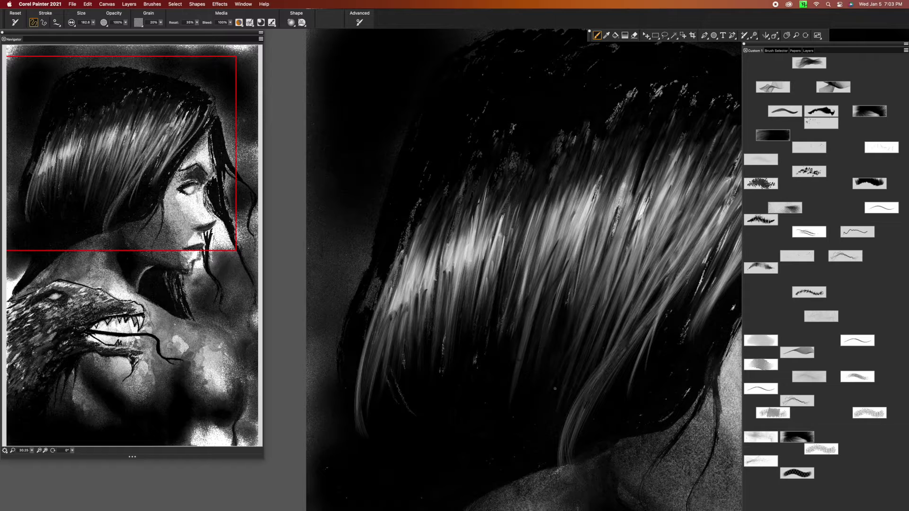
pyautogui.moveTo(443, 236); pyautogui.dragTo(412, 298)
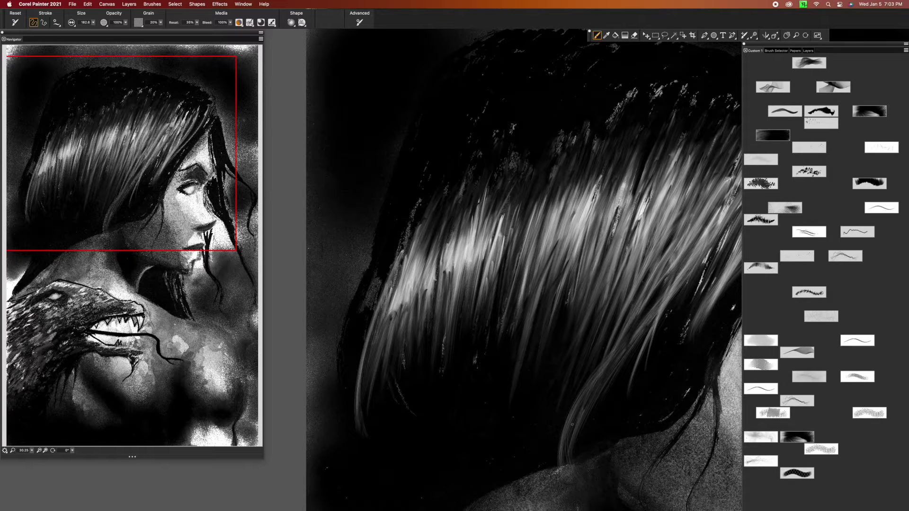
# Step: Paint long, light grey highlight strands with a smaller brush down from the upper edge of the crown
pyautogui.press('super+alt+1')
pyautogui.moveTo(493, 118); pyautogui.dragTo(463, 183)
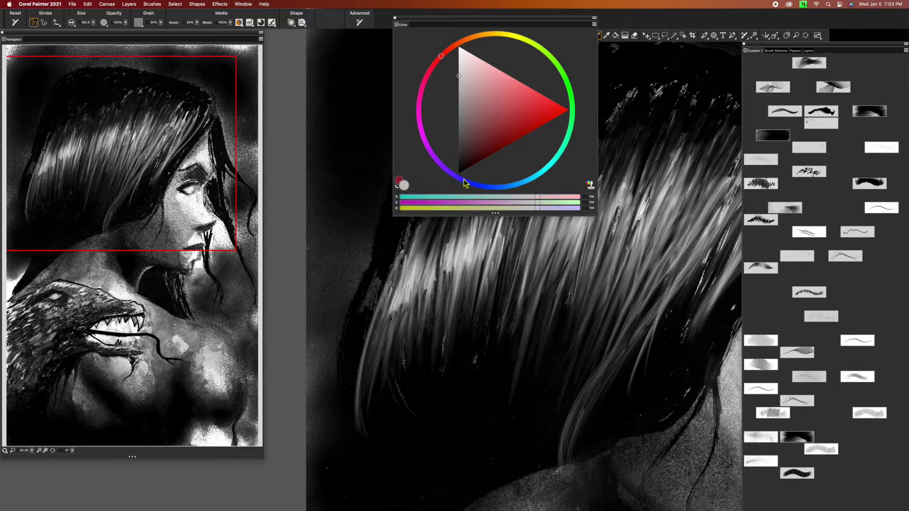
pyautogui.press('Escape')
pyautogui.scroll(5, 558, 371)
pyautogui.press('[')
pyautogui.press('[')
pyautogui.press('[')
pyautogui.moveTo(560, 86)
pyautogui.mouseDown()
pyautogui.moveTo(495, 241)
pyautogui.moveTo(476, 234)
pyautogui.mouseUp()
pyautogui.moveTo(550, 97); pyautogui.dragTo(480, 230)
pyautogui.moveTo(512, 86); pyautogui.dragTo(453, 203)
pyautogui.moveTo(502, 89); pyautogui.dragTo(423, 228)
pyautogui.moveTo(467, 93)
pyautogui.mouseDown()
pyautogui.moveTo(407, 224)
pyautogui.moveTo(395, 185)
pyautogui.mouseUp()
pyautogui.moveTo(420, 99); pyautogui.dragTo(376, 212)
pyautogui.moveTo(403, 111)
pyautogui.mouseDown()
pyautogui.moveTo(358, 188)
pyautogui.moveTo(355, 235)
pyautogui.mouseUp()
pyautogui.moveTo(452, 116); pyautogui.dragTo(389, 199)
# Step: Enlarge the brush and thicken the crown highlight with overlapping shorter strands along the upper edge of the hair
pyautogui.press(']')
pyautogui.press(']')
pyautogui.press(']')
pyautogui.press(']')
pyautogui.moveTo(582, 92)
pyautogui.mouseDown()
pyautogui.moveTo(540, 151)
pyautogui.moveTo(505, 230)
pyautogui.mouseUp()
pyautogui.moveTo(521, 93); pyautogui.dragTo(484, 160)
pyautogui.moveTo(515, 103)
pyautogui.mouseDown()
pyautogui.moveTo(479, 177)
pyautogui.moveTo(470, 168)
pyautogui.mouseUp()
pyautogui.moveTo(461, 118); pyautogui.dragTo(408, 166)
pyautogui.moveTo(416, 110); pyautogui.dragTo(381, 166)
pyautogui.moveTo(379, 124); pyautogui.dragTo(333, 194)
pyautogui.moveTo(360, 124); pyautogui.dragTo(328, 180)
pyautogui.moveTo(391, 111); pyautogui.dragTo(345, 192)
pyautogui.moveTo(407, 133)
pyautogui.mouseDown()
pyautogui.moveTo(372, 185)
pyautogui.moveTo(374, 207)
pyautogui.mouseUp()
pyautogui.moveTo(426, 115)
pyautogui.mouseDown()
pyautogui.moveTo(384, 194)
pyautogui.moveTo(385, 147)
pyautogui.mouseUp()
pyautogui.moveTo(392, 103)
pyautogui.mouseDown()
pyautogui.moveTo(365, 121)
pyautogui.moveTo(342, 170)
pyautogui.mouseUp()
pyautogui.moveTo(595, 89); pyautogui.dragTo(560, 140)
pyautogui.moveTo(598, 92)
pyautogui.mouseDown()
pyautogui.moveTo(540, 187)
pyautogui.moveTo(550, 155)
pyautogui.mouseUp()
pyautogui.moveTo(570, 95)
pyautogui.mouseDown()
pyautogui.moveTo(546, 141)
pyautogui.moveTo(522, 135)
pyautogui.mouseUp()
pyautogui.moveTo(548, 84); pyautogui.dragTo(521, 128)
# Step: Extend the crown highlight toward the front of the head and fill its dark gap with slanted strands
pyautogui.moveTo(568, 237); pyautogui.dragTo(536, 284)
pyautogui.moveTo(659, 156); pyautogui.dragTo(594, 218)
pyautogui.moveTo(634, 137); pyautogui.dragTo(549, 227)
pyautogui.press('[')
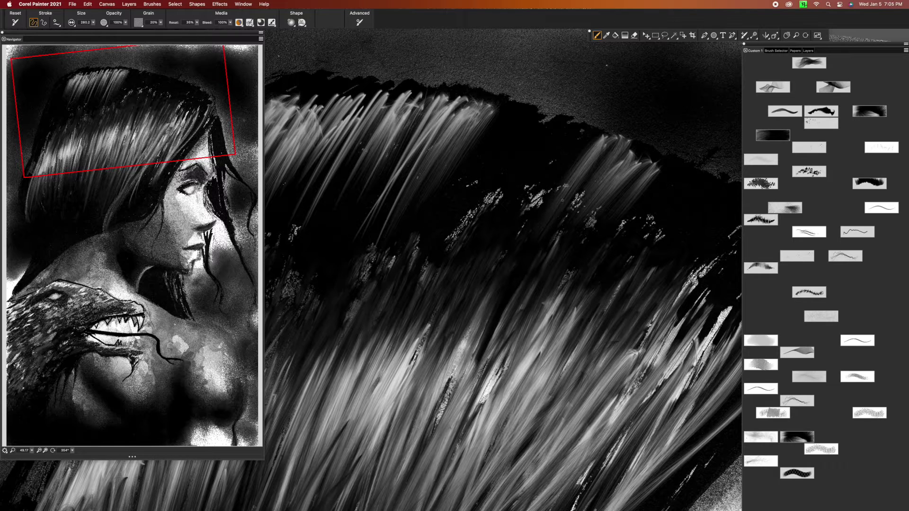
pyautogui.moveTo(596, 133); pyautogui.dragTo(526, 198)
pyautogui.moveTo(564, 121)
pyautogui.mouseDown()
pyautogui.moveTo(495, 227)
pyautogui.moveTo(490, 194)
pyautogui.mouseUp()
pyautogui.moveTo(526, 116)
pyautogui.mouseDown()
pyautogui.moveTo(446, 227)
pyautogui.moveTo(454, 220)
pyautogui.moveTo(441, 223)
pyautogui.mouseUp()
pyautogui.moveTo(493, 116); pyautogui.dragTo(429, 215)
pyautogui.moveTo(469, 101)
pyautogui.mouseDown()
pyautogui.moveTo(410, 194)
pyautogui.moveTo(402, 180)
pyautogui.mouseUp()
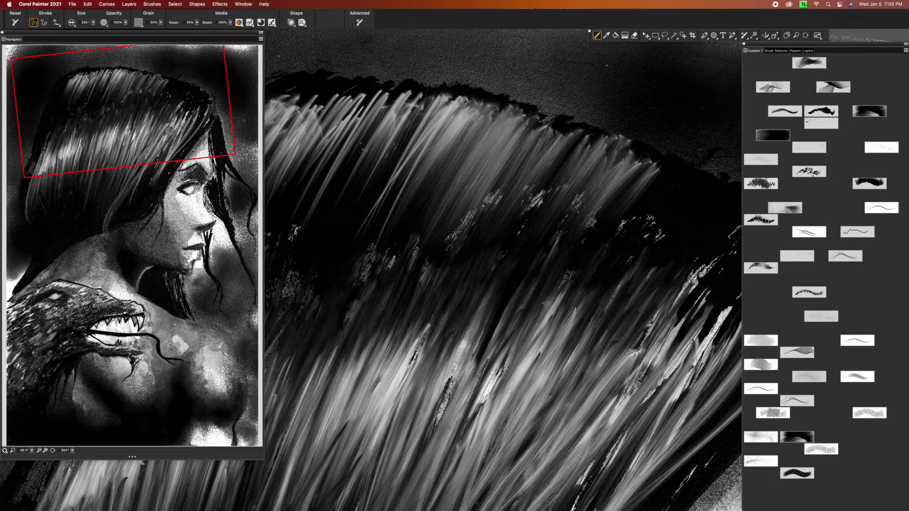
# Step: Add curved highlight strands to the front of the hair above the forehead
pyautogui.moveTo(582, 235); pyautogui.dragTo(636, 294)
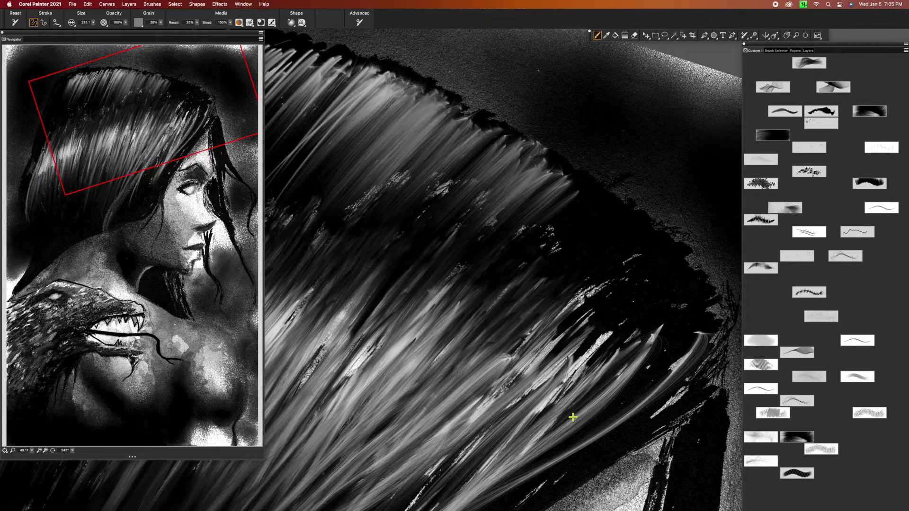
pyautogui.press('super+0')
pyautogui.moveTo(625, 379); pyautogui.dragTo(637, 379)
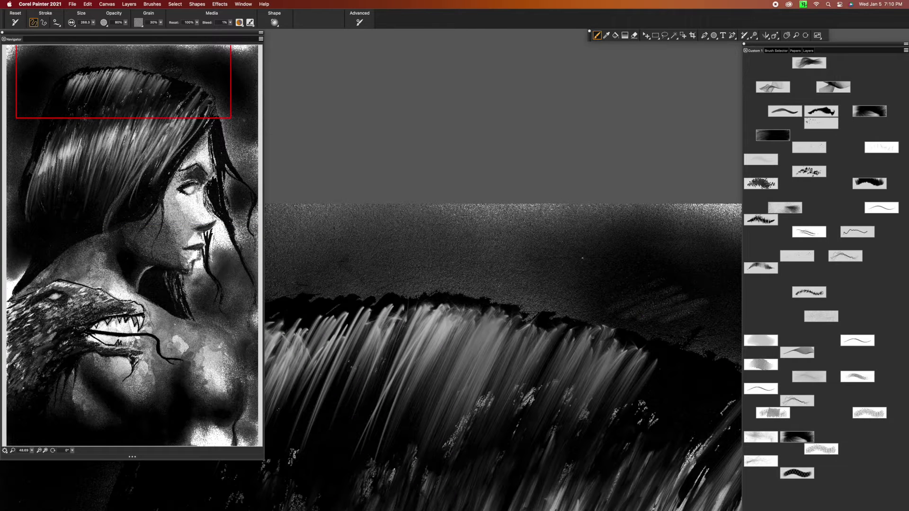
# Step: Choose a near-white paint colour and brush grainy texture into the background's upper right corner
pyautogui.scroll(-5, 583, 258)
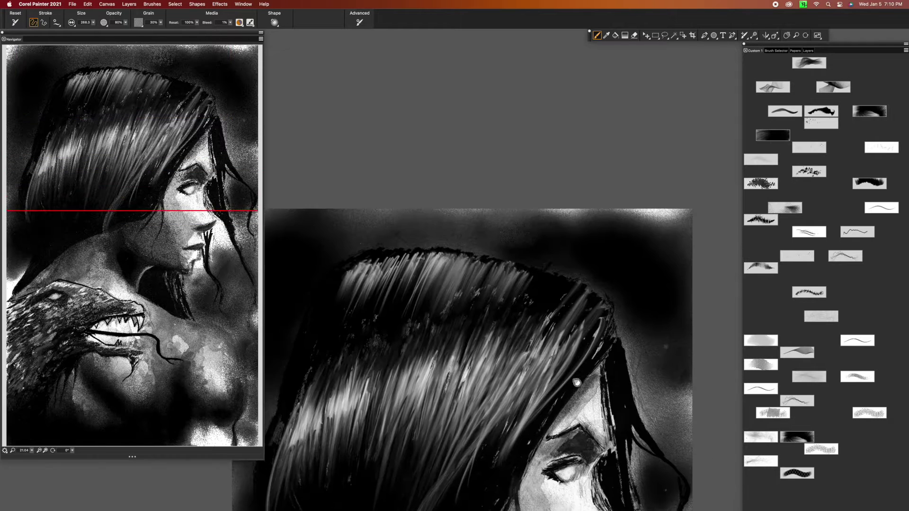
pyautogui.press('super+alt+1')
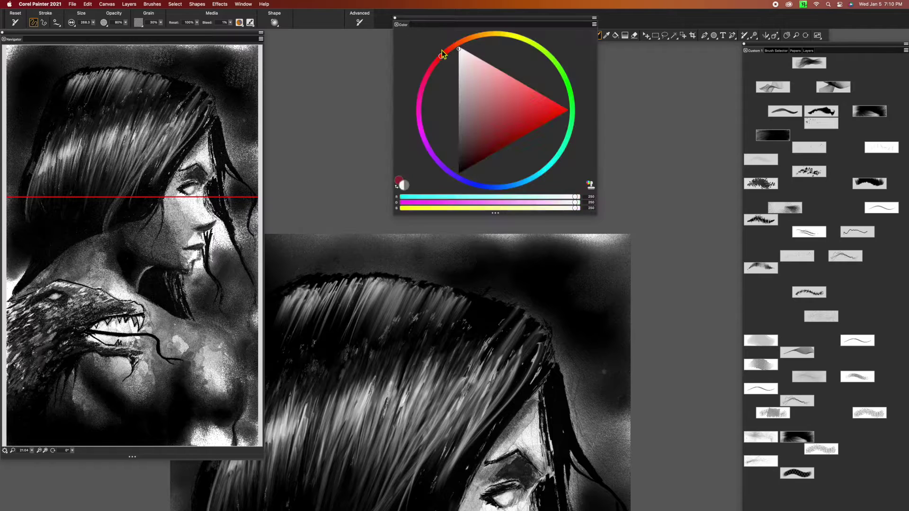
pyautogui.moveTo(637, 295); pyautogui.dragTo(611, 327)
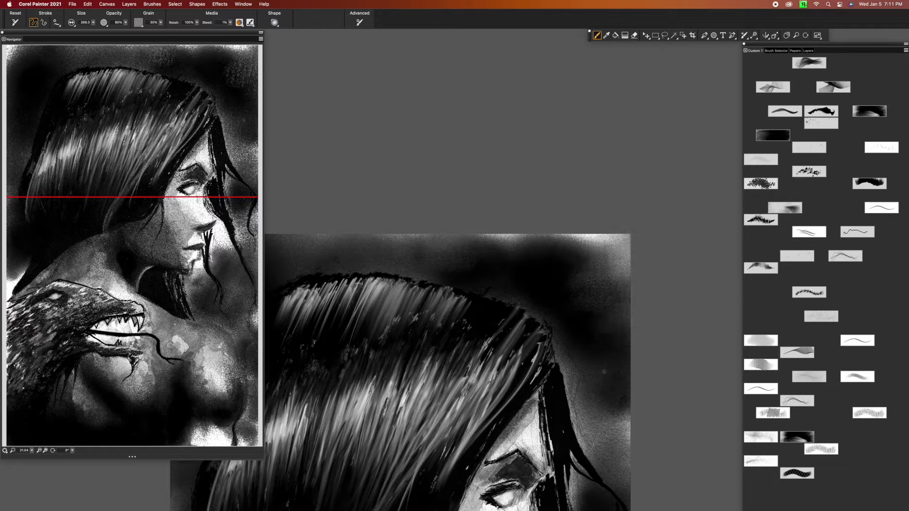
pyautogui.scroll(-2, 502, 270)
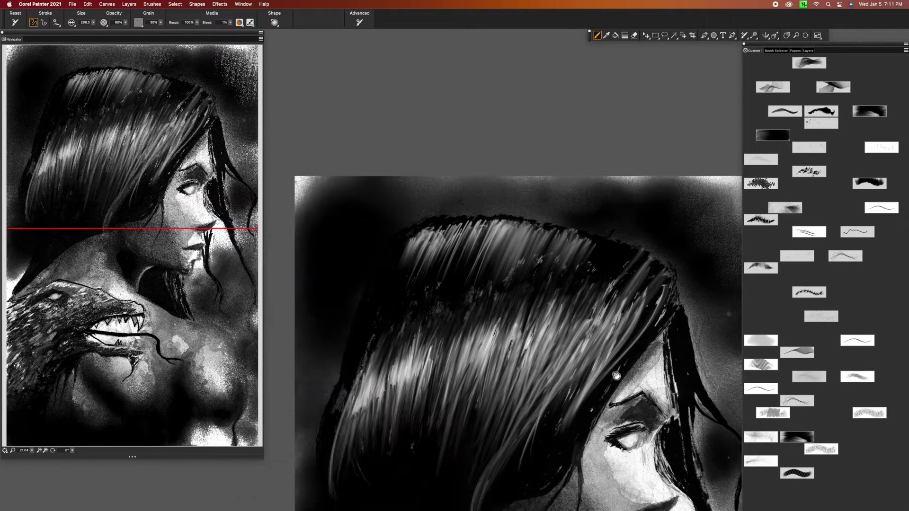
# Step: Reduce the brush size to about 70 and add grainy shading around and inside the woman's eye
pyautogui.scroll(5, 502, 270)
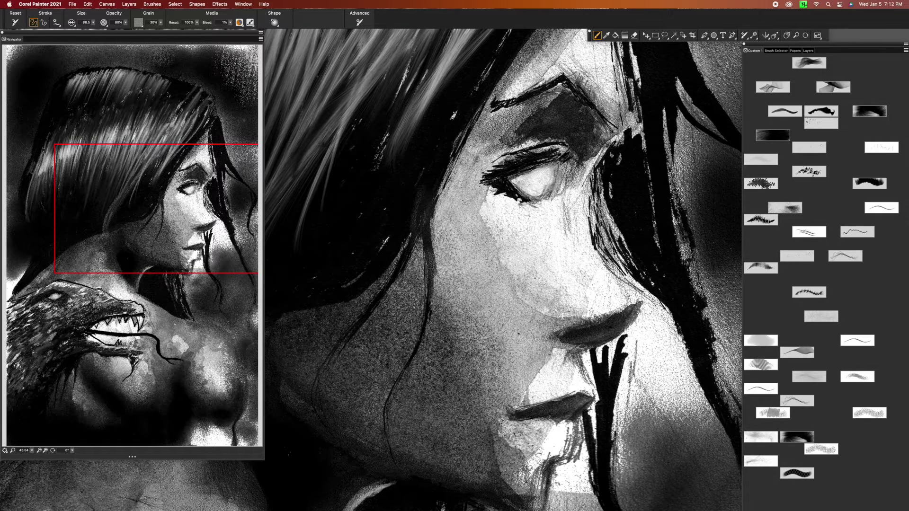
pyautogui.press('super+alt+1')
pyautogui.press('Escape')
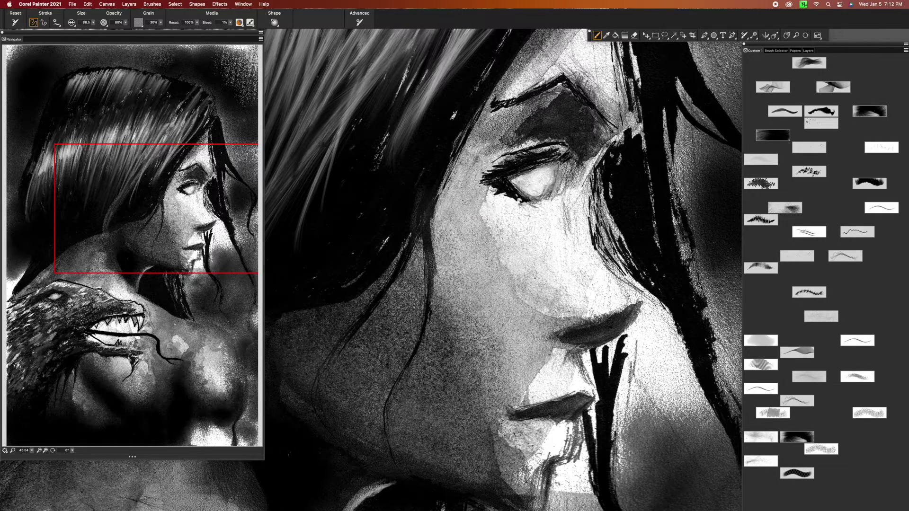
pyautogui.scroll(-2, 502, 270)
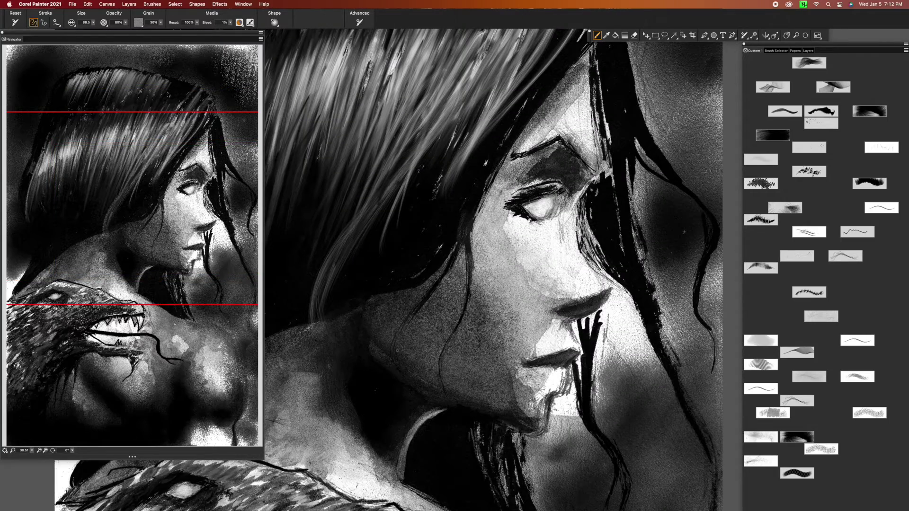
pyautogui.press('super+alt+1')
pyautogui.press('Escape')
pyautogui.moveTo(479, 483); pyautogui.dragTo(448, 486)
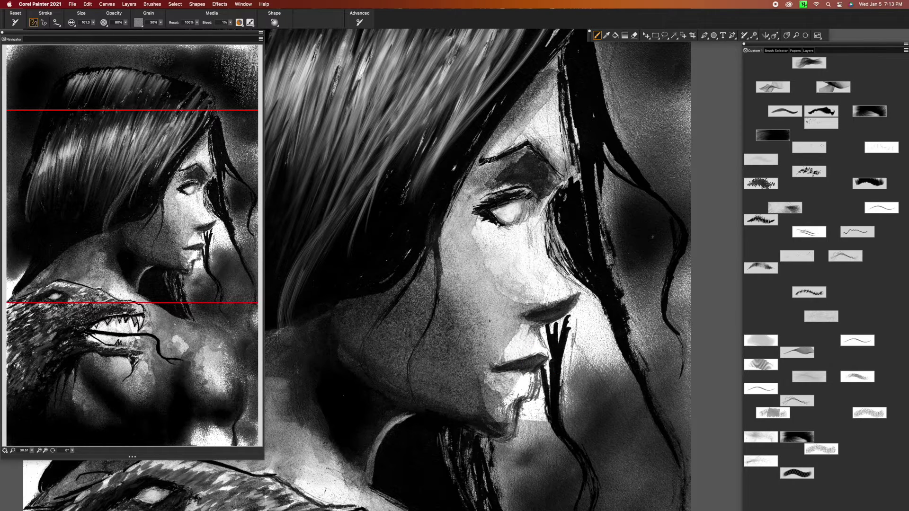
pyautogui.keyDown('super'); pyautogui.click(561, 406); pyautogui.keyUp('super')
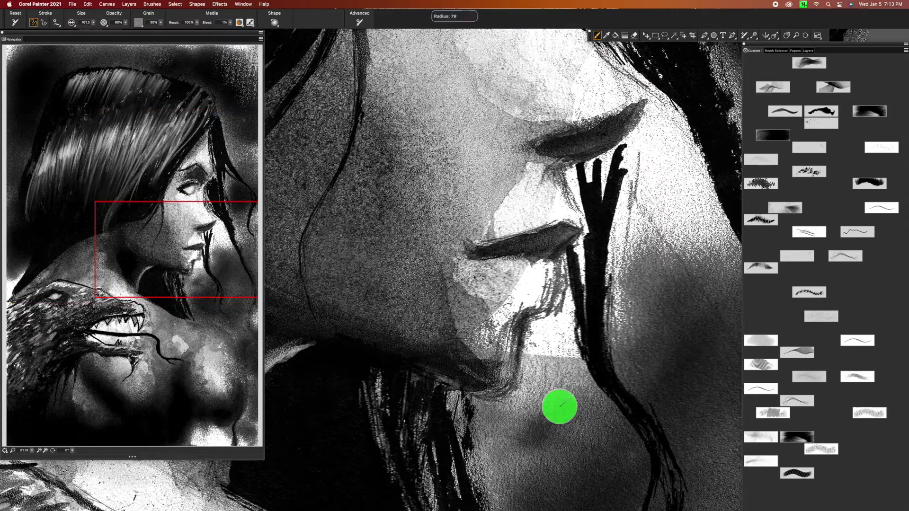
pyautogui.press('[')
pyautogui.scroll(8, 503, 270)
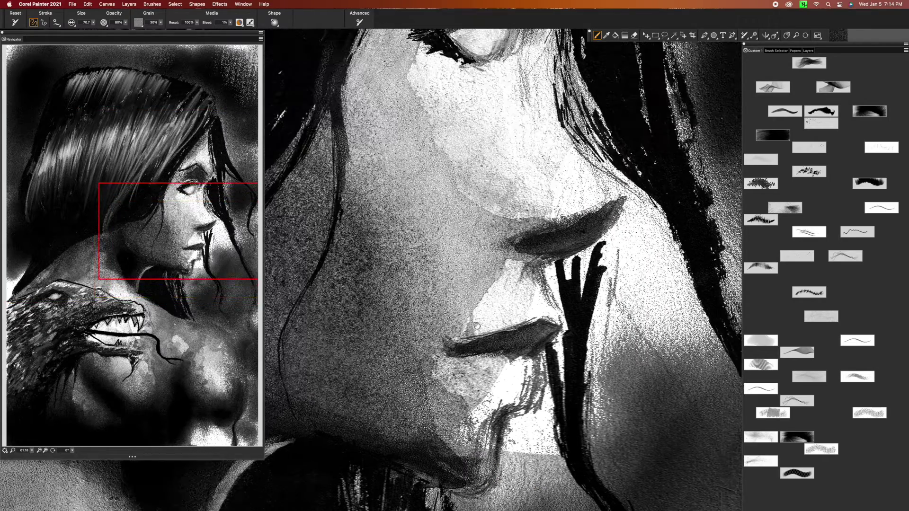
pyautogui.scroll(6, 504, 270)
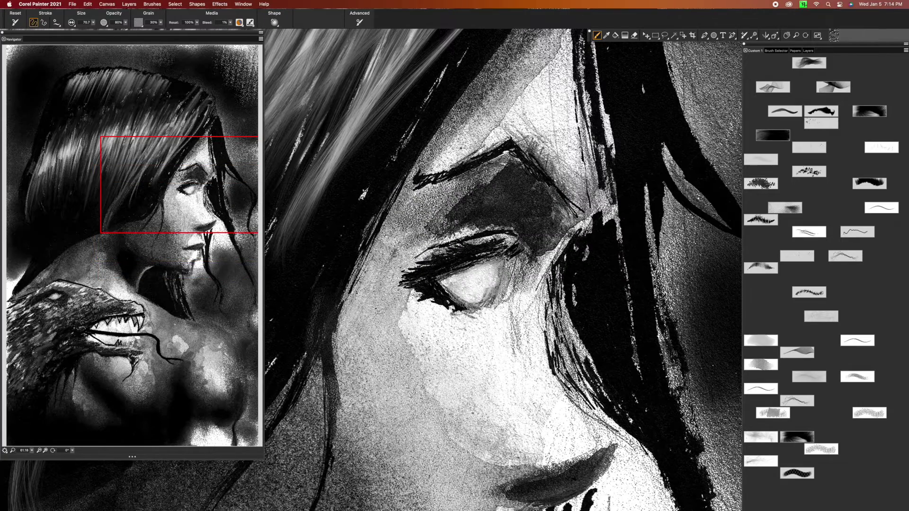
pyautogui.moveTo(398, 251); pyautogui.dragTo(447, 200)
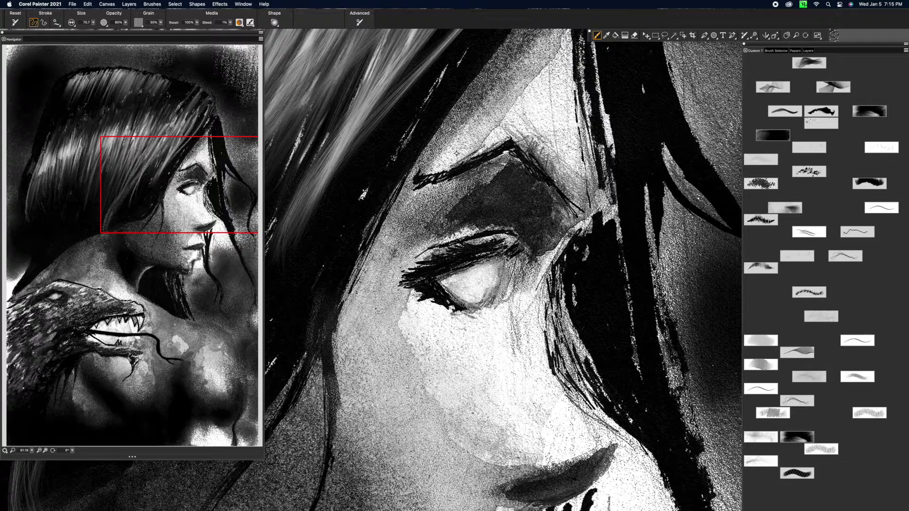
pyautogui.scroll(5, 496, 414)
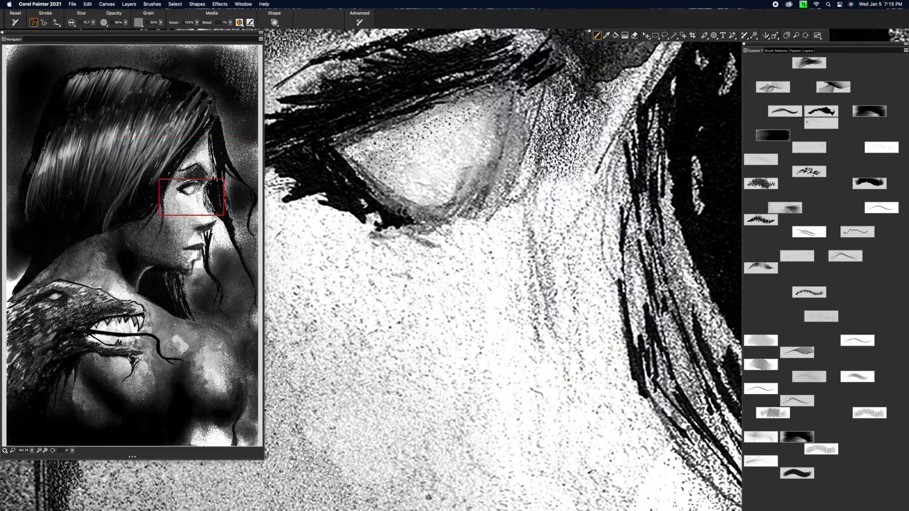
pyautogui.moveTo(362, 149); pyautogui.dragTo(409, 196)
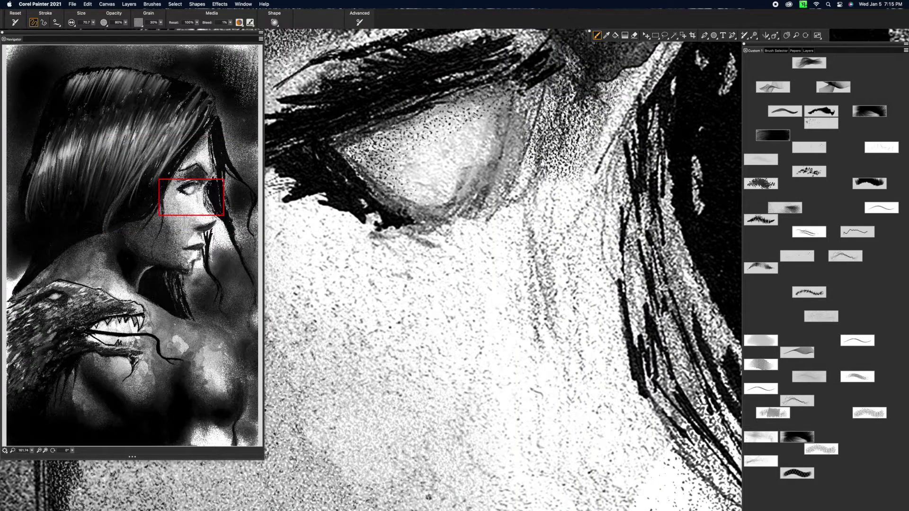
# Step: Brush grainy shading over the shadow under the nose, the upper lip and the mouth area
pyautogui.scroll(-4, 481, 436)
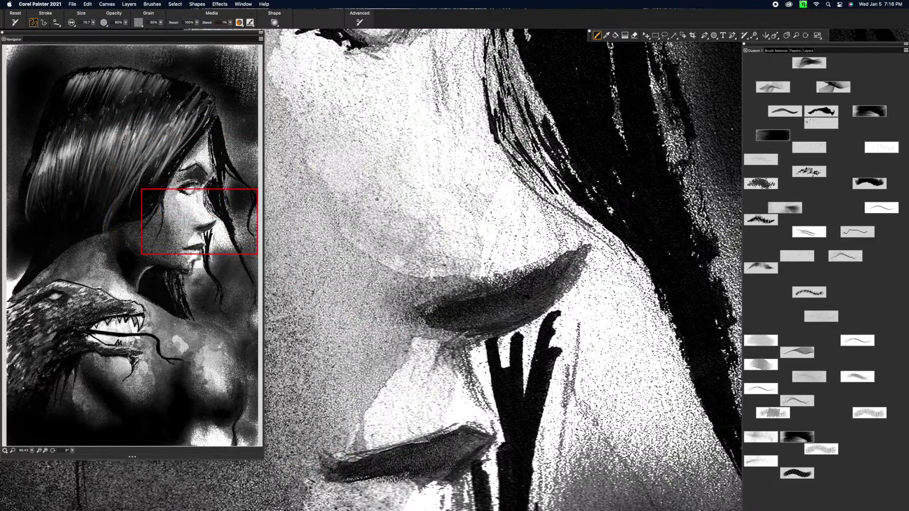
pyautogui.moveTo(426, 351)
pyautogui.mouseDown()
pyautogui.moveTo(407, 342)
pyautogui.moveTo(471, 367)
pyautogui.mouseUp()
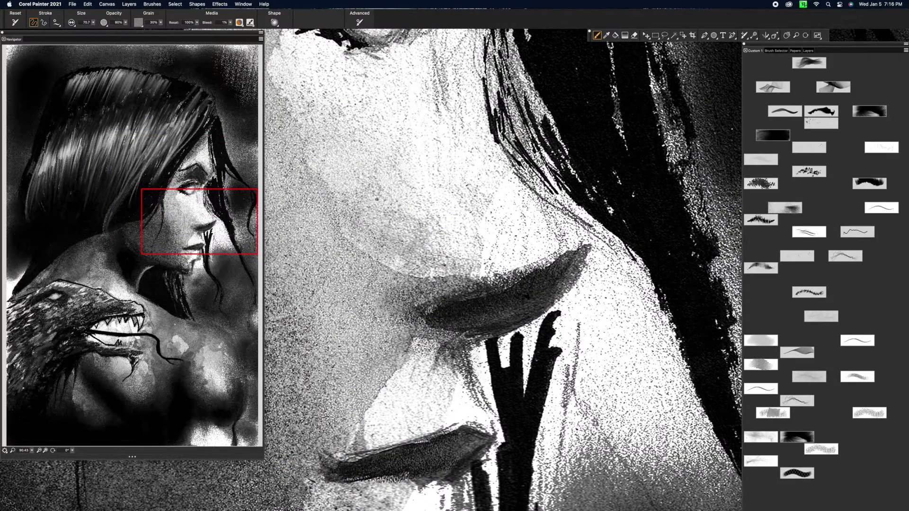
pyautogui.moveTo(497, 308)
pyautogui.mouseDown()
pyautogui.moveTo(436, 327)
pyautogui.moveTo(421, 277)
pyautogui.mouseUp()
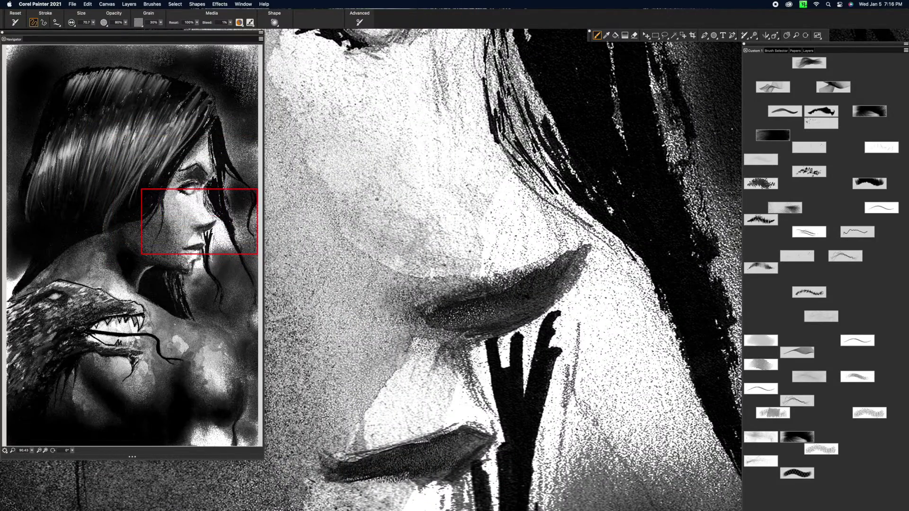
pyautogui.scroll(-5, 578, 355)
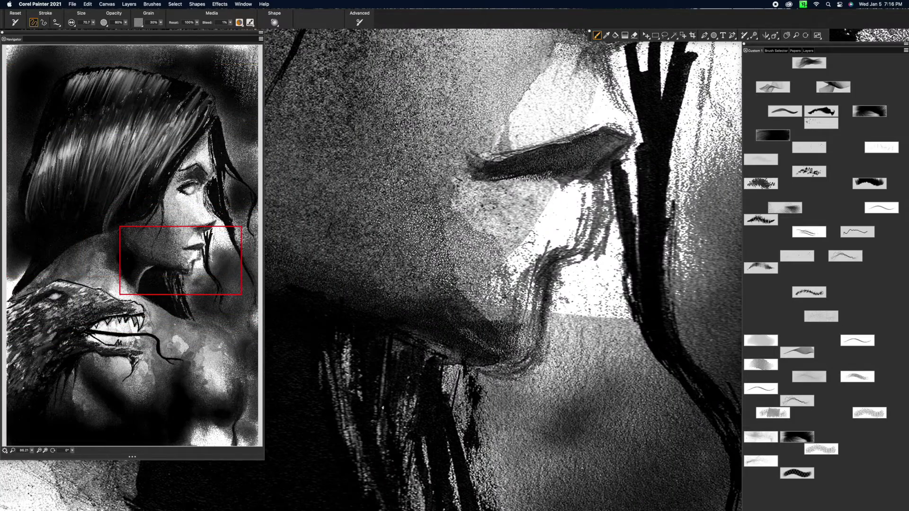
pyautogui.moveTo(615, 142); pyautogui.dragTo(474, 119)
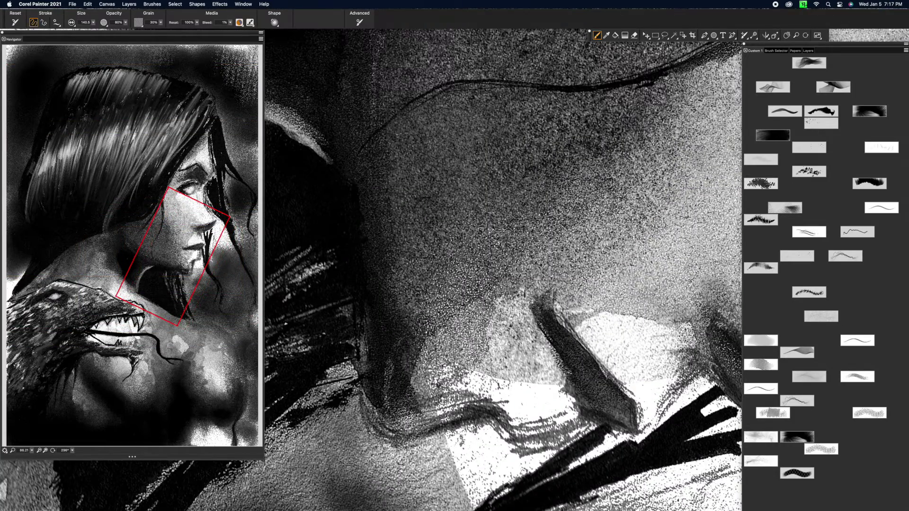
# Step: Lay broad grainy texture over the neck and shoulder with a large brush
pyautogui.press('super+0')
pyautogui.scroll(6, 502, 270)
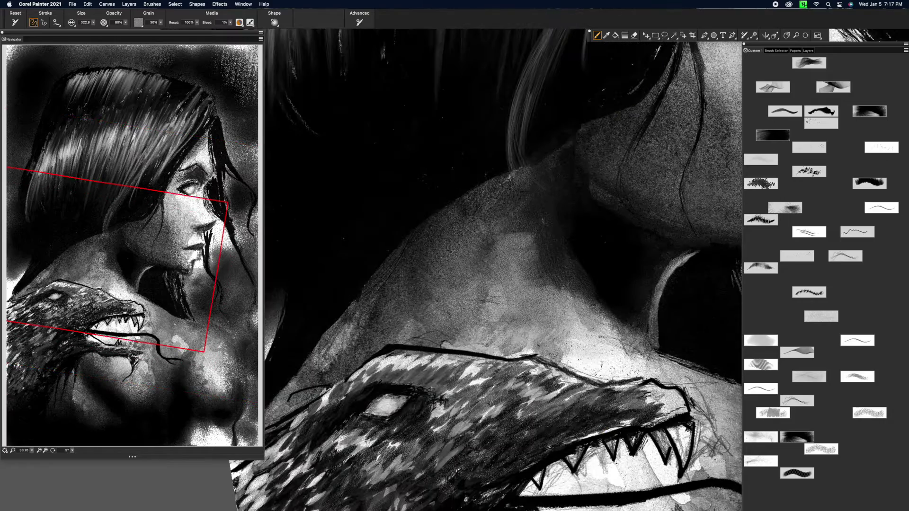
pyautogui.moveTo(644, 199); pyautogui.dragTo(645, 298)
pyautogui.moveTo(455, 341)
pyautogui.mouseDown()
pyautogui.moveTo(403, 285)
pyautogui.moveTo(493, 325)
pyautogui.moveTo(407, 293)
pyautogui.mouseUp()
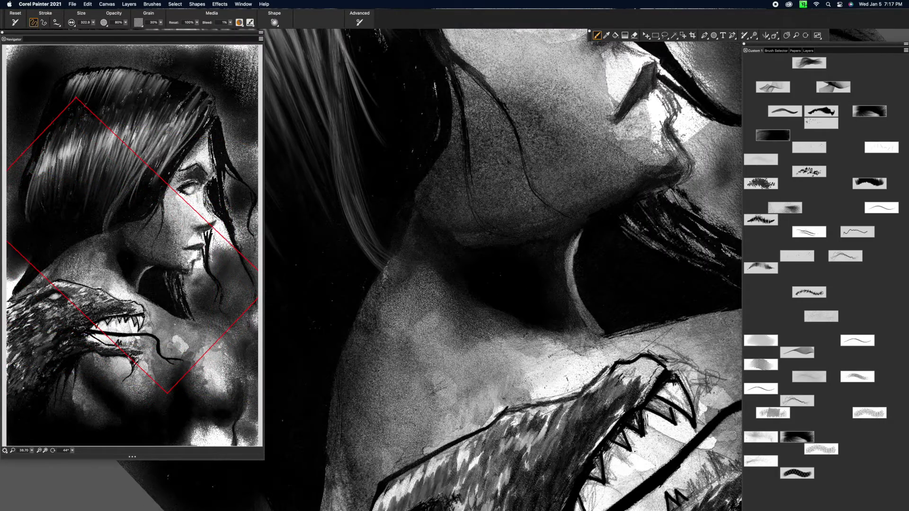
pyautogui.scroll(-4, 502, 270)
pyautogui.moveTo(465, 350)
pyautogui.mouseDown()
pyautogui.moveTo(521, 332)
pyautogui.moveTo(571, 284)
pyautogui.mouseUp()
pyautogui.moveTo(492, 369)
pyautogui.mouseDown()
pyautogui.moveTo(526, 332)
pyautogui.moveTo(587, 303)
pyautogui.moveTo(577, 265)
pyautogui.moveTo(582, 341)
pyautogui.moveTo(620, 275)
pyautogui.moveTo(564, 277)
pyautogui.mouseUp()
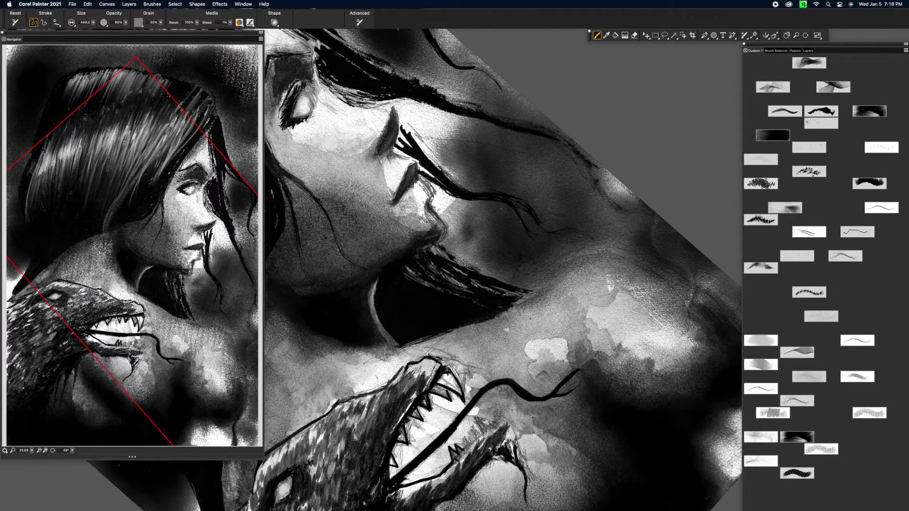
# Step: Reduce the brush size to about 159 for the neck area above the creature's head
pyautogui.scroll(5, 502, 270)
pyautogui.press('[')
pyautogui.press('[')
pyautogui.press('[')
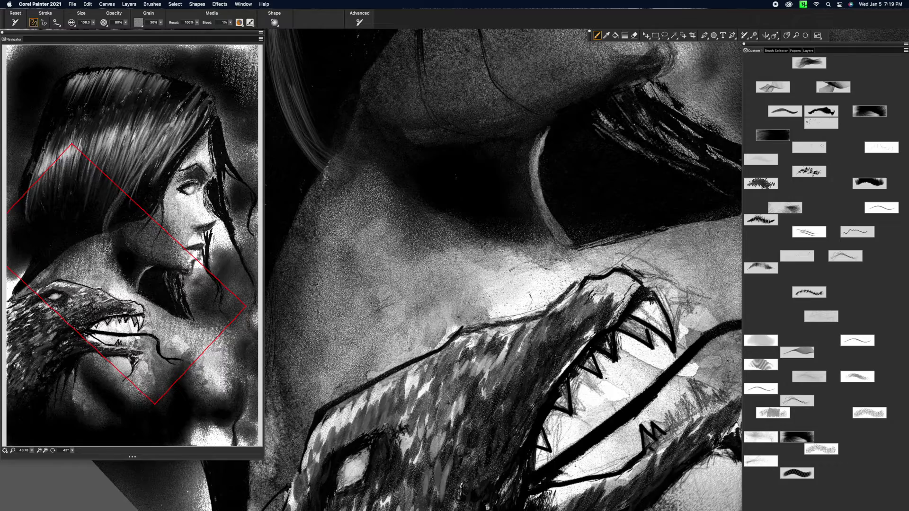
# Step: Choose a light grey paint colour and enlarge the brush for texturing the shoulder and chest
pyautogui.press('super+0')
pyautogui.scroll(3, 557, 456)
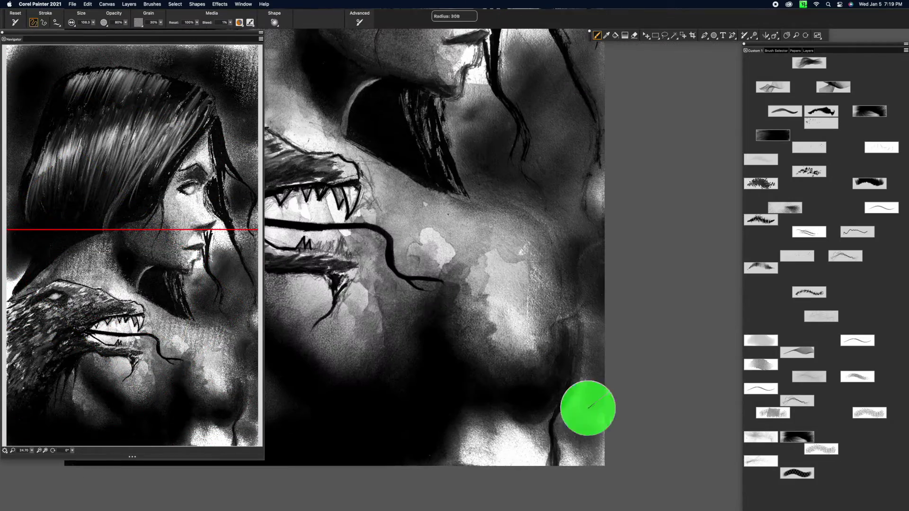
pyautogui.press('super+alt+1')
pyautogui.click(454, 75)
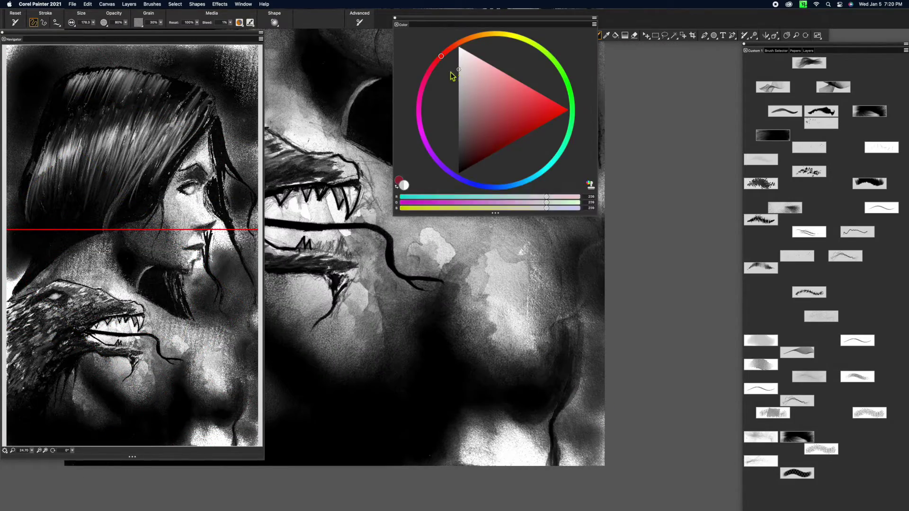
pyautogui.press(']')
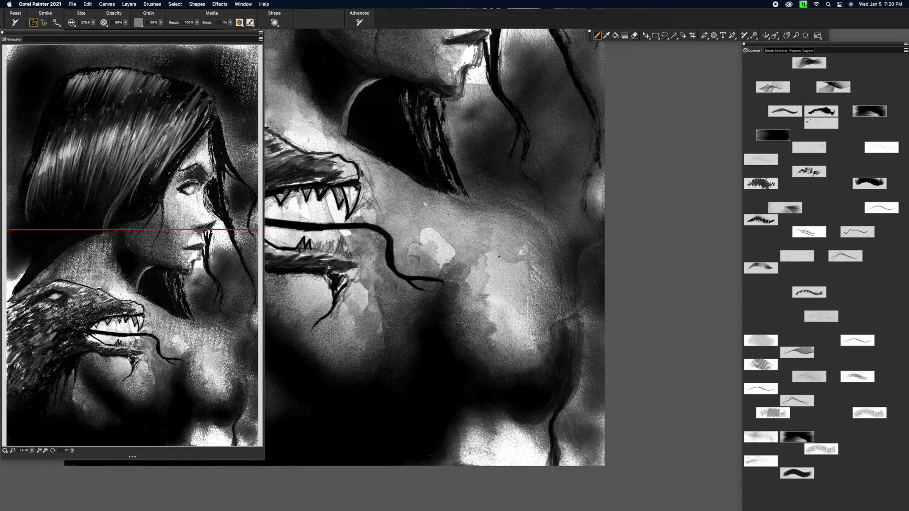
# Step: Brush grain over the shoulder and chest using the Cold Press Watercolor paper, and turn off the paper's inversion
pyautogui.click(796, 51)
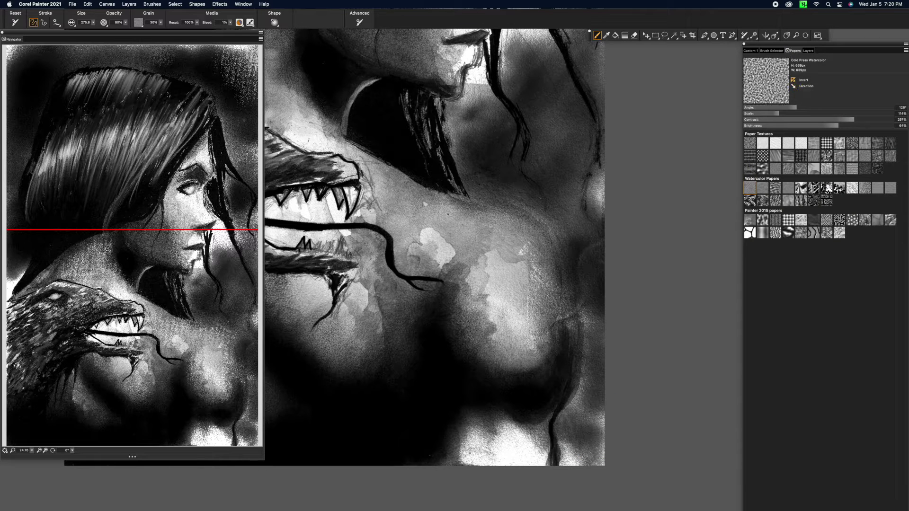
pyautogui.moveTo(448, 228); pyautogui.dragTo(474, 339)
pyautogui.click(795, 81)
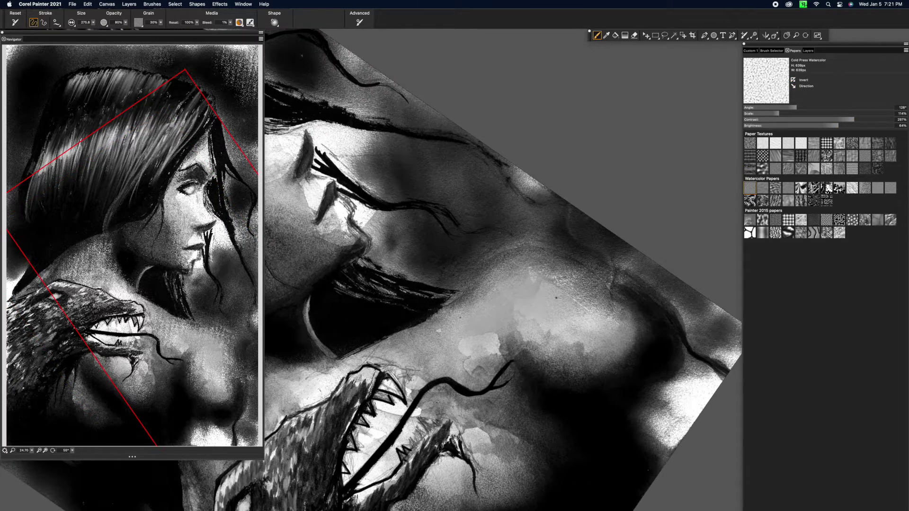
# Step: Brush uninverted paper grain over the neck, the lower face and the dark background beside the hair
pyautogui.scroll(5, 552, 406)
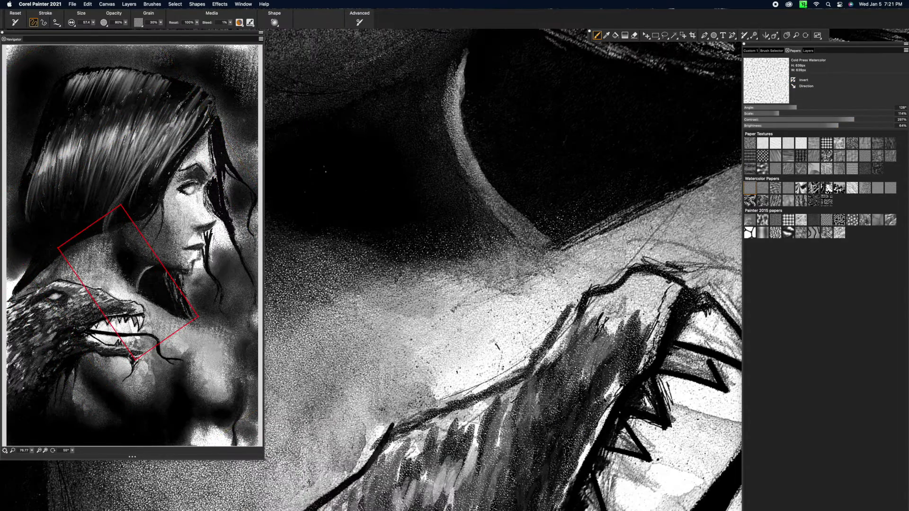
pyautogui.scroll(-5, 422, 428)
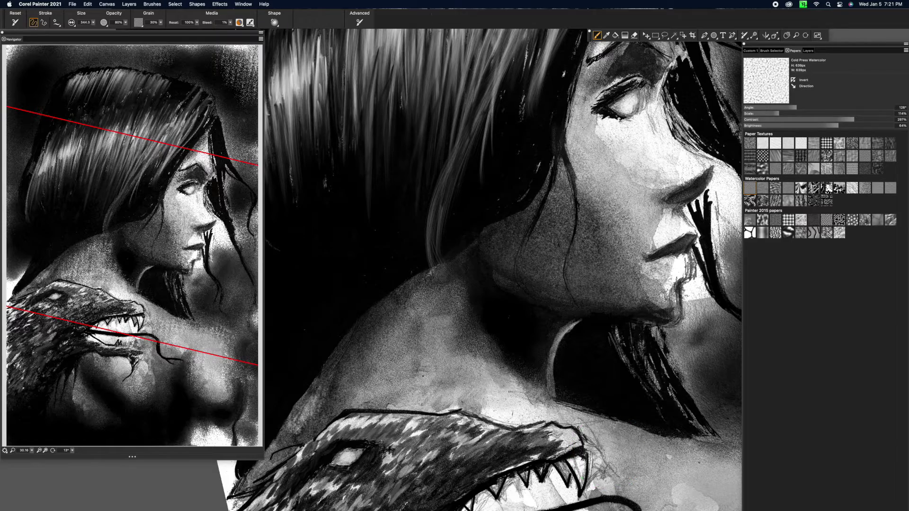
pyautogui.scroll(2, 519, 281)
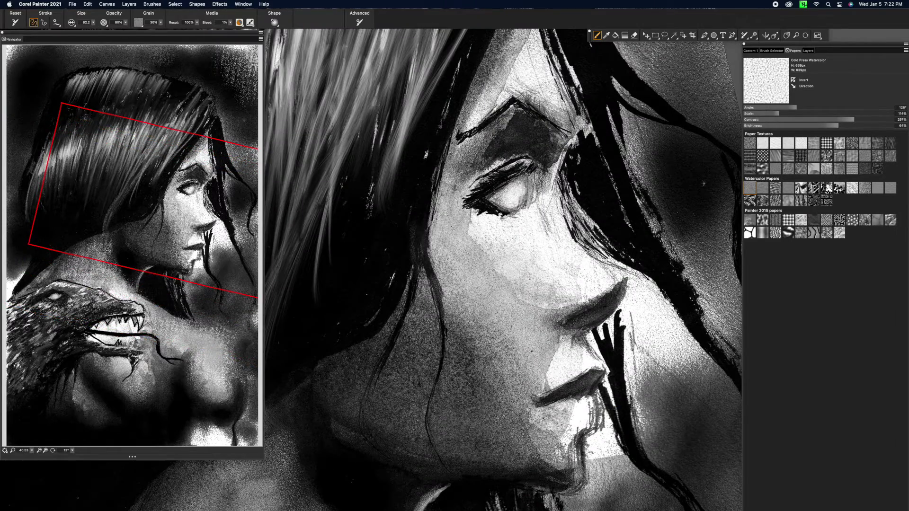
pyautogui.moveTo(703, 184)
pyautogui.mouseDown()
pyautogui.moveTo(672, 217)
pyautogui.moveTo(650, 412)
pyautogui.mouseUp()
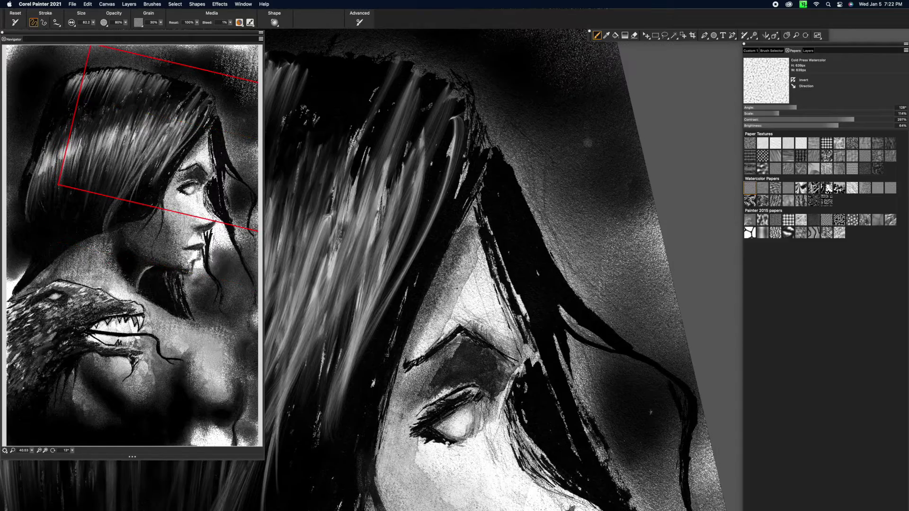
pyautogui.scroll(-10, 502, 270)
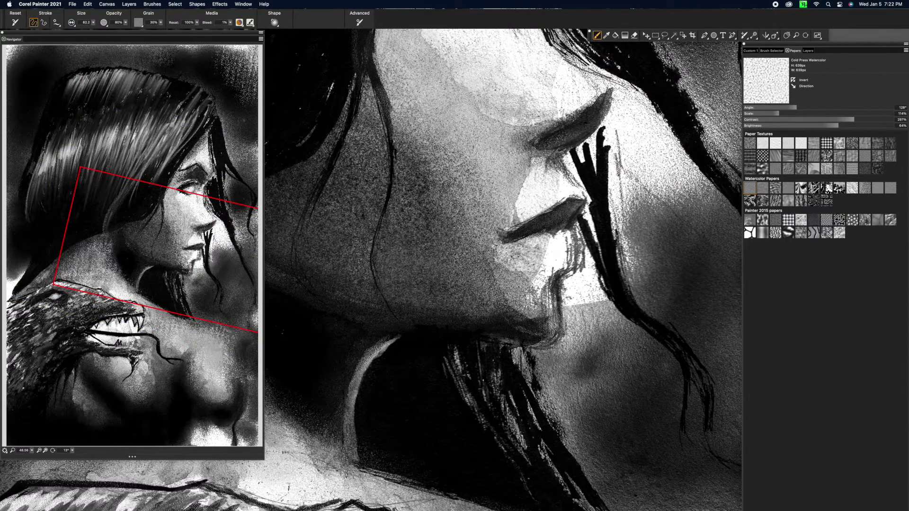
pyautogui.rightClick(520, 277)
pyautogui.press('Escape')
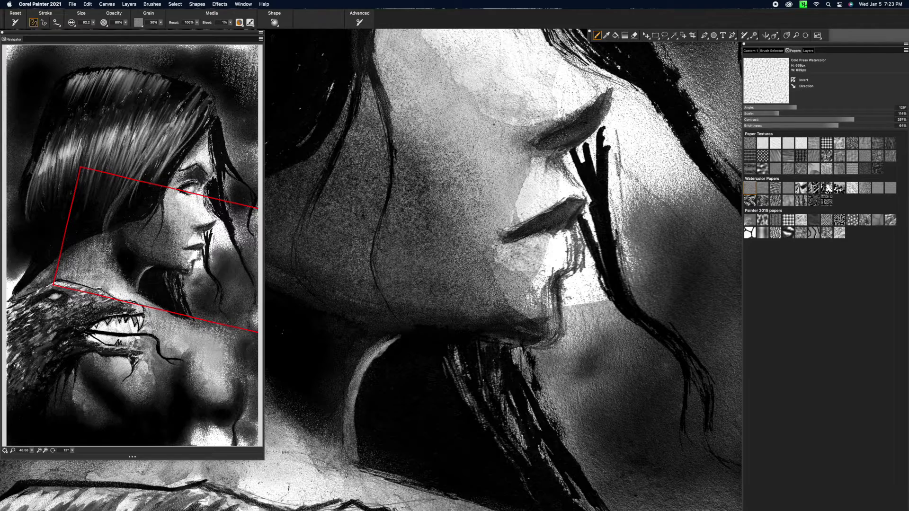
pyautogui.moveTo(592, 440); pyautogui.dragTo(694, 271)
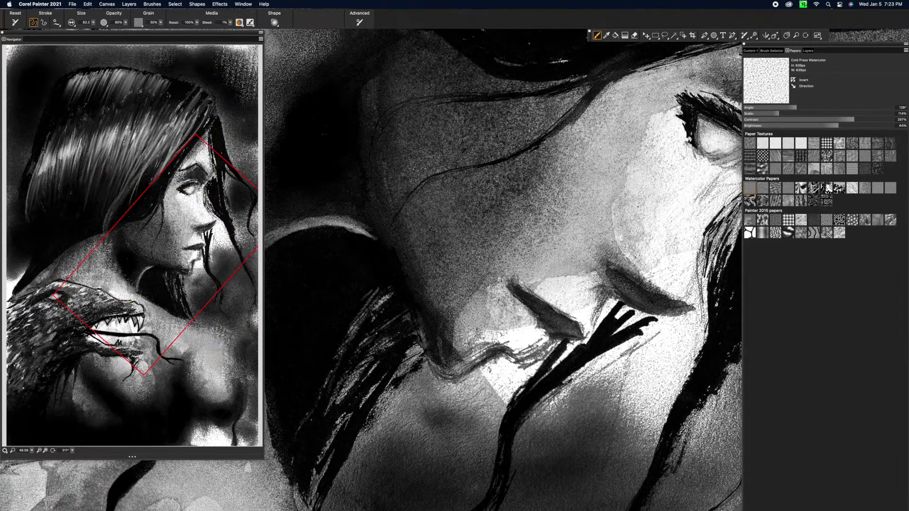
# Step: Set the paint colour to black and outline the chin and jaw with a clean dark line
pyautogui.click(751, 50)
pyautogui.press('super+alt+1')
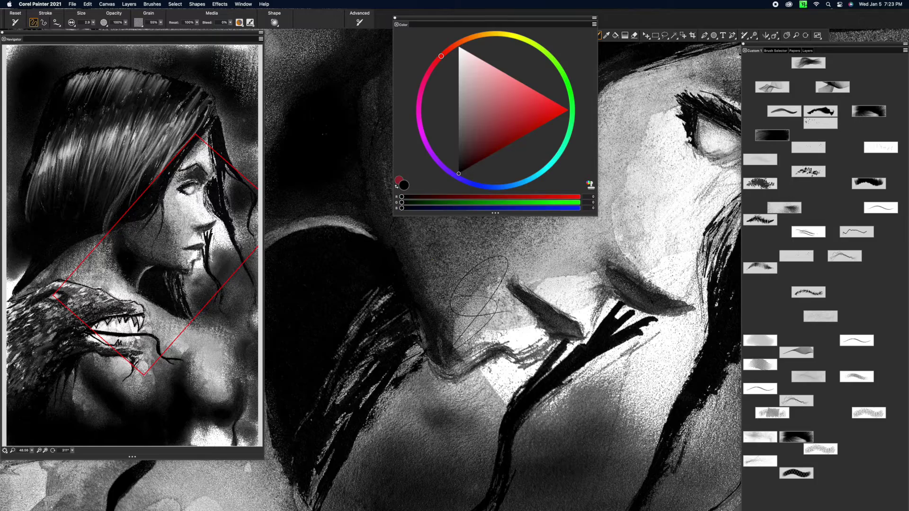
pyautogui.scroll(3, 565, 355)
pyautogui.moveTo(530, 331)
pyautogui.mouseDown()
pyautogui.moveTo(417, 331)
pyautogui.moveTo(353, 236)
pyautogui.moveTo(600, 426)
pyautogui.moveTo(628, 414)
pyautogui.mouseUp()
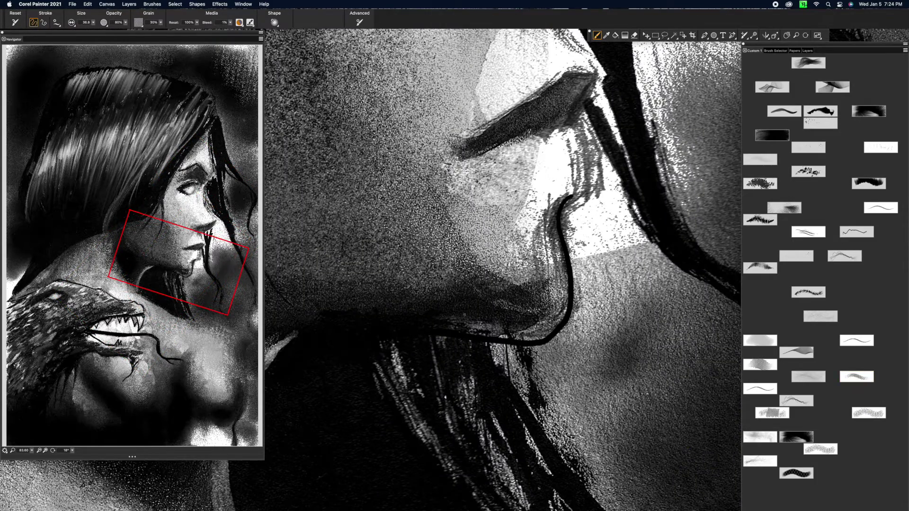
# Step: Brush grainy shading along the jaw and into the shadow on the neck beneath it
pyautogui.moveTo(629, 414); pyautogui.dragTo(730, 432)
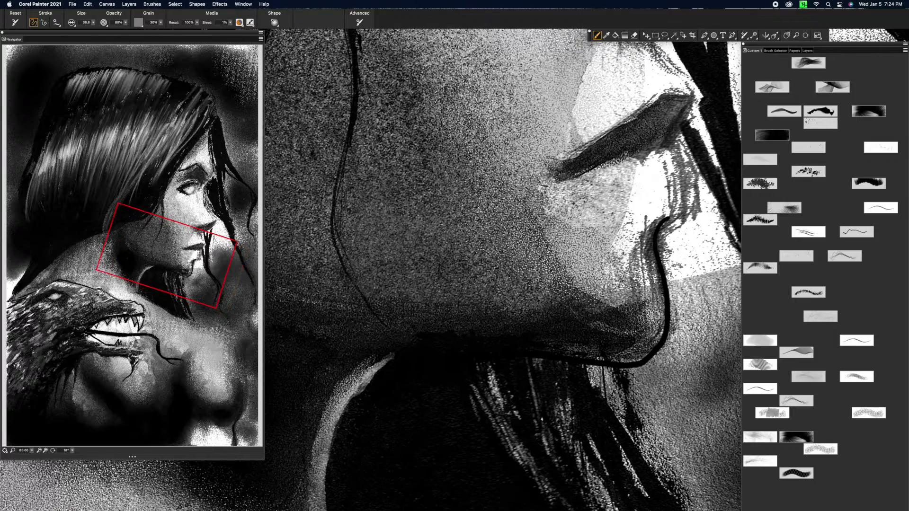
pyautogui.moveTo(553, 419); pyautogui.dragTo(623, 402)
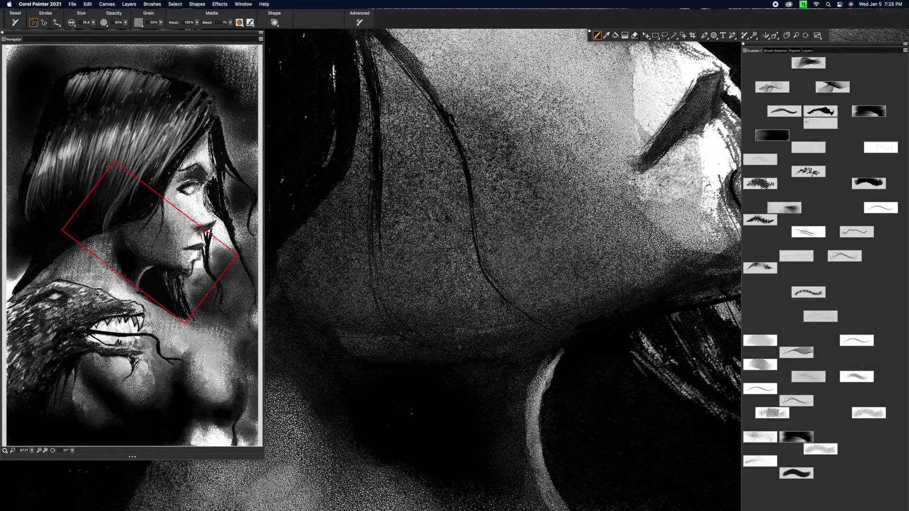
pyautogui.moveTo(394, 359); pyautogui.dragTo(532, 432)
# Step: Turn on the inversion of the Cold Press Watercolor paper and lay light grain over the upper-left corner of the painting's background
pyautogui.scroll(5, 532, 432)
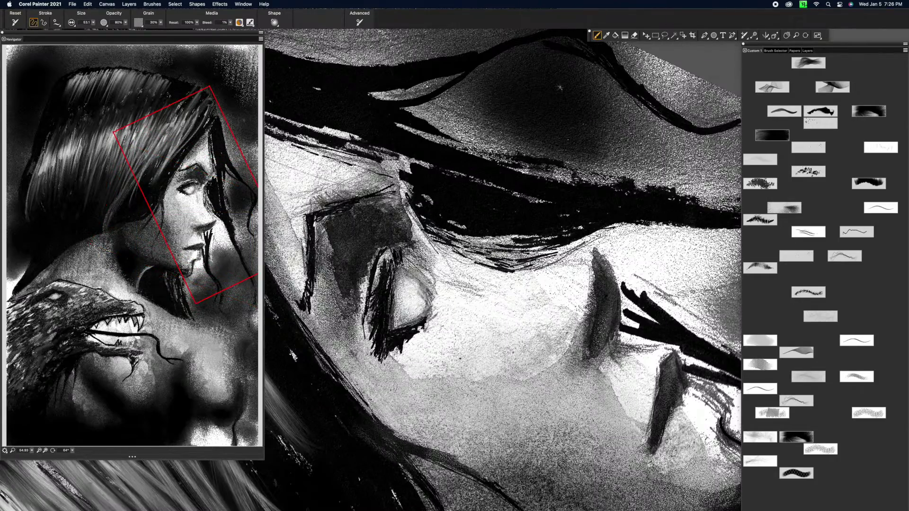
pyautogui.scroll(-5, 560, 88)
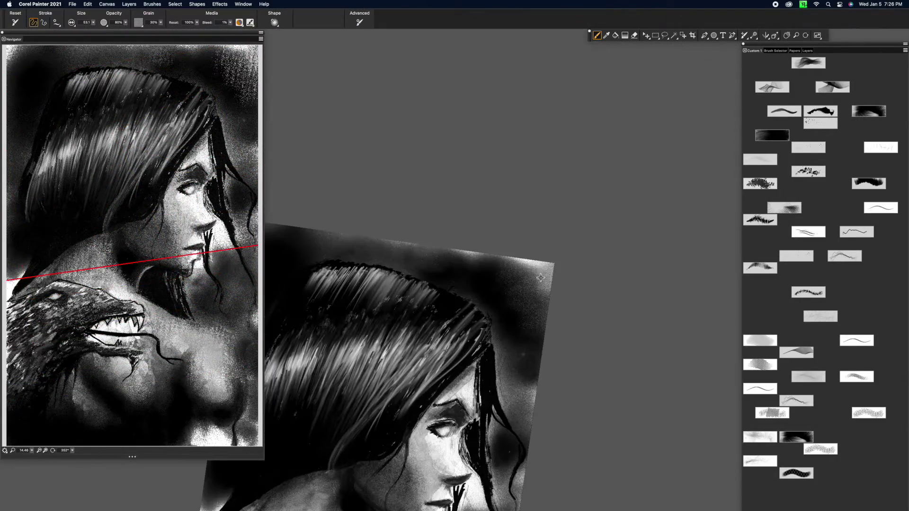
pyautogui.scroll(5, 568, 339)
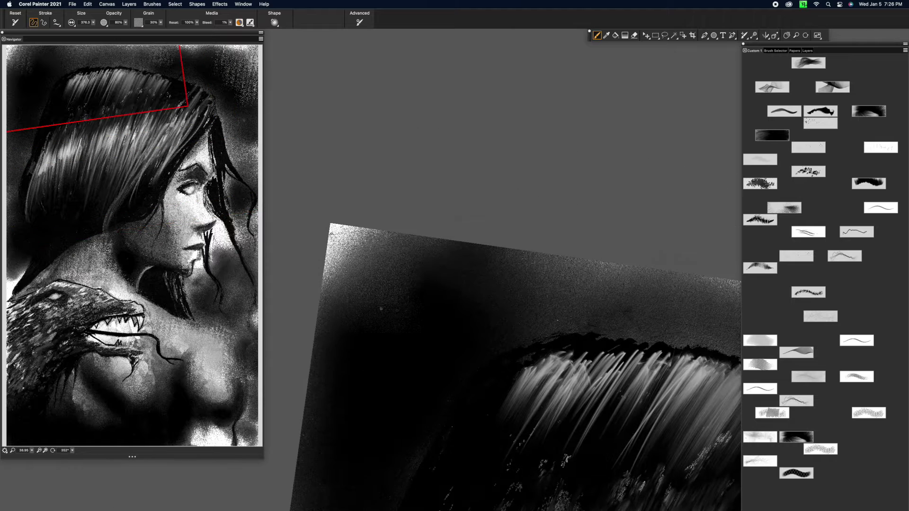
pyautogui.click(776, 51)
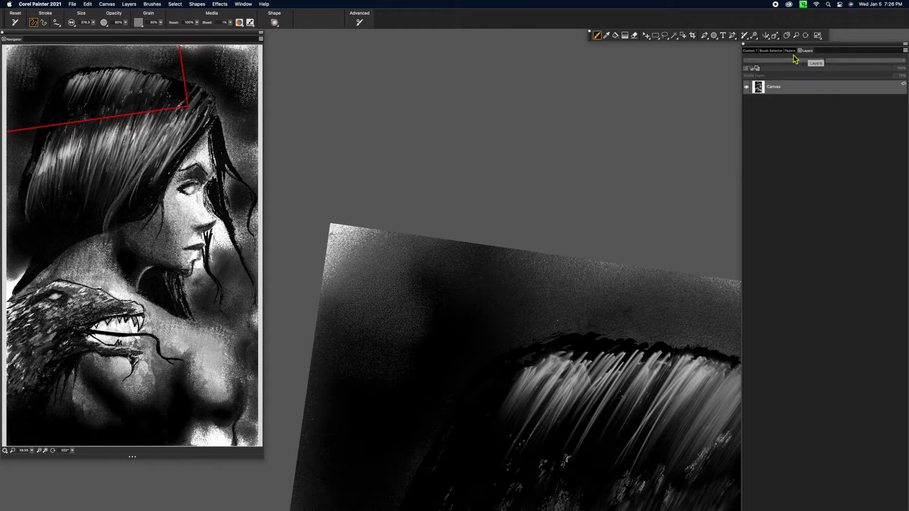
pyautogui.click(796, 50)
pyautogui.scroll(5, 503, 433)
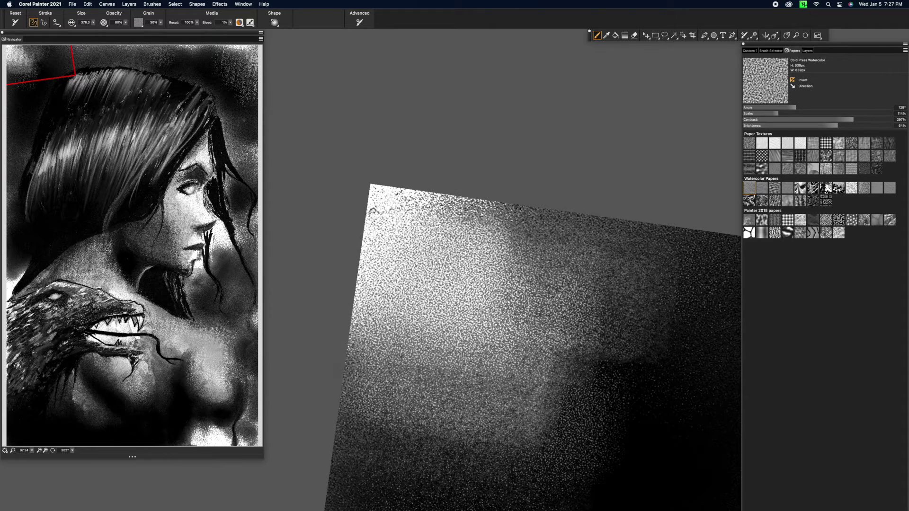
# Step: Blend the upper-left background into the dark area with uninverted grain, and turn the paper's inversion back on
pyautogui.scroll(-10, 504, 464)
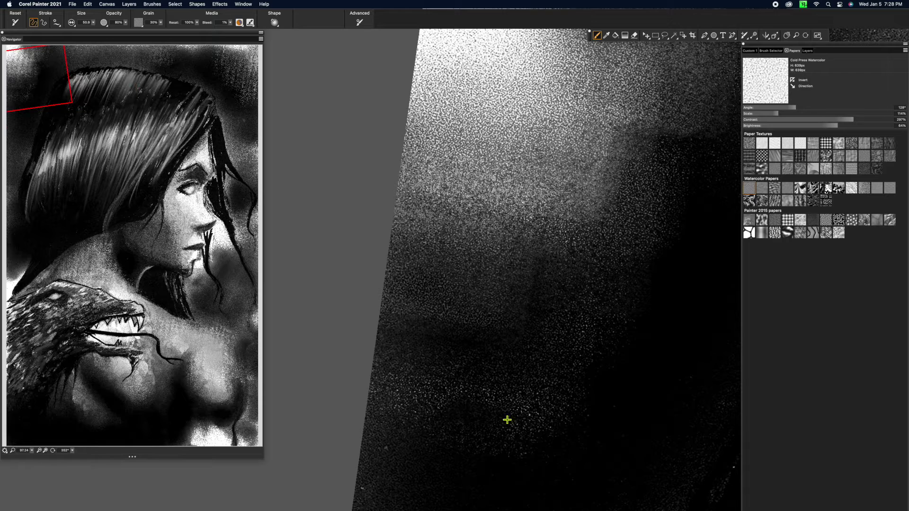
pyautogui.scroll(-5, 530, 419)
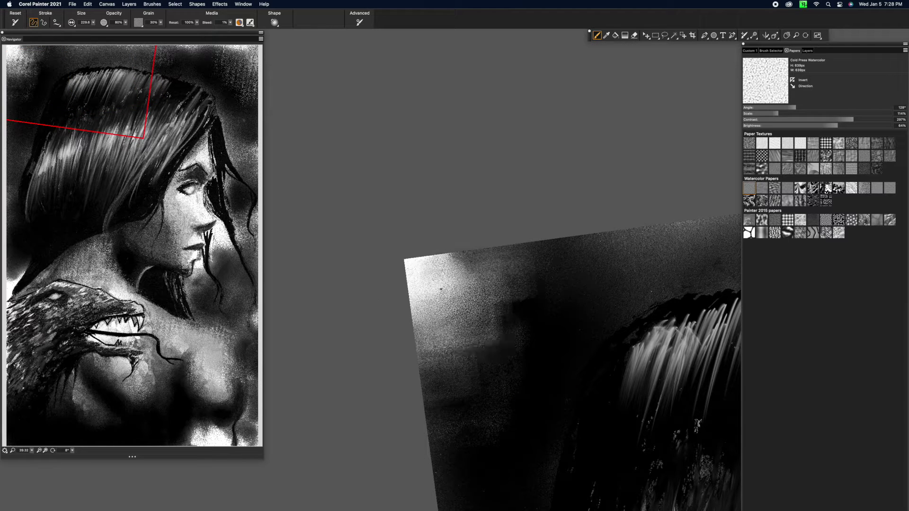
pyautogui.click(792, 81)
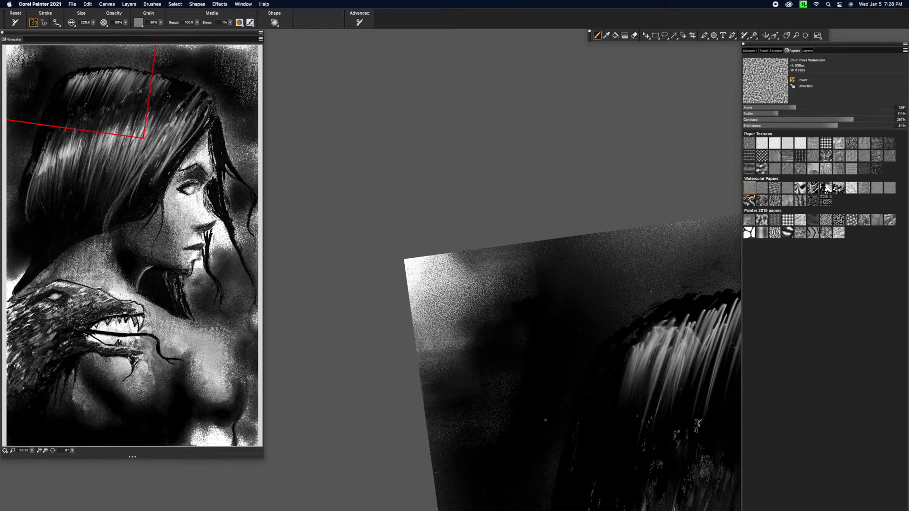
# Step: Brush light grainy patches into the background above the hair and near the upper-right corner of the painting
pyautogui.scroll(3, 553, 417)
pyautogui.scroll(2, 553, 416)
pyautogui.press('super+1')
pyautogui.press('super+1')
pyautogui.scroll(2, 502, 331)
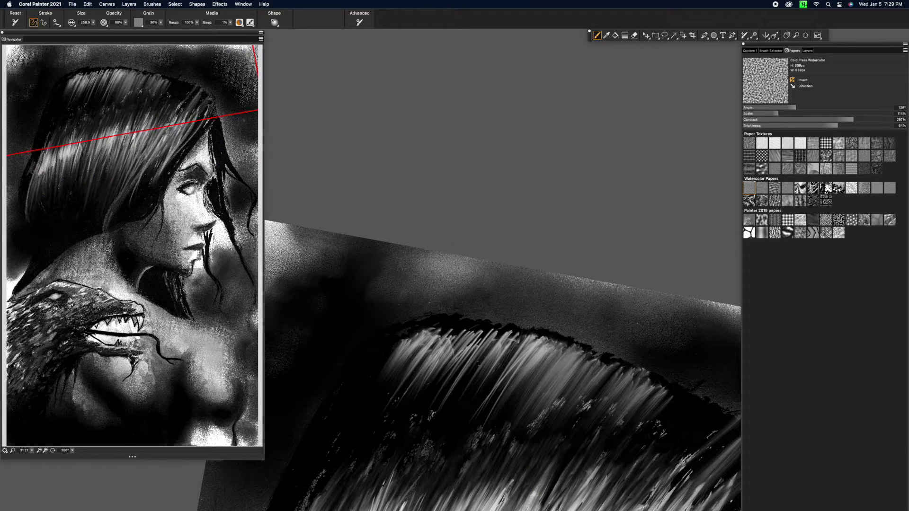
pyautogui.scroll(-5, 502, 332)
pyautogui.moveTo(521, 266)
pyautogui.mouseDown()
pyautogui.moveTo(549, 304)
pyautogui.moveTo(563, 289)
pyautogui.moveTo(545, 244)
pyautogui.moveTo(569, 327)
pyautogui.moveTo(559, 275)
pyautogui.mouseUp()
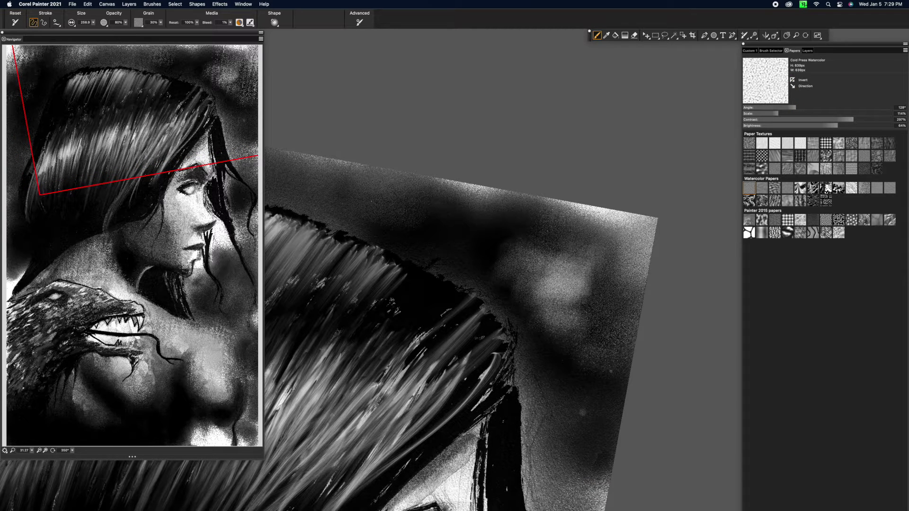
# Step: Refine the grain in the upper background corners with a smaller brush, lightening the dark area left of the hair
pyautogui.press('super+0')
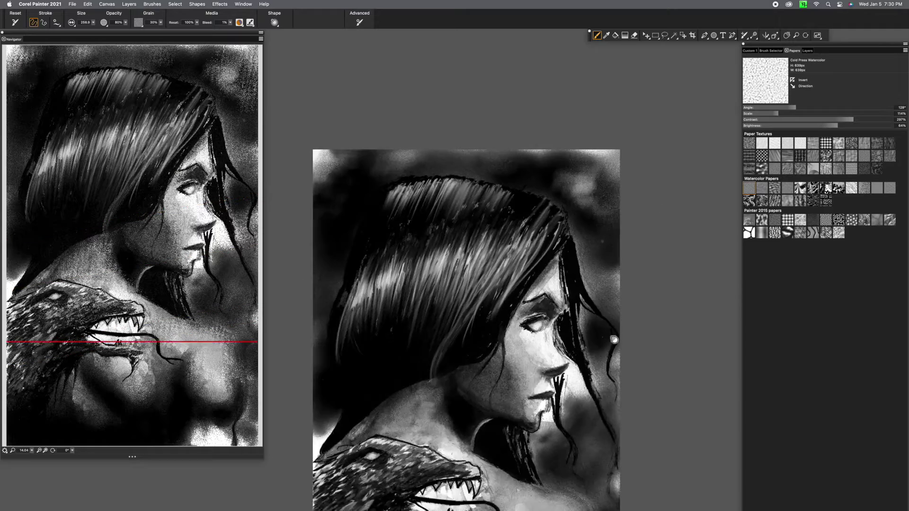
pyautogui.scroll(5, 614, 339)
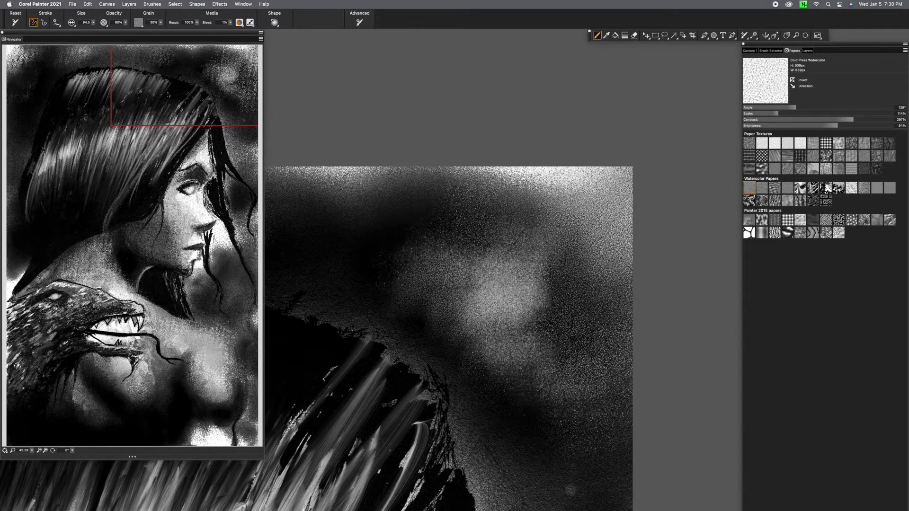
pyautogui.hscroll(-10, 502, 332)
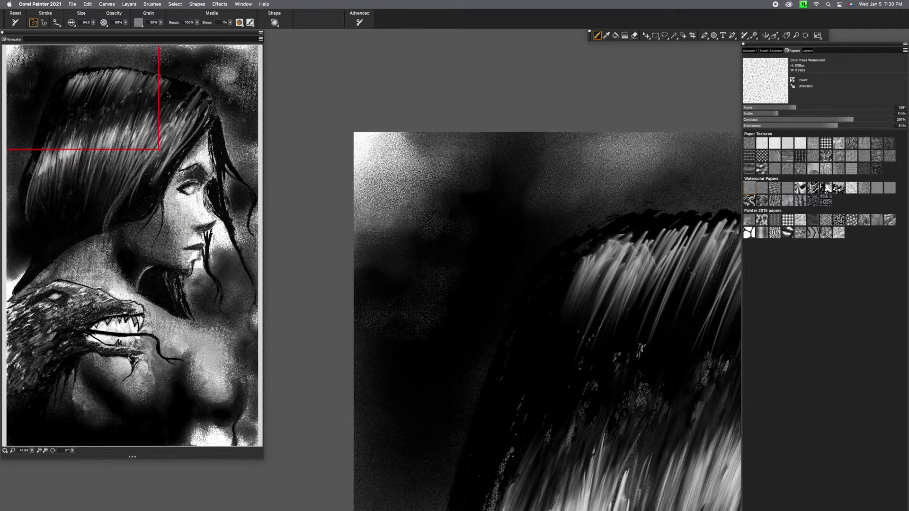
pyautogui.moveTo(479, 279)
pyautogui.mouseDown()
pyautogui.moveTo(448, 236)
pyautogui.moveTo(375, 175)
pyautogui.mouseUp()
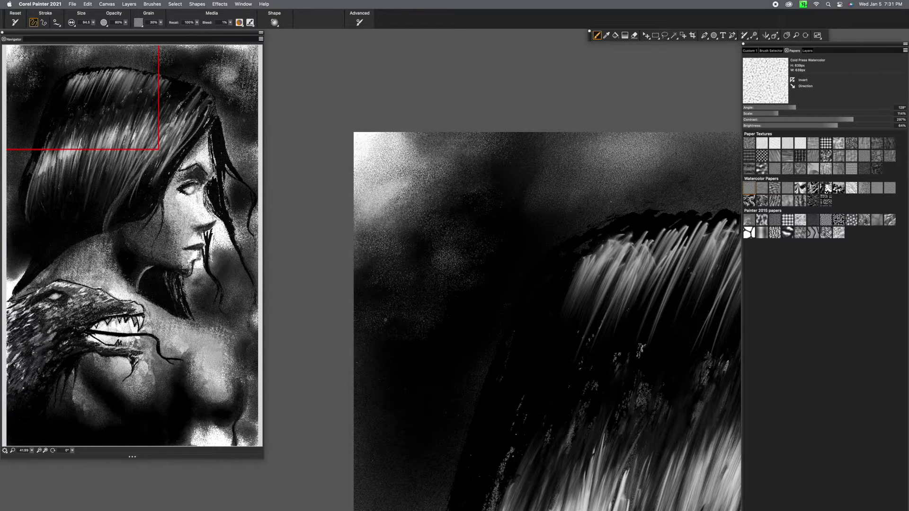
# Step: Brush grain over the shadowed chest below the creature's jaw, using a slightly smaller brush for the lighter patches
pyautogui.scroll(-10, 388, 294)
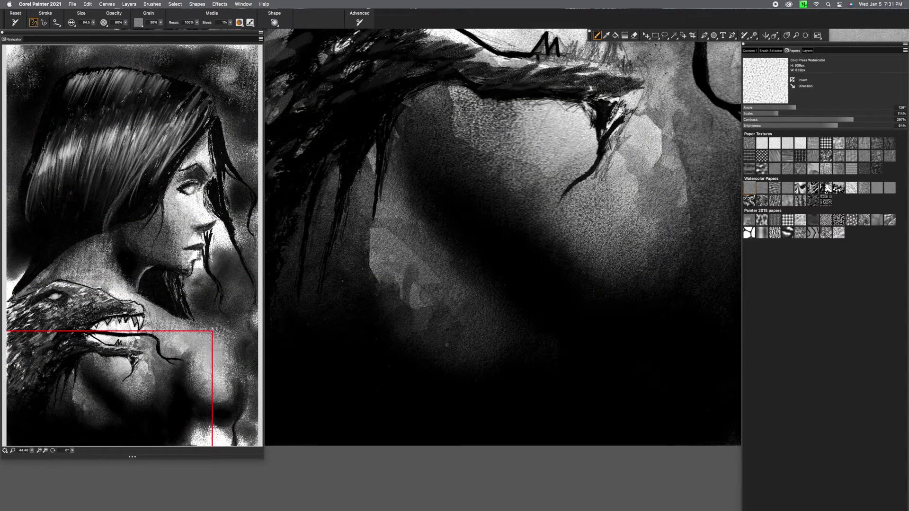
pyautogui.moveTo(511, 364); pyautogui.dragTo(482, 368)
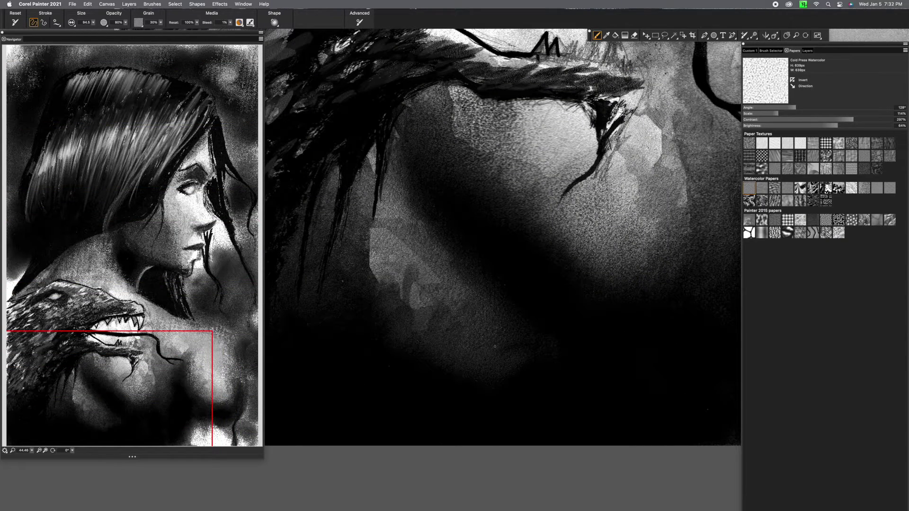
pyautogui.press('super+alt+1')
pyautogui.press('Escape')
pyautogui.scroll(3, 493, 347)
pyautogui.press('[')
pyautogui.moveTo(424, 247); pyautogui.dragTo(358, 209)
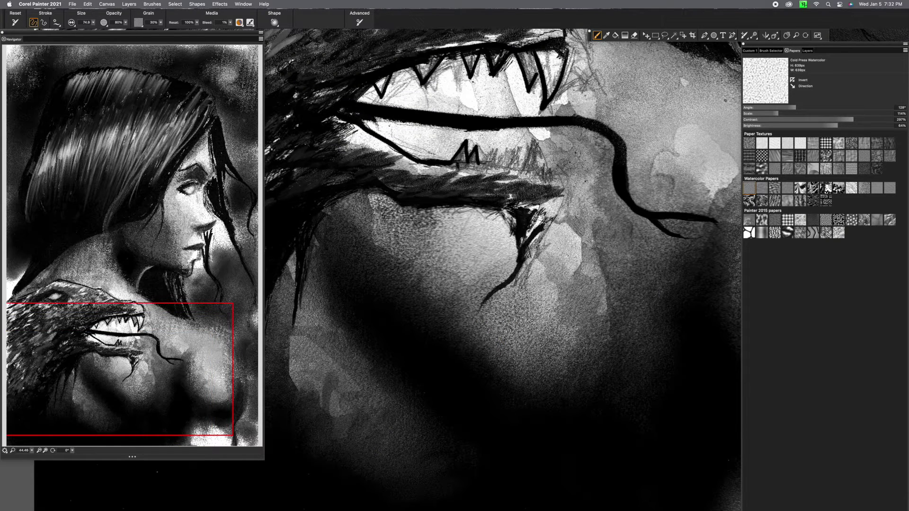
# Step: Sample a tone from the painting, enlarge the brush and texture the lit patch low on the chest beside the creature's neck
pyautogui.moveTo(448, 299); pyautogui.dragTo(497, 332)
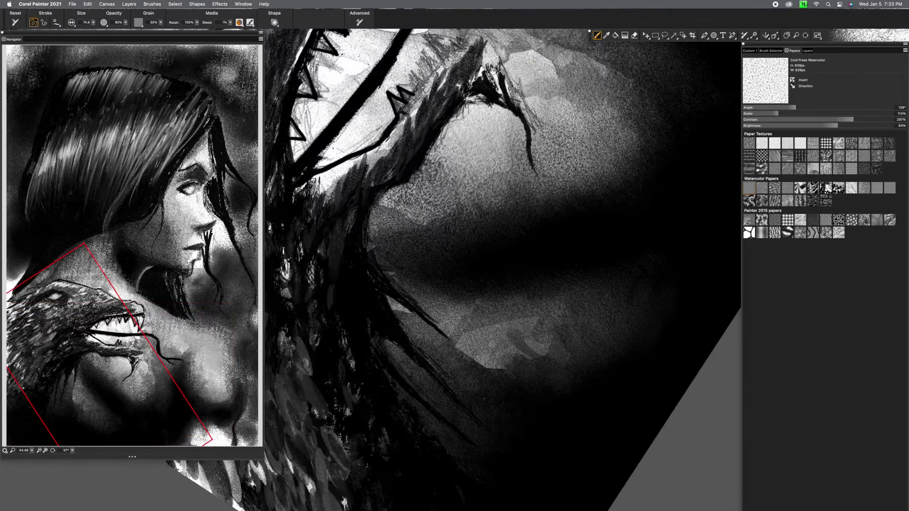
pyautogui.keyDown('alt'); pyautogui.click(558, 436); pyautogui.keyUp('alt')
pyautogui.scroll(3, 506, 369)
pyautogui.press(']')
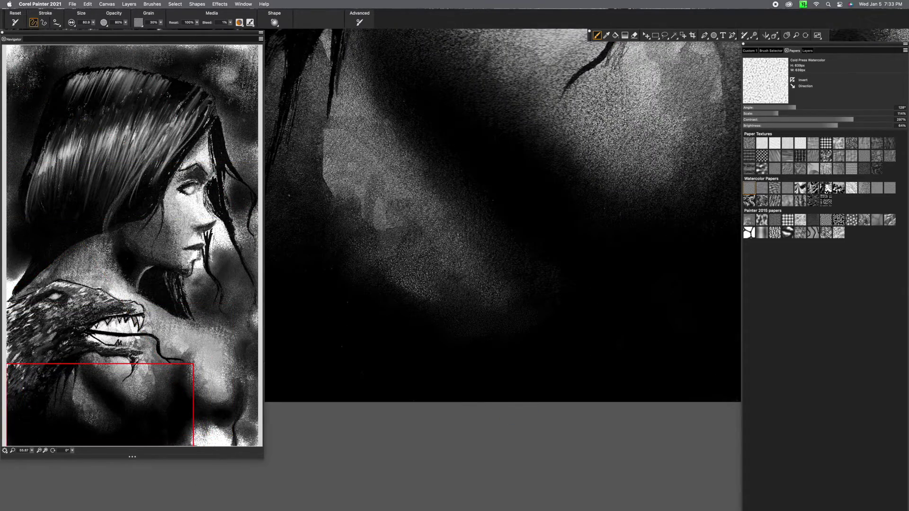
# Step: Reduce the brush size and soften the shadow edge under the lit breast with grainy strokes
pyautogui.scroll(1, 442, 288)
pyautogui.scroll(-2, 529, 411)
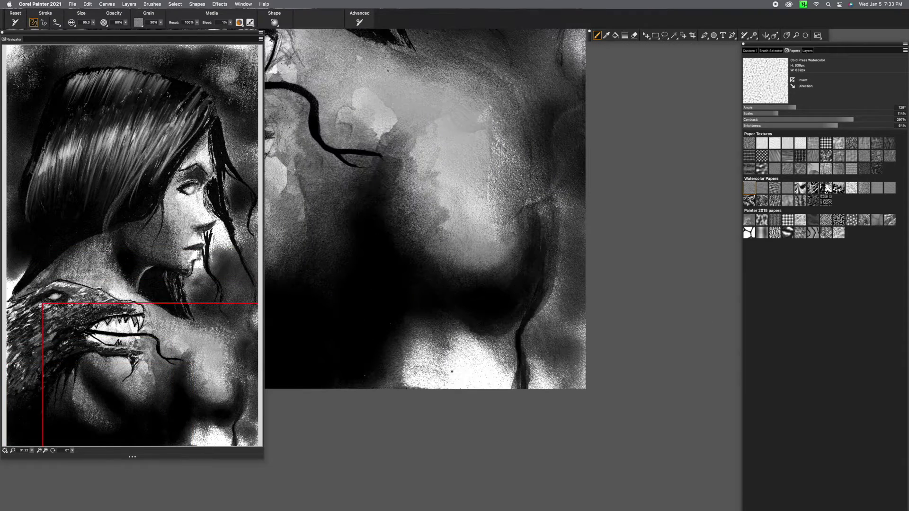
pyautogui.scroll(2, 414, 242)
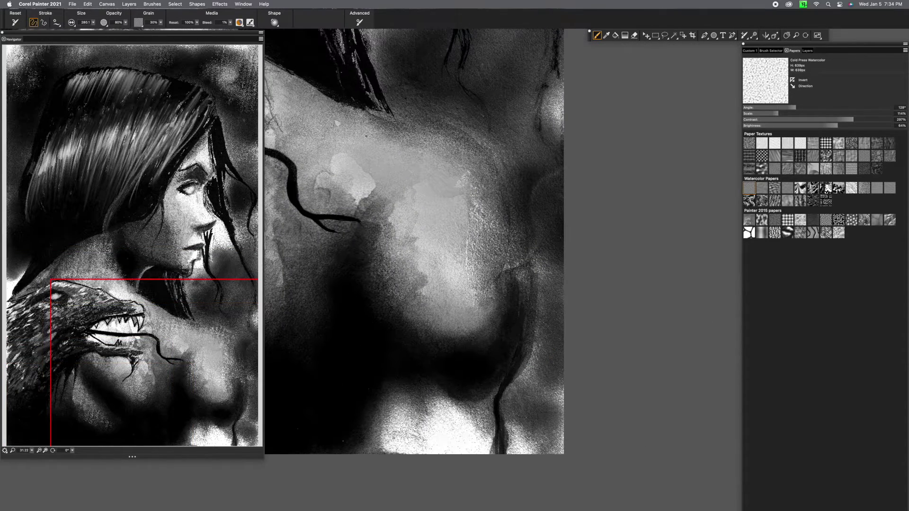
pyautogui.press('[')
pyautogui.press('[')
pyautogui.moveTo(428, 343); pyautogui.dragTo(483, 332)
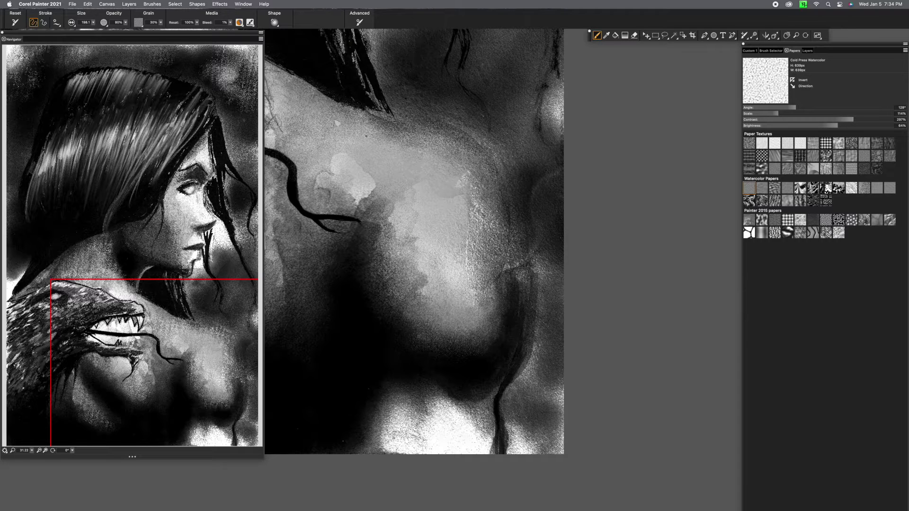
# Step: Reduce the brush size and brush grain over the dark neck shadow behind the jawline
pyautogui.scroll(-3, 500, 428)
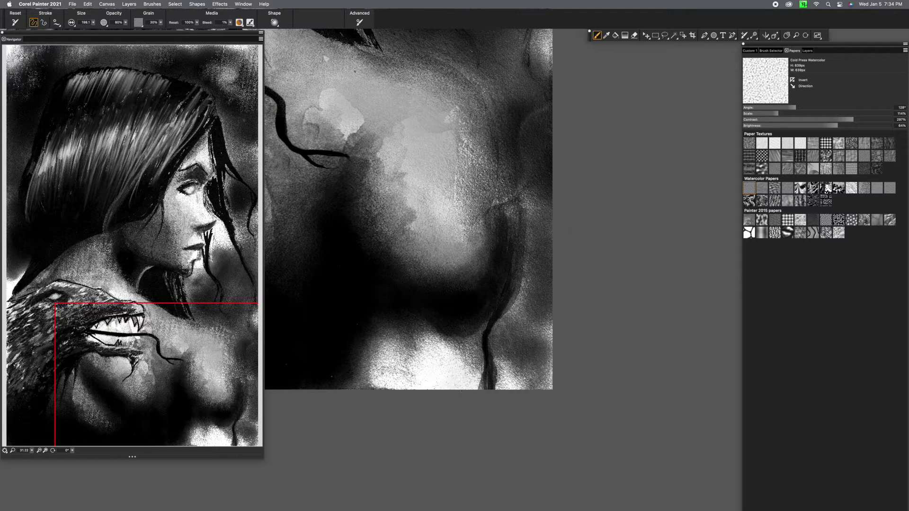
pyautogui.press('super+0')
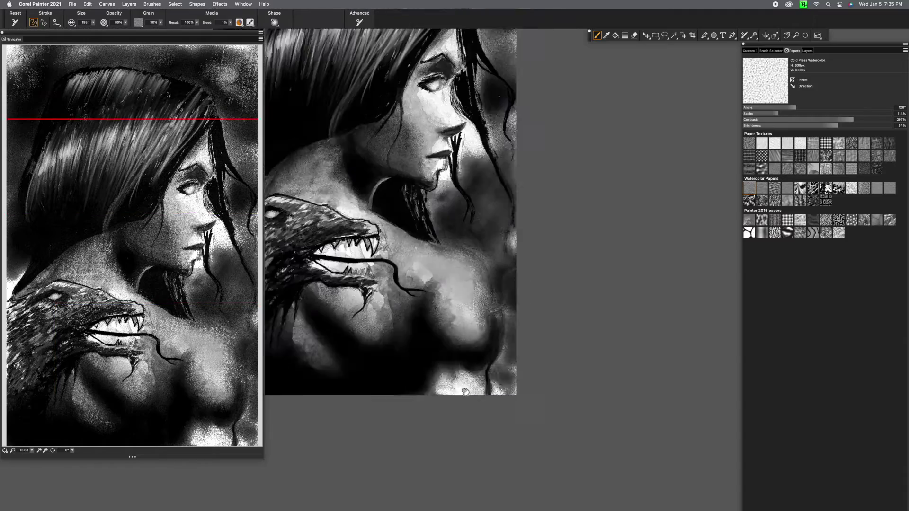
pyautogui.scroll(5, 502, 265)
pyautogui.press('[')
pyautogui.press('[')
pyautogui.press('[')
pyautogui.hscroll(-3, 502, 266)
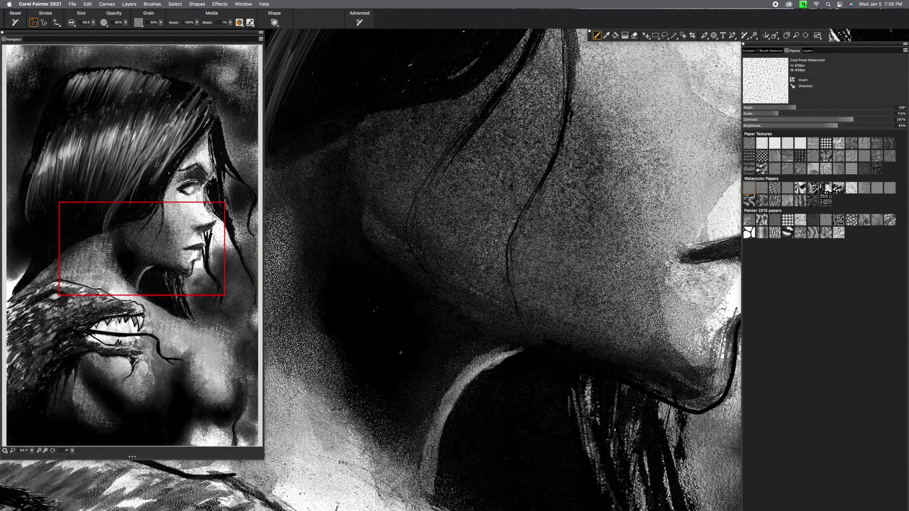
pyautogui.moveTo(361, 318); pyautogui.dragTo(332, 293)
pyautogui.press(']')
pyautogui.moveTo(455, 344); pyautogui.dragTo(440, 327)
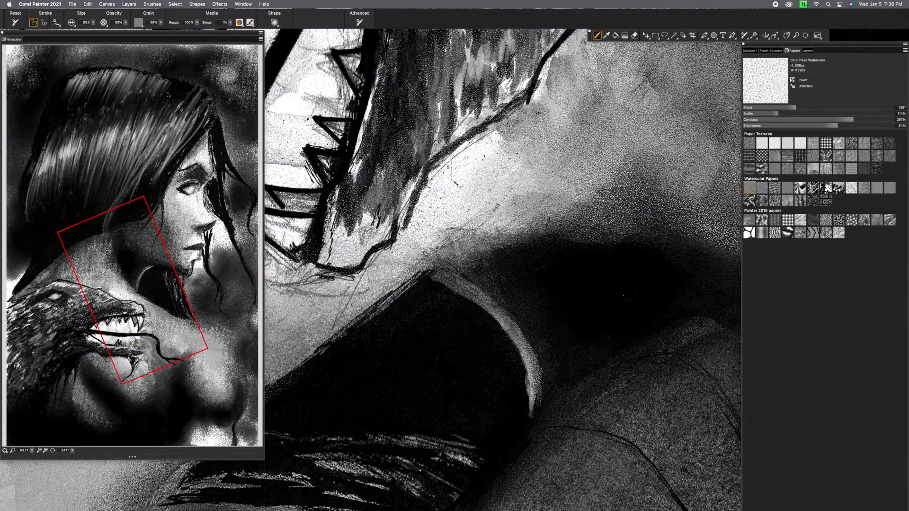
# Step: Invert the paper grain and texture the shadow edges around the pale curved rim of the neck with a smaller brush
pyautogui.click(792, 80)
pyautogui.moveTo(437, 426); pyautogui.dragTo(568, 360)
pyautogui.press('[')
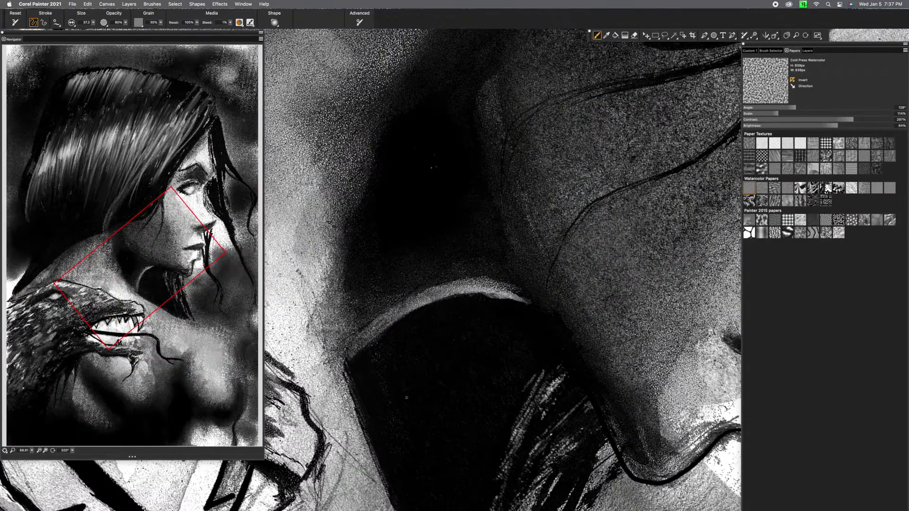
pyautogui.scroll(2, 394, 383)
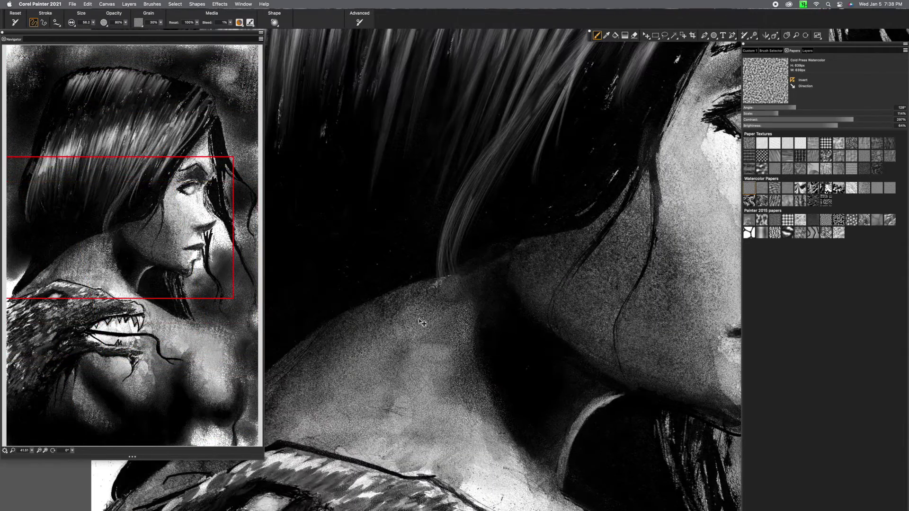
# Step: Turn off the paper inversion and texture the shoulder and nape above the creature's head
pyautogui.click(800, 85)
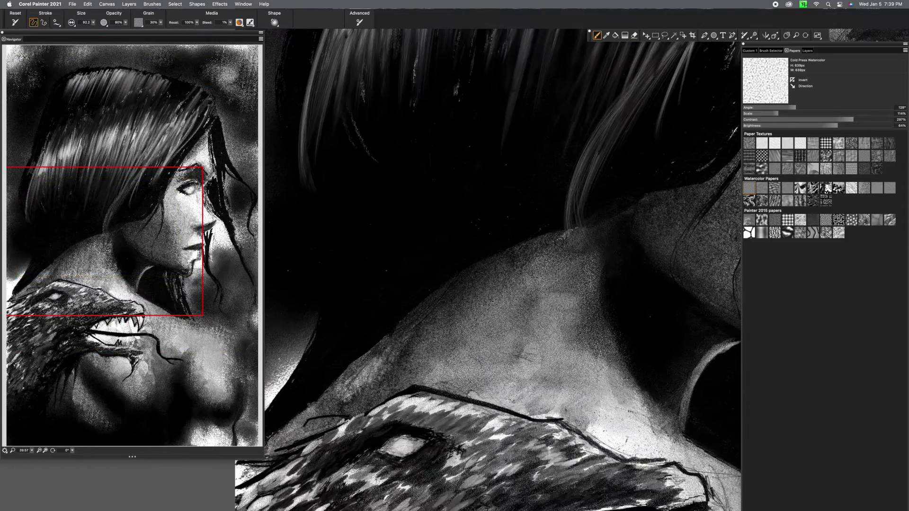
pyautogui.hscroll(-6, 502, 270)
pyautogui.scroll(-5, 502, 269)
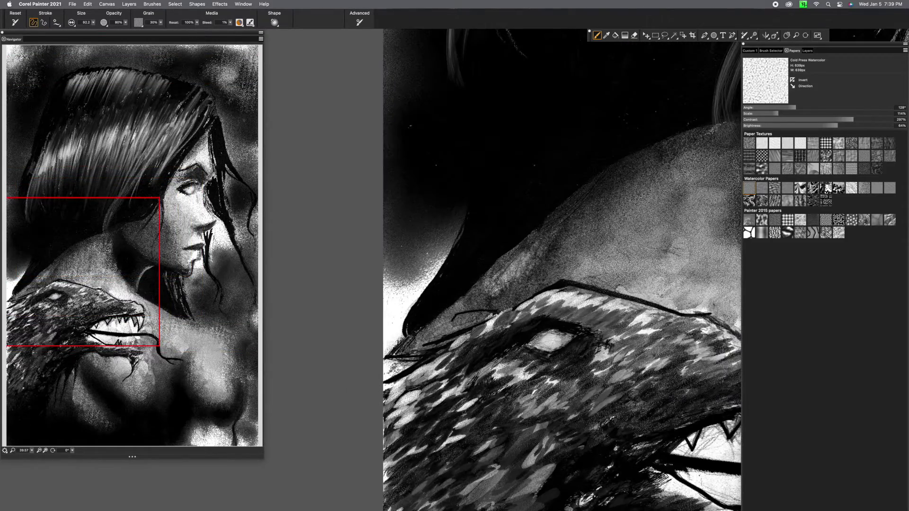
pyautogui.hscroll(6, 559, 270)
pyautogui.scroll(3, 559, 270)
pyautogui.hscroll(5, 502, 270)
pyautogui.scroll(-2, 502, 270)
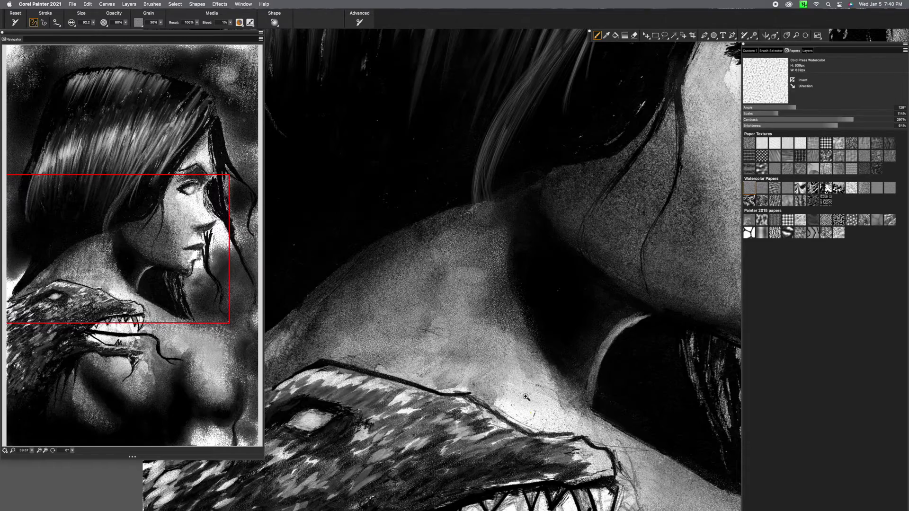
# Step: Brush grain over the bright base of the neck behind the creature's snout
pyautogui.scroll(-3, 390, 354)
pyautogui.moveTo(494, 360); pyautogui.dragTo(672, 265)
pyautogui.scroll(-3, 502, 270)
pyautogui.press('super+alt+1')
pyautogui.press('super+alt+1')
# Step: Invert the paper grain again and texture the upper chest and shoulder edge with a larger brush, reducing its size for the finer areas
pyautogui.click(792, 80)
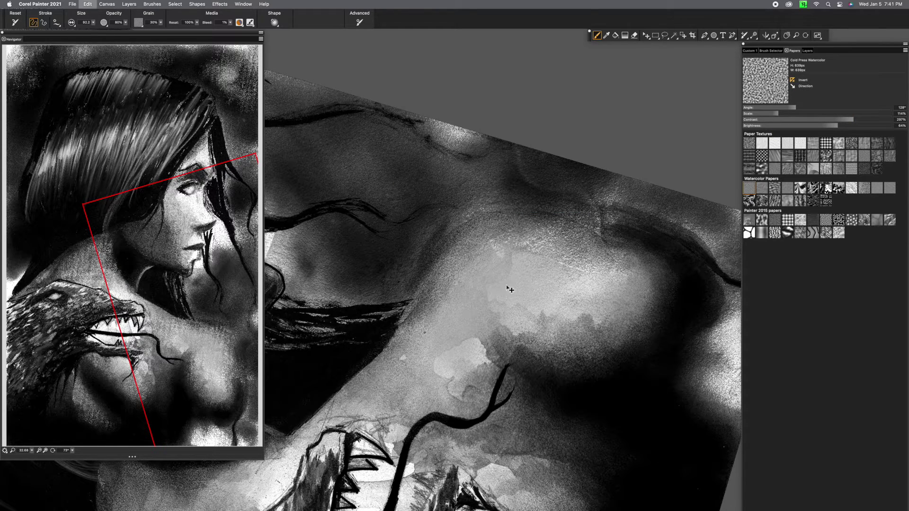
pyautogui.moveTo(445, 222); pyautogui.dragTo(402, 185)
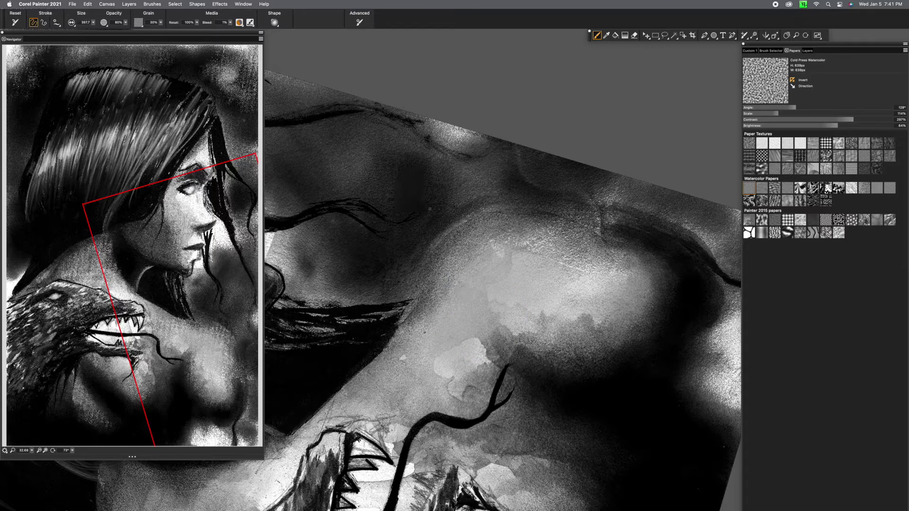
pyautogui.moveTo(603, 402)
pyautogui.mouseDown()
pyautogui.moveTo(493, 392)
pyautogui.moveTo(495, 301)
pyautogui.mouseUp()
pyautogui.press('[')
pyautogui.hscroll(-10, 503, 360)
pyautogui.scroll(2, 504, 359)
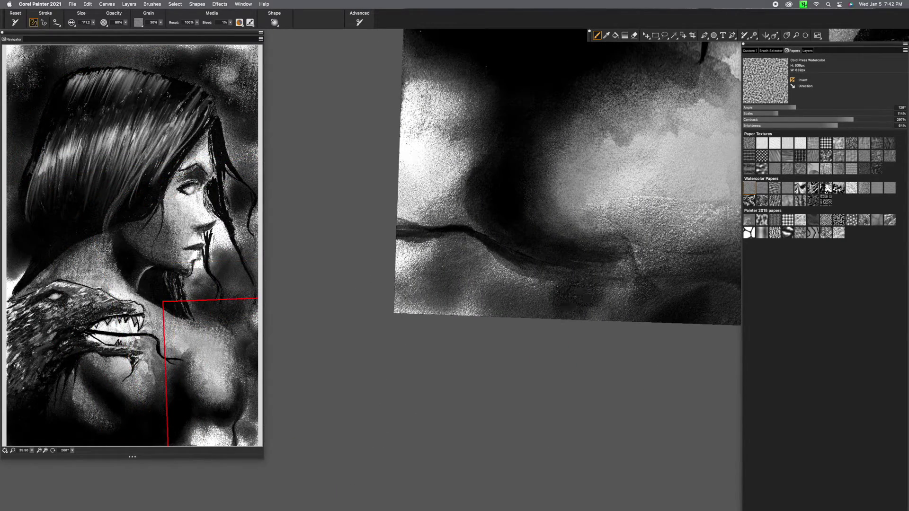
# Step: Turn off the paper inversion, texture the background beside the breast and face, and reduce the brush size
pyautogui.press('super+1')
pyautogui.press('super+1')
pyautogui.click(793, 81)
pyautogui.moveTo(493, 303)
pyautogui.mouseDown()
pyautogui.moveTo(455, 284)
pyautogui.moveTo(435, 303)
pyautogui.mouseUp()
pyautogui.rightClick(564, 423)
pyautogui.click(597, 455)
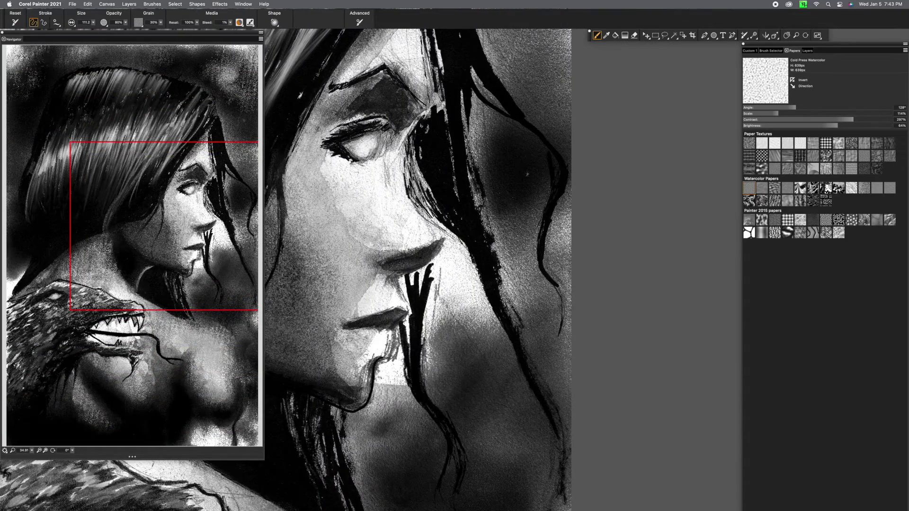
pyautogui.scroll(-3, 474, 308)
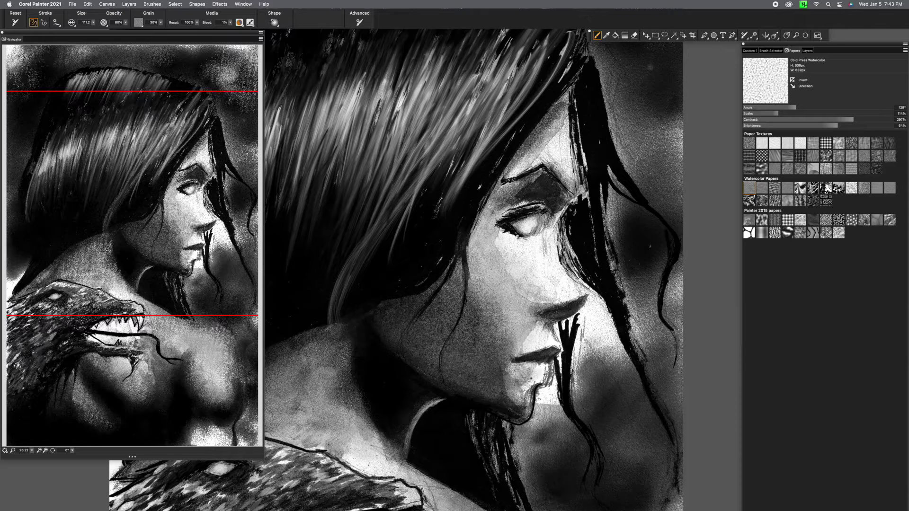
pyautogui.press('[')
pyautogui.press('[')
pyautogui.press('[')
pyautogui.hscroll(-3, 395, 373)
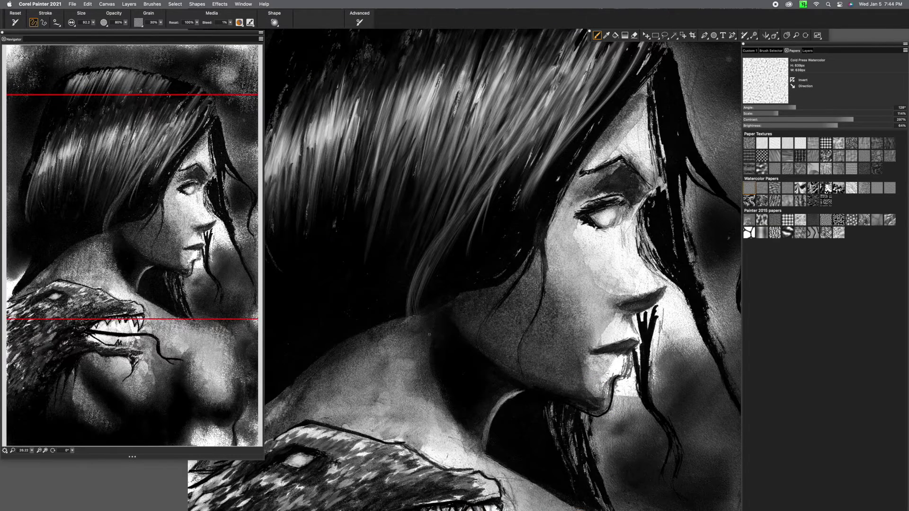
# Step: Switch to a custom bristle brush and paint hair strands through the highlights along the crown of the head
pyautogui.press('super+0')
pyautogui.scroll(5, 474, 214)
pyautogui.click(752, 50)
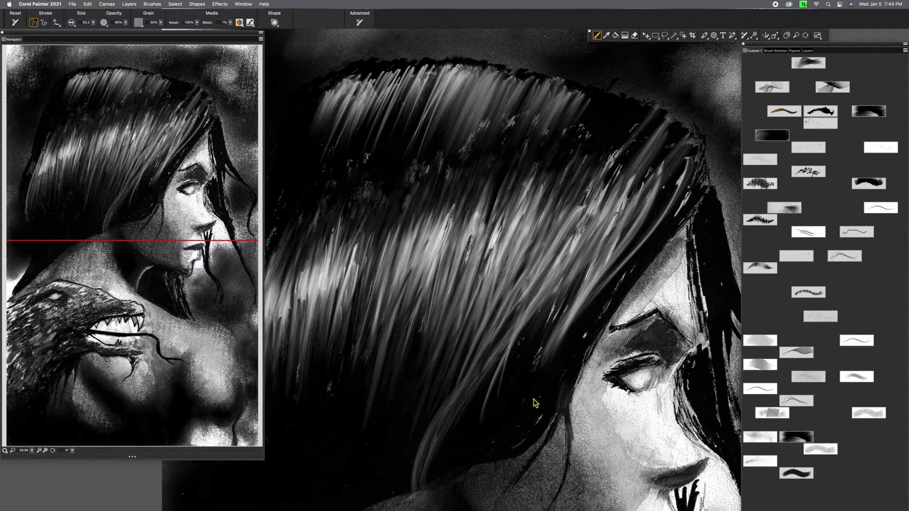
pyautogui.moveTo(590, 393)
pyautogui.mouseDown()
pyautogui.moveTo(602, 382)
pyautogui.moveTo(521, 284)
pyautogui.moveTo(455, 237)
pyautogui.mouseUp()
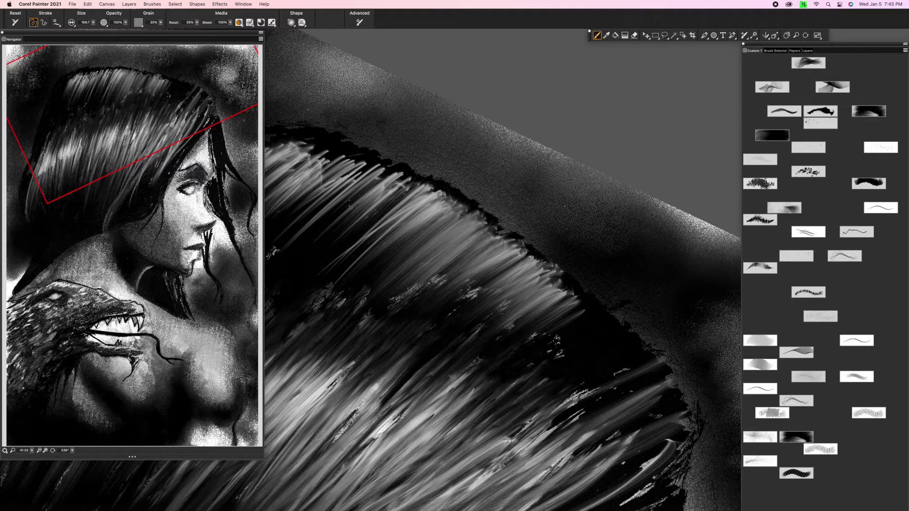
pyautogui.moveTo(502, 280); pyautogui.dragTo(428, 217)
pyautogui.scroll(3, 474, 261)
pyautogui.moveTo(569, 315); pyautogui.dragTo(462, 258)
pyautogui.moveTo(506, 286); pyautogui.dragTo(424, 229)
pyautogui.moveTo(457, 298); pyautogui.dragTo(372, 229)
pyautogui.hscroll(-3, 474, 260)
pyautogui.moveTo(379, 260); pyautogui.dragTo(460, 199)
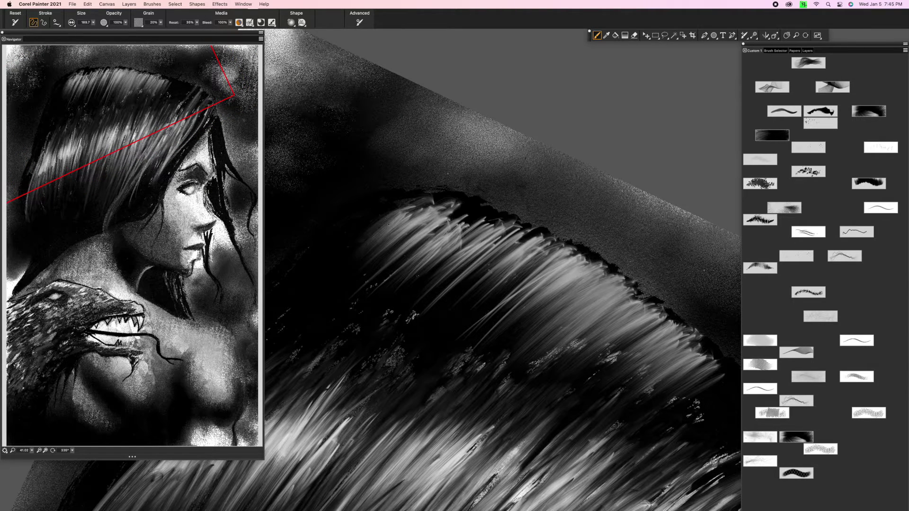
# Step: Extend the crown highlight down the back of the head with long strands
pyautogui.moveTo(293, 306); pyautogui.dragTo(407, 218)
pyautogui.moveTo(339, 291); pyautogui.dragTo(433, 227)
pyautogui.moveTo(417, 265)
pyautogui.mouseDown()
pyautogui.moveTo(497, 211)
pyautogui.moveTo(483, 208)
pyautogui.moveTo(426, 263)
pyautogui.mouseUp()
pyautogui.moveTo(478, 214)
pyautogui.mouseDown()
pyautogui.moveTo(462, 237)
pyautogui.moveTo(494, 255)
pyautogui.moveTo(406, 275)
pyautogui.moveTo(457, 244)
pyautogui.moveTo(392, 255)
pyautogui.moveTo(376, 275)
pyautogui.mouseUp()
pyautogui.moveTo(433, 208); pyautogui.dragTo(353, 268)
pyautogui.moveTo(550, 244); pyautogui.dragTo(492, 290)
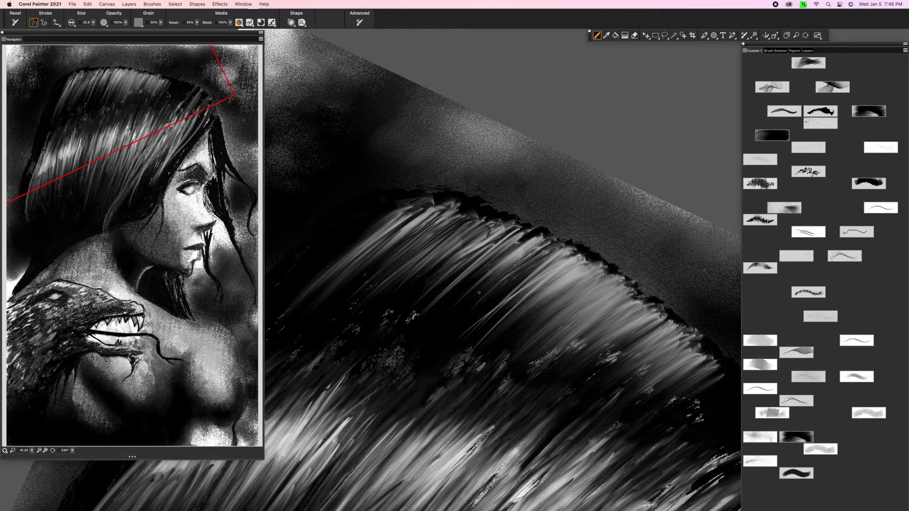
# Step: Paint fine bright strands running down from the top edge of the crown with a small brush
pyautogui.press('super+alt+1')
pyautogui.click(455, 95)
pyautogui.moveTo(563, 243)
pyautogui.mouseDown()
pyautogui.moveTo(455, 327)
pyautogui.moveTo(492, 279)
pyautogui.mouseUp()
pyautogui.moveTo(523, 237); pyautogui.dragTo(429, 286)
pyautogui.moveTo(483, 221)
pyautogui.mouseDown()
pyautogui.moveTo(369, 291)
pyautogui.moveTo(376, 284)
pyautogui.mouseUp()
pyautogui.moveTo(466, 199); pyautogui.dragTo(423, 227)
pyautogui.moveTo(472, 199); pyautogui.dragTo(355, 253)
pyautogui.moveTo(427, 203); pyautogui.dragTo(345, 260)
pyautogui.moveTo(408, 212); pyautogui.dragTo(304, 285)
pyautogui.moveTo(426, 237)
pyautogui.mouseDown()
pyautogui.moveTo(497, 218)
pyautogui.moveTo(365, 291)
pyautogui.mouseUp()
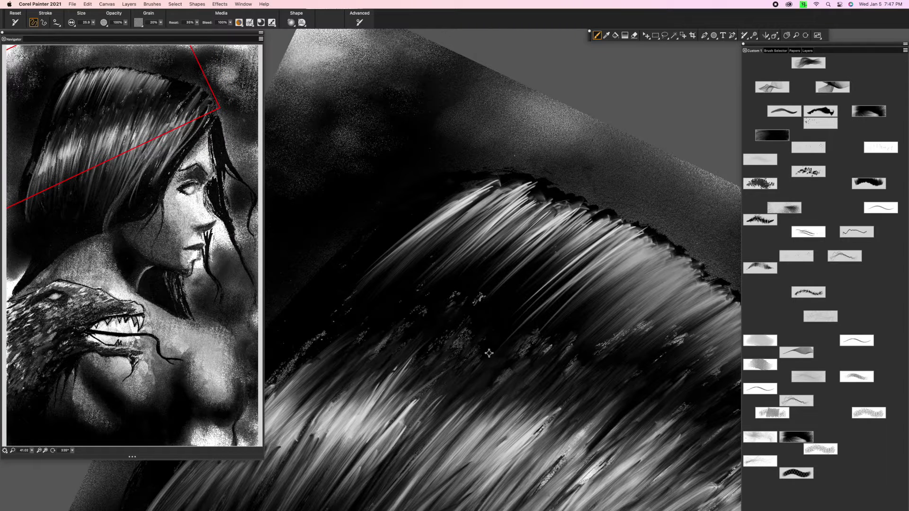
# Step: Tone down pale specks in the dark band below the crown and add thin dark strands through the hair highlights
pyautogui.moveTo(502, 237); pyautogui.dragTo(407, 232)
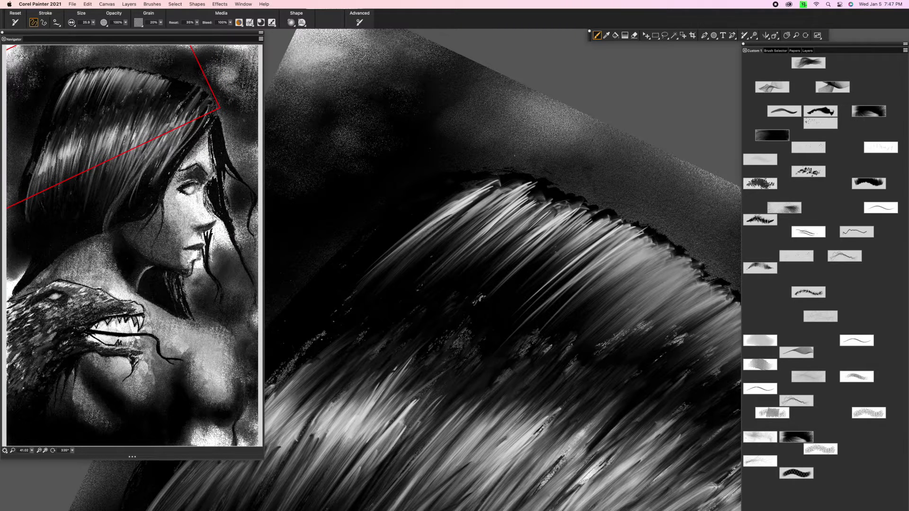
pyautogui.moveTo(673, 308); pyautogui.dragTo(592, 263)
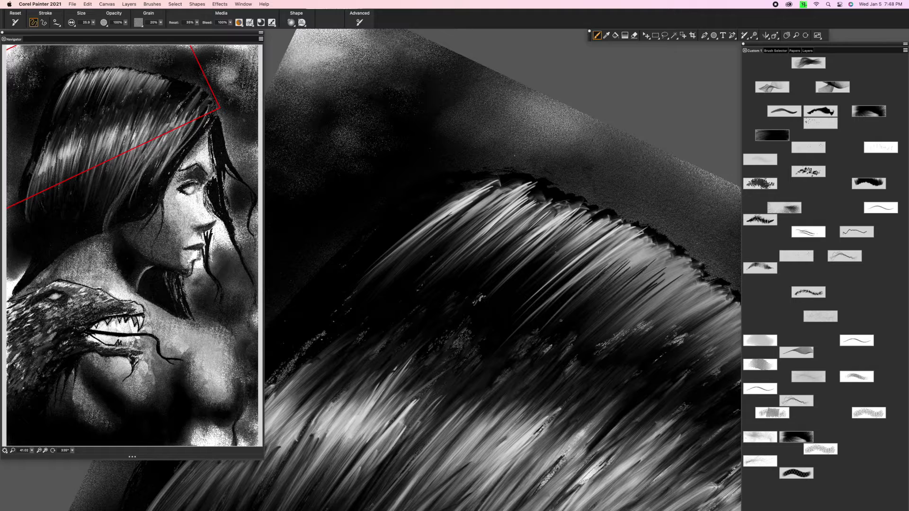
pyautogui.scroll(-5, 460, 338)
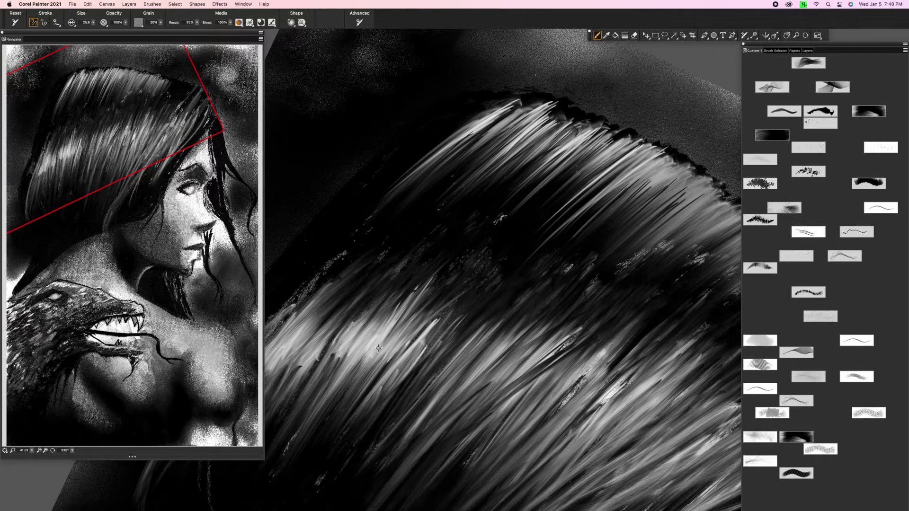
pyautogui.hscroll(-5, 503, 270)
pyautogui.hscroll(-4, 502, 270)
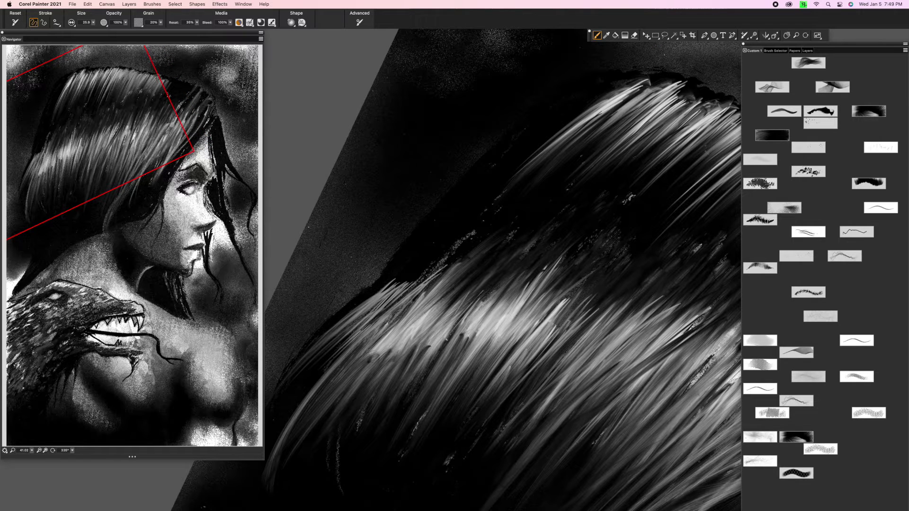
pyautogui.scroll(-5, 585, 371)
pyautogui.scroll(5, 585, 372)
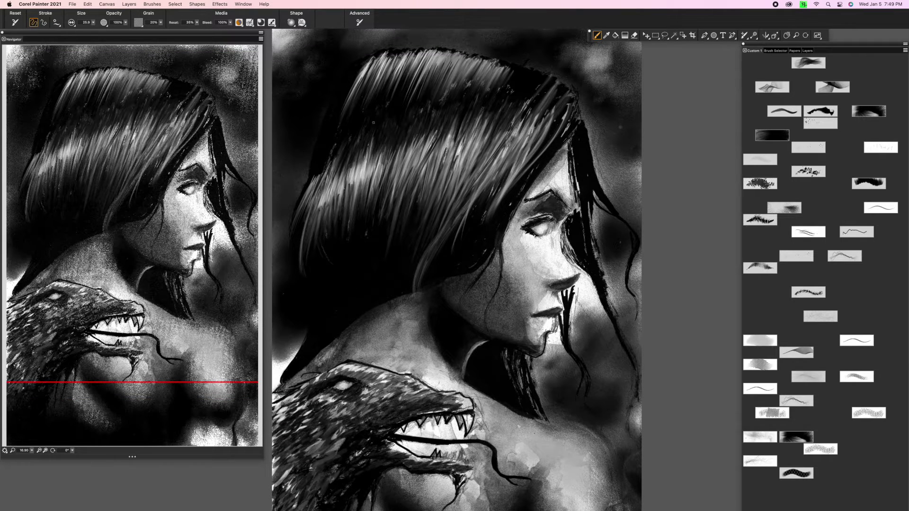
# Step: Enlarge the brush and paint strands over the front of the crown above the forehead, closing the dark gap there
pyautogui.scroll(5, 608, 419)
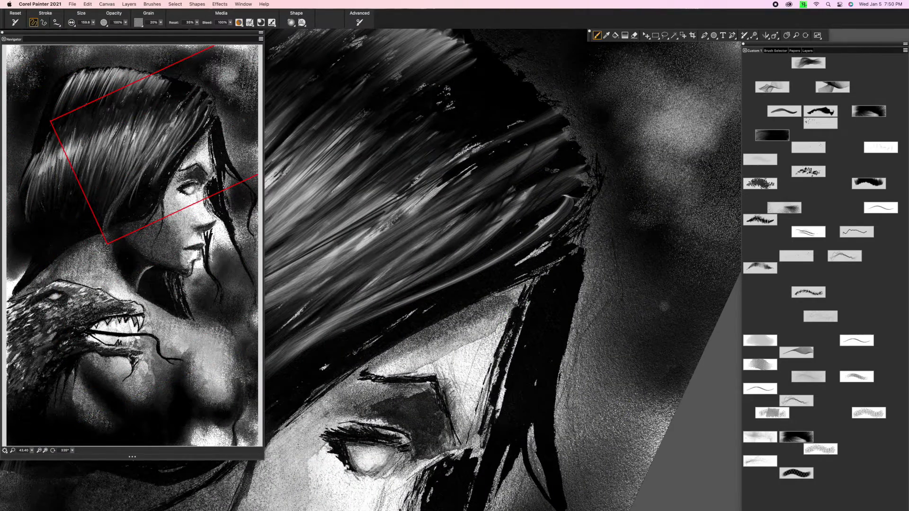
pyautogui.hscroll(-5, 455, 270)
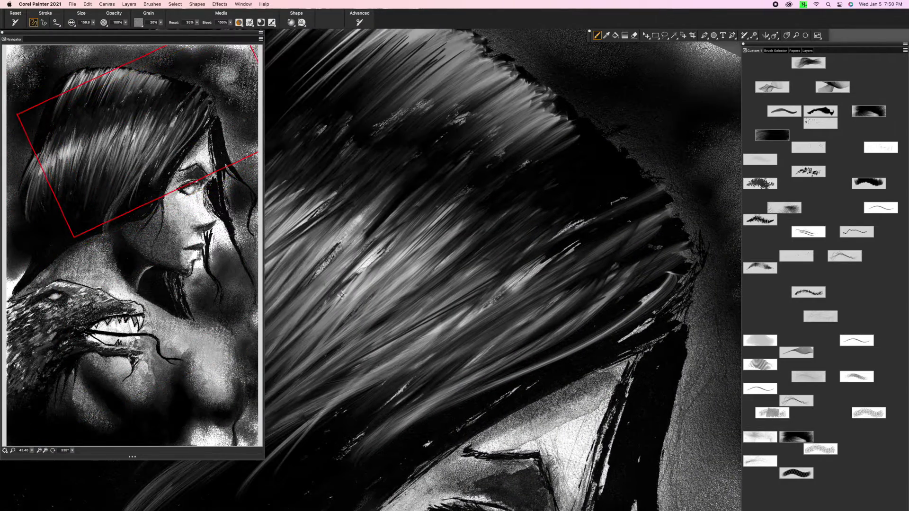
pyautogui.scroll(5, 487, 156)
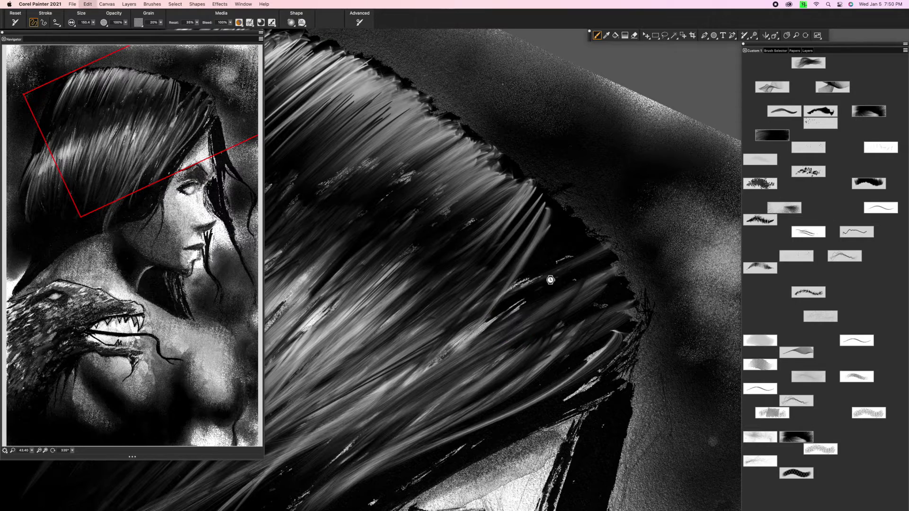
pyautogui.scroll(-5, 502, 270)
pyautogui.moveTo(473, 379); pyautogui.dragTo(478, 239)
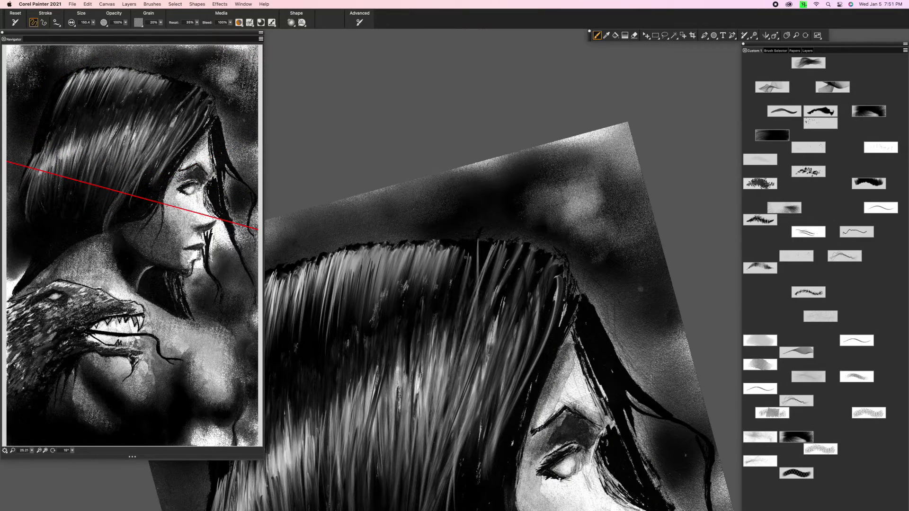
pyautogui.moveTo(466, 284); pyautogui.dragTo(477, 241)
pyautogui.hscroll(-5, 502, 270)
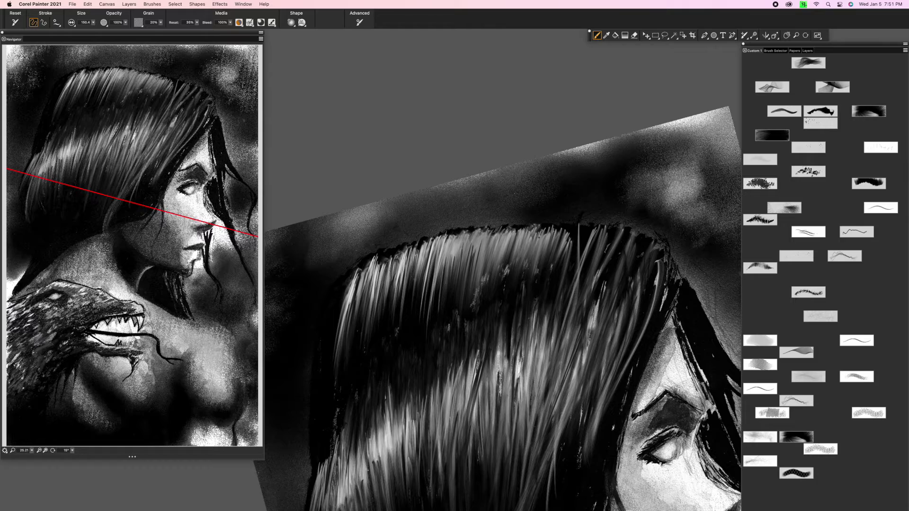
pyautogui.moveTo(469, 293); pyautogui.dragTo(474, 244)
pyautogui.moveTo(424, 294)
pyautogui.mouseDown()
pyautogui.moveTo(433, 251)
pyautogui.moveTo(417, 245)
pyautogui.moveTo(491, 218)
pyautogui.mouseUp()
# Step: Stroke light strands up to the dark top outline of the head along the middle of the crown
pyautogui.scroll(5, 502, 270)
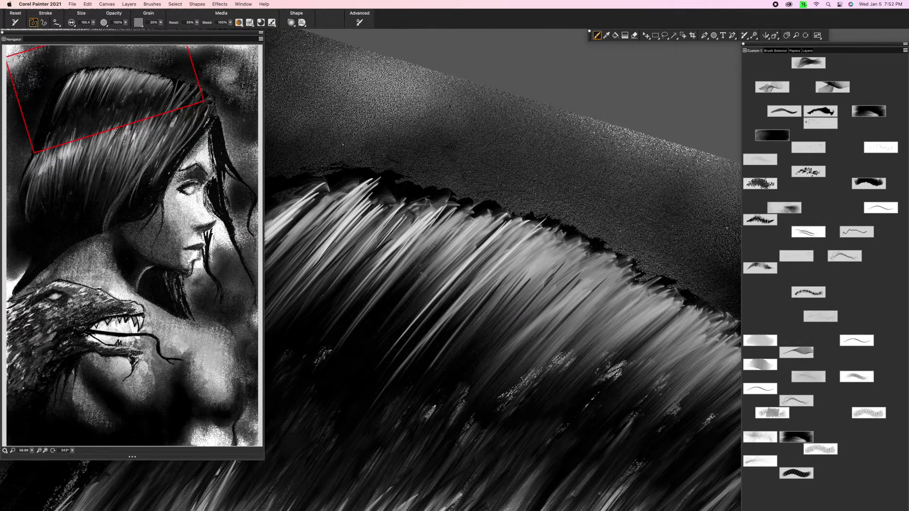
pyautogui.moveTo(424, 243); pyautogui.dragTo(462, 207)
pyautogui.moveTo(367, 239); pyautogui.dragTo(408, 202)
pyautogui.moveTo(354, 230); pyautogui.dragTo(379, 194)
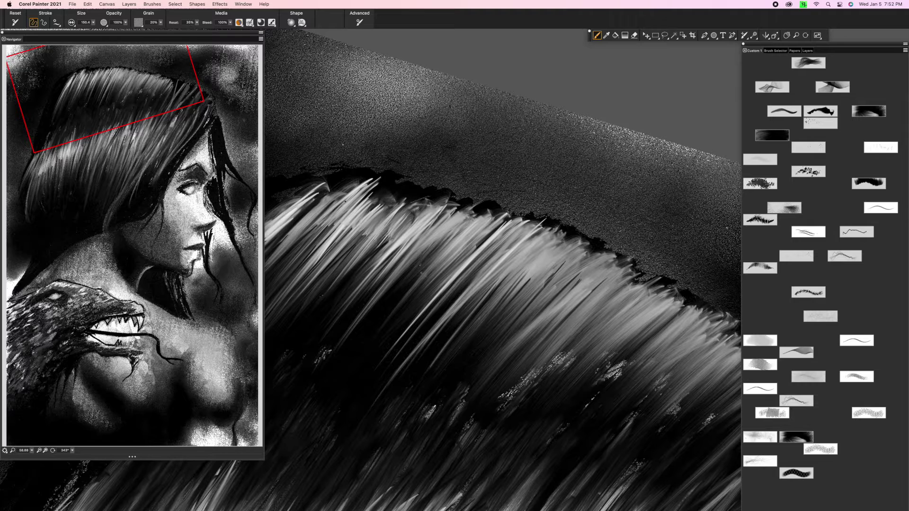
pyautogui.moveTo(474, 285); pyautogui.dragTo(521, 277)
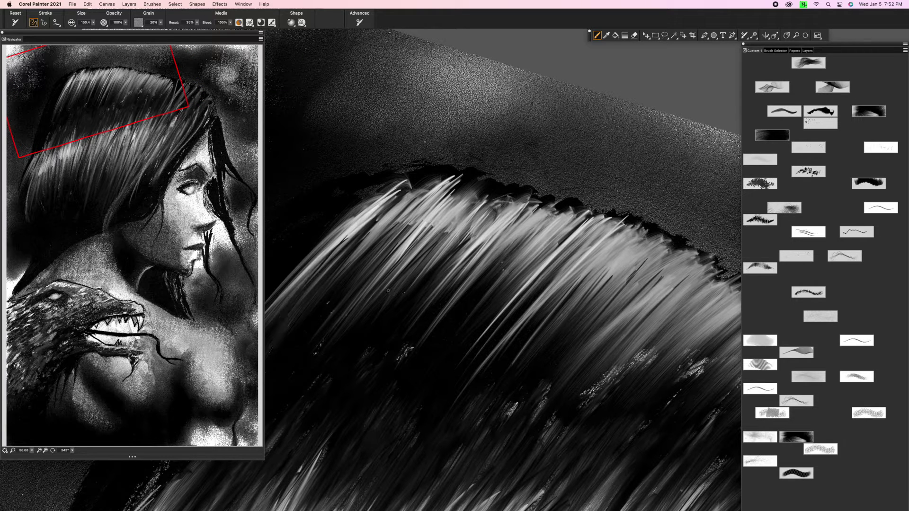
# Step: Blend the highlights across the back and middle of the crown with short upward strands
pyautogui.moveTo(362, 280); pyautogui.dragTo(421, 208)
pyautogui.moveTo(334, 274)
pyautogui.mouseDown()
pyautogui.moveTo(400, 214)
pyautogui.moveTo(405, 192)
pyautogui.mouseUp()
pyautogui.moveTo(380, 266); pyautogui.dragTo(432, 220)
pyautogui.moveTo(404, 293); pyautogui.dragTo(478, 224)
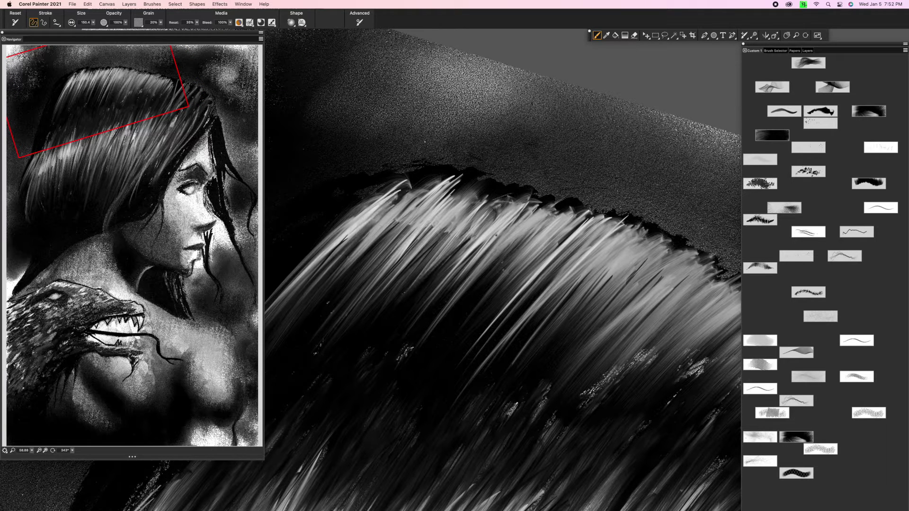
pyautogui.moveTo(474, 291); pyautogui.dragTo(542, 228)
pyautogui.moveTo(474, 237)
pyautogui.mouseDown()
pyautogui.moveTo(426, 285)
pyautogui.moveTo(453, 239)
pyautogui.mouseUp()
pyautogui.moveTo(450, 356); pyautogui.dragTo(477, 346)
pyautogui.moveTo(372, 264); pyautogui.dragTo(416, 213)
pyautogui.moveTo(308, 254)
pyautogui.mouseDown()
pyautogui.moveTo(386, 202)
pyautogui.moveTo(346, 203)
pyautogui.mouseUp()
pyautogui.moveTo(381, 251); pyautogui.dragTo(416, 207)
pyautogui.moveTo(502, 280); pyautogui.dragTo(550, 250)
pyautogui.moveTo(436, 272); pyautogui.dragTo(480, 230)
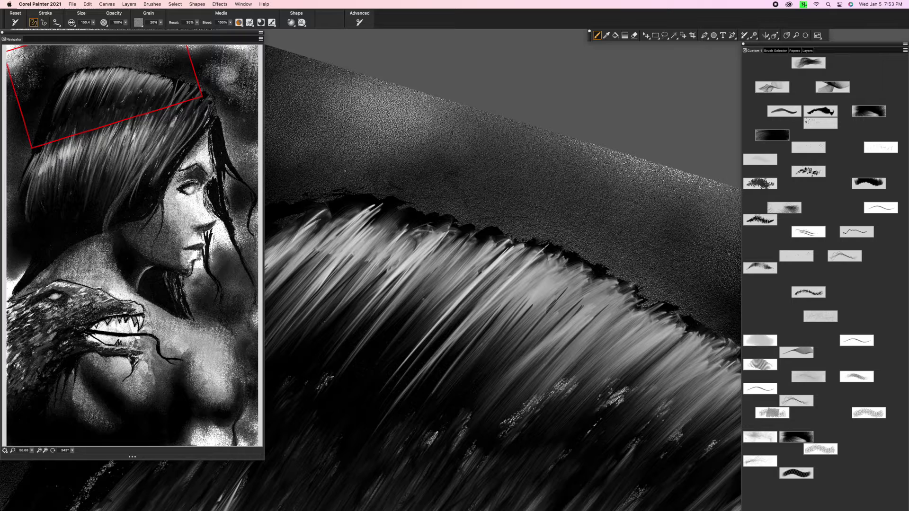
# Step: Soften the brightest hair strands in the middle of the crown with short diagonal strokes up toward the dark outline
pyautogui.moveTo(393, 315); pyautogui.dragTo(459, 234)
pyautogui.moveTo(421, 346); pyautogui.dragTo(509, 239)
pyautogui.moveTo(474, 284); pyautogui.dragTo(479, 317)
pyautogui.moveTo(429, 332); pyautogui.dragTo(507, 258)
pyautogui.moveTo(417, 303); pyautogui.dragTo(473, 256)
pyautogui.moveTo(479, 315); pyautogui.dragTo(528, 272)
pyautogui.moveTo(453, 342); pyautogui.dragTo(497, 277)
pyautogui.moveTo(450, 313); pyautogui.dragTo(498, 283)
pyautogui.moveTo(431, 344); pyautogui.dragTo(483, 265)
pyautogui.moveTo(419, 301); pyautogui.dragTo(454, 256)
pyautogui.moveTo(374, 352); pyautogui.dragTo(441, 267)
# Step: Sample a tone from the crown hair and paint further fine strands across the highlights from the front to the back
pyautogui.keyDown('alt'); pyautogui.click(474, 284); pyautogui.keyUp('alt')
pyautogui.scroll(-2, 548, 277)
pyautogui.moveTo(502, 341); pyautogui.dragTo(549, 261)
pyautogui.moveTo(490, 303); pyautogui.dragTo(533, 266)
pyautogui.moveTo(450, 298)
pyautogui.mouseDown()
pyautogui.moveTo(492, 265)
pyautogui.moveTo(471, 267)
pyautogui.moveTo(522, 267)
pyautogui.mouseUp()
pyautogui.moveTo(463, 302); pyautogui.dragTo(489, 273)
pyautogui.moveTo(542, 391); pyautogui.dragTo(439, 393)
pyautogui.moveTo(610, 308); pyautogui.dragTo(640, 288)
pyautogui.moveTo(580, 310)
pyautogui.mouseDown()
pyautogui.moveTo(608, 281)
pyautogui.moveTo(594, 284)
pyautogui.mouseUp()
pyautogui.moveTo(540, 286); pyautogui.dragTo(559, 268)
pyautogui.moveTo(410, 311); pyautogui.dragTo(432, 266)
pyautogui.moveTo(390, 331); pyautogui.dragTo(427, 272)
pyautogui.moveTo(278, 403); pyautogui.dragTo(294, 359)
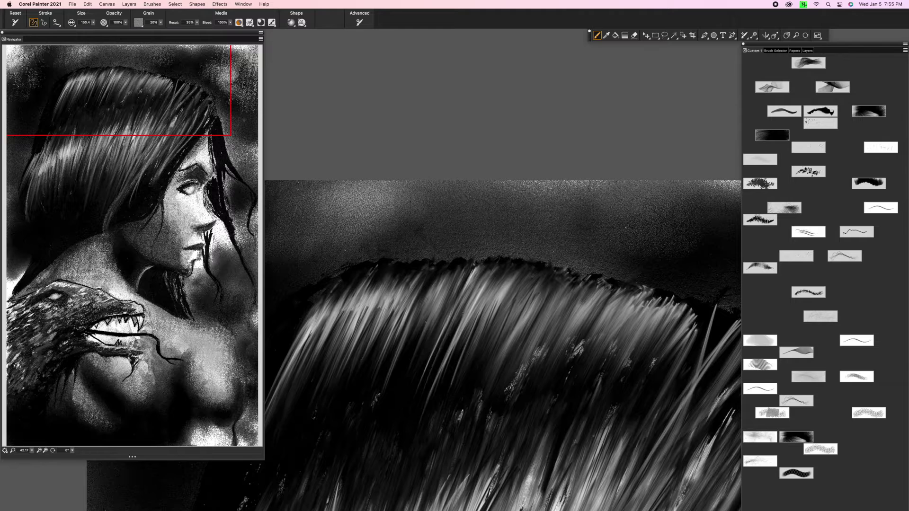
# Step: Darken the strand tips along the front of the crown so the highlights fade into the dark outline
pyautogui.moveTo(530, 384); pyautogui.dragTo(476, 360)
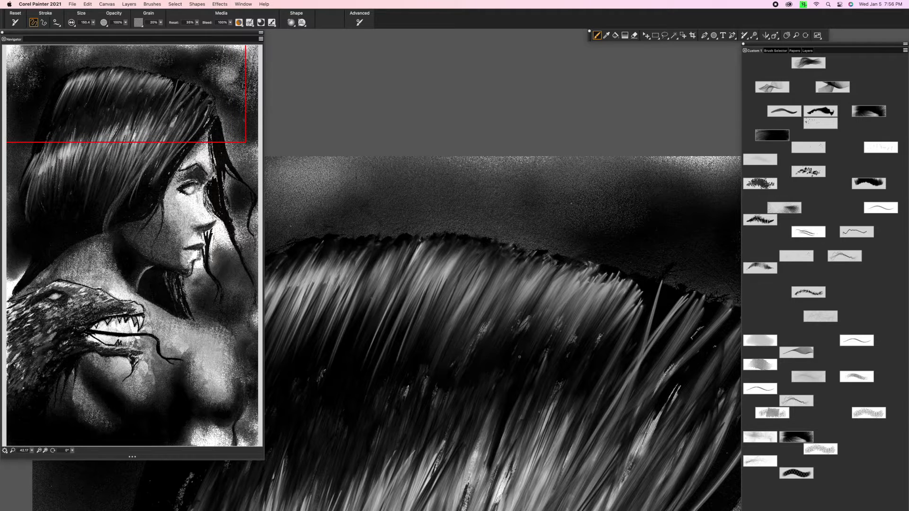
pyautogui.moveTo(502, 380); pyautogui.dragTo(474, 357)
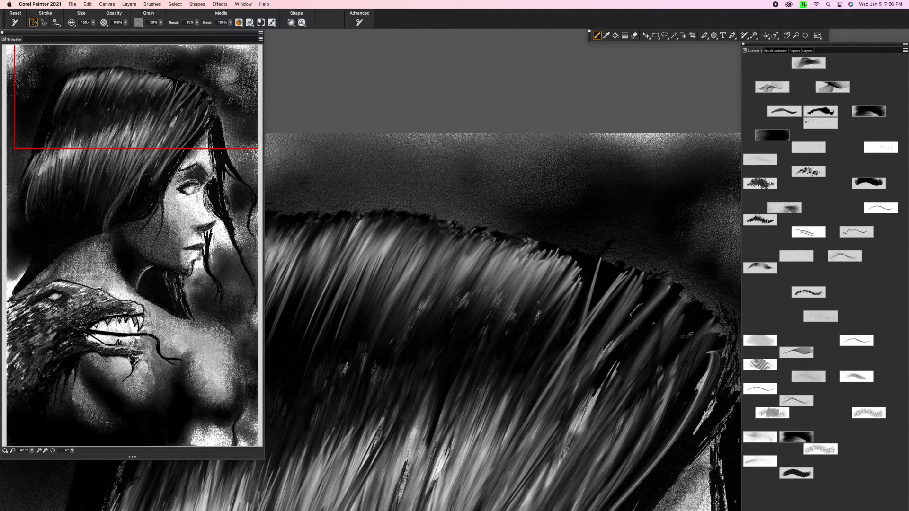
pyautogui.moveTo(562, 379); pyautogui.dragTo(592, 341)
pyautogui.moveTo(599, 269)
pyautogui.mouseDown()
pyautogui.moveTo(542, 261)
pyautogui.moveTo(464, 230)
pyautogui.mouseUp()
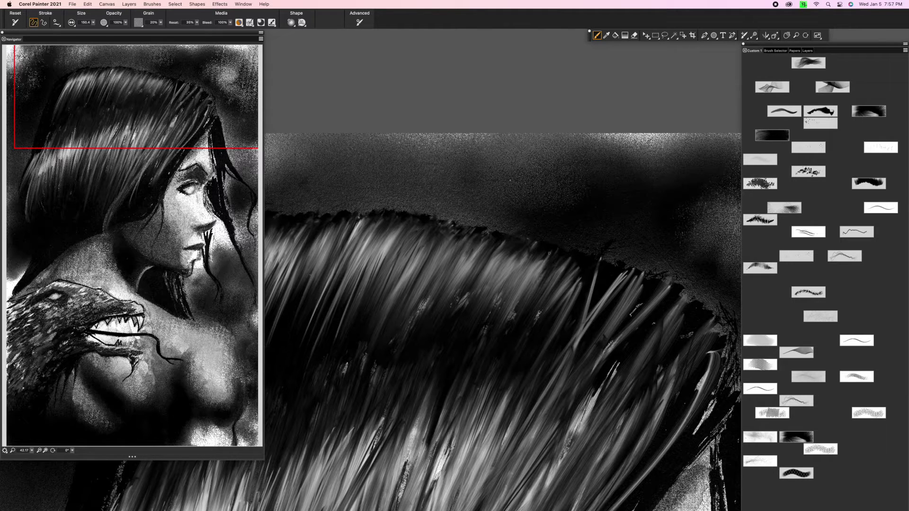
pyautogui.hscroll(-5, 502, 322)
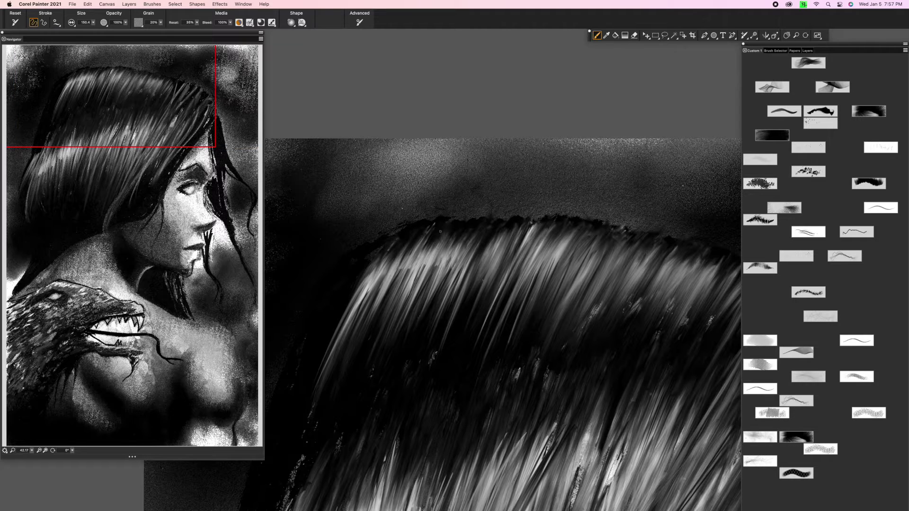
pyautogui.hscroll(5, 495, 249)
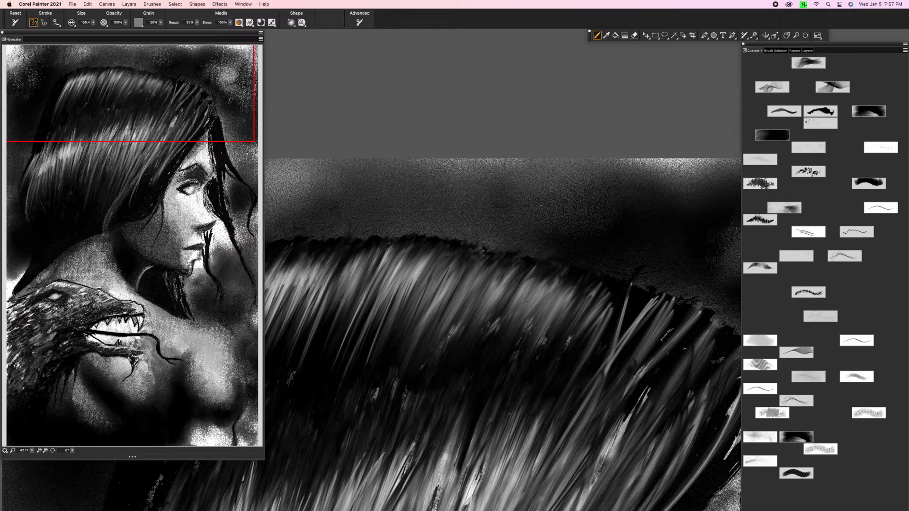
pyautogui.moveTo(429, 251)
pyautogui.mouseDown()
pyautogui.moveTo(492, 284)
pyautogui.moveTo(569, 303)
pyautogui.mouseUp()
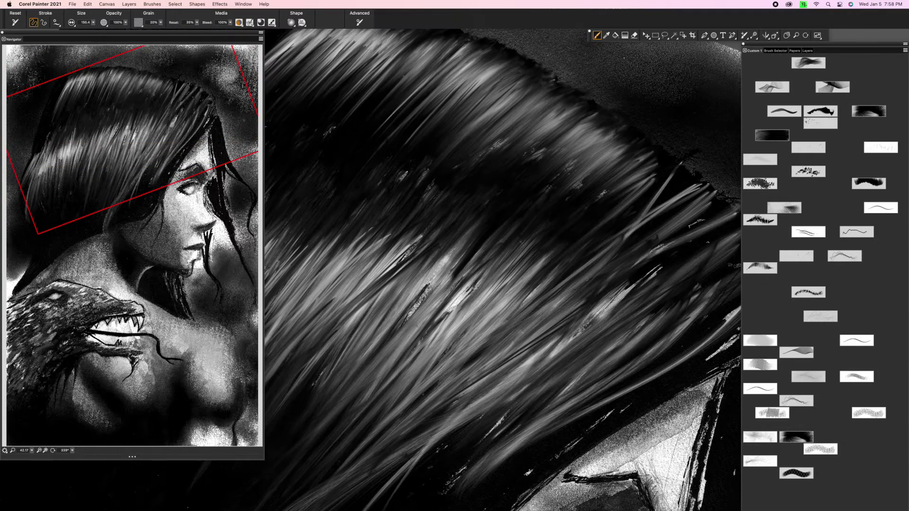
pyautogui.moveTo(675, 179); pyautogui.dragTo(598, 135)
# Step: Brush diagonal strokes through the lower band of hair highlights above the face to blend the strands
pyautogui.moveTo(587, 249); pyautogui.dragTo(514, 305)
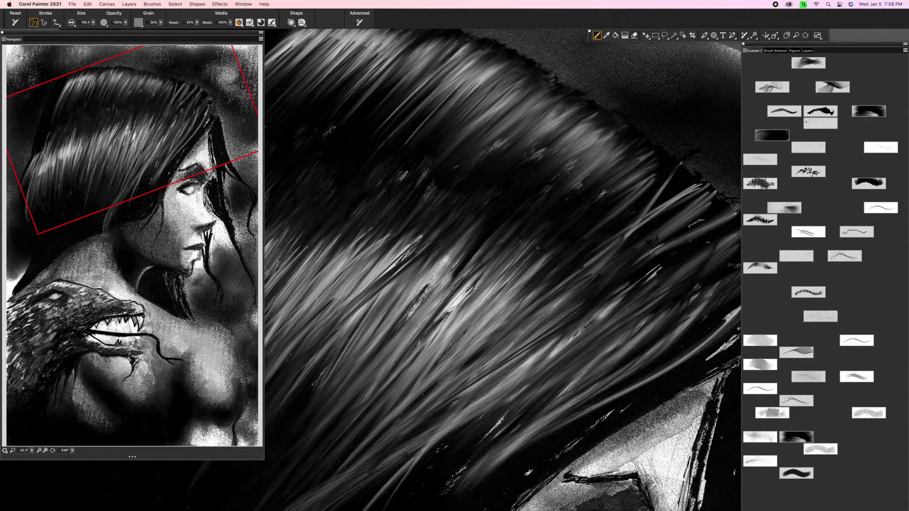
pyautogui.moveTo(547, 227); pyautogui.dragTo(441, 345)
pyautogui.moveTo(502, 216); pyautogui.dragTo(426, 287)
pyautogui.moveTo(511, 326); pyautogui.dragTo(455, 284)
pyautogui.moveTo(568, 341); pyautogui.dragTo(427, 265)
pyautogui.moveTo(474, 303); pyautogui.dragTo(369, 247)
# Step: Sample a tone from the hair and sweep soft shading over the crown and its highlights with a larger brush
pyautogui.scroll(-5, 528, 329)
pyautogui.keyDown('alt'); pyautogui.click(528, 329); pyautogui.keyUp('alt')
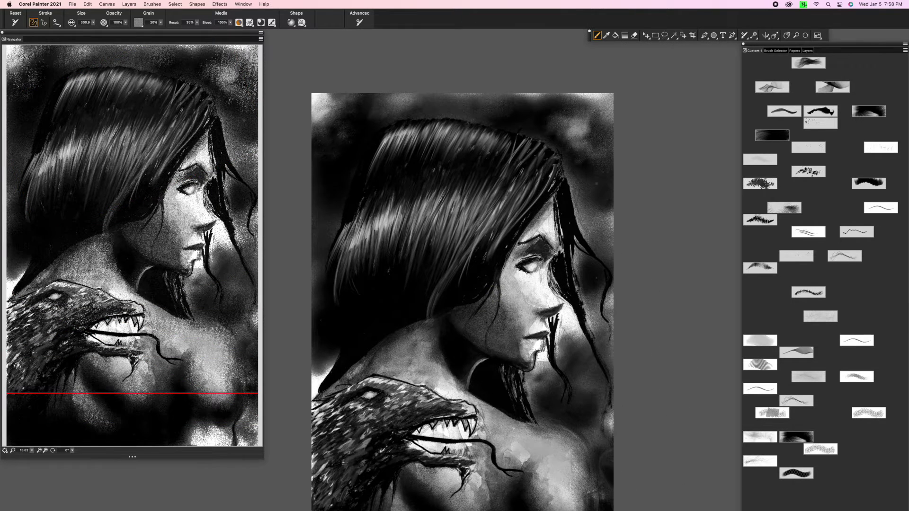
pyautogui.moveTo(459, 187); pyautogui.dragTo(381, 227)
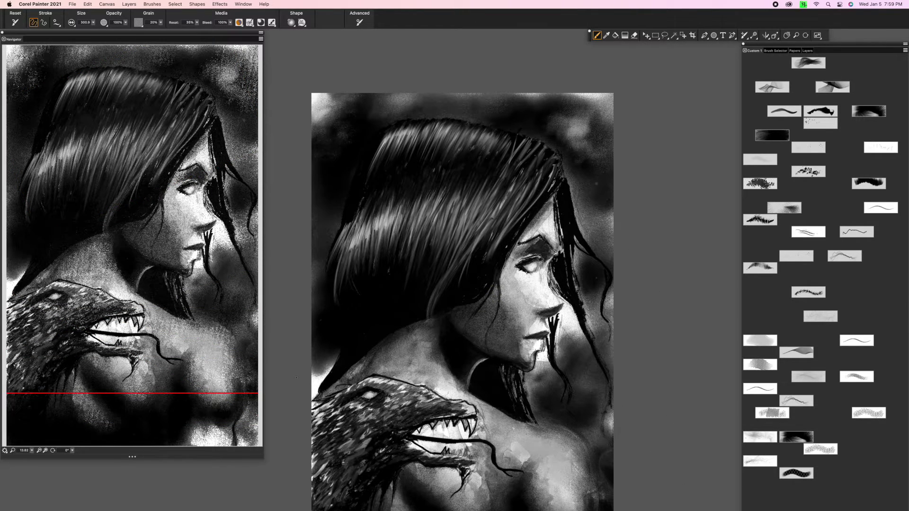
pyautogui.scroll(5, 473, 123)
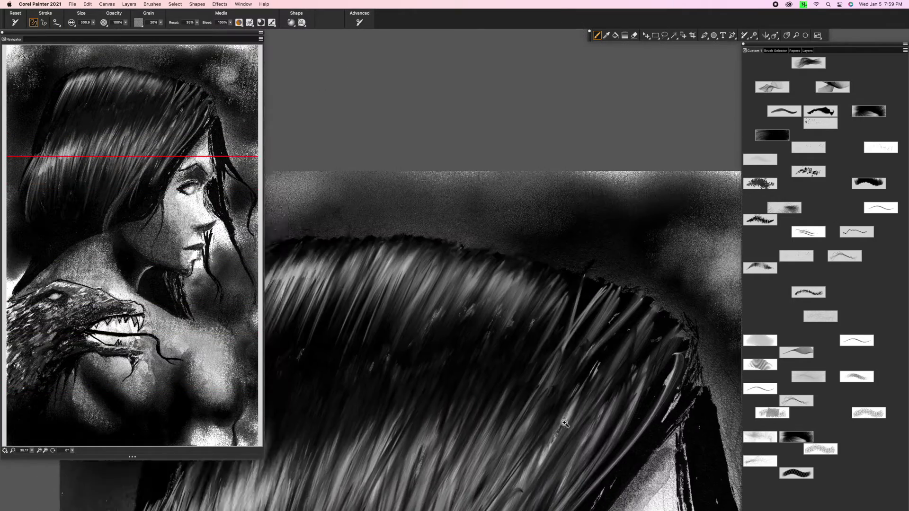
pyautogui.moveTo(471, 267)
pyautogui.mouseDown()
pyautogui.moveTo(398, 251)
pyautogui.moveTo(388, 284)
pyautogui.moveTo(360, 265)
pyautogui.moveTo(303, 261)
pyautogui.mouseUp()
pyautogui.moveTo(544, 395); pyautogui.dragTo(554, 389)
# Step: Blend the highlighted strands at the back of the head with a smaller brush, following the curve of the hair
pyautogui.scroll(3, 503, 320)
pyautogui.hscroll(-5, 503, 321)
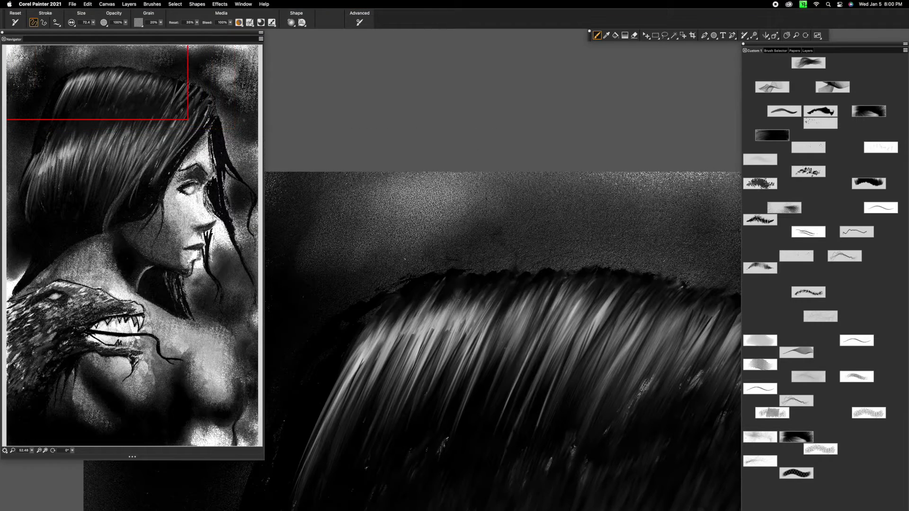
pyautogui.scroll(-5, 503, 321)
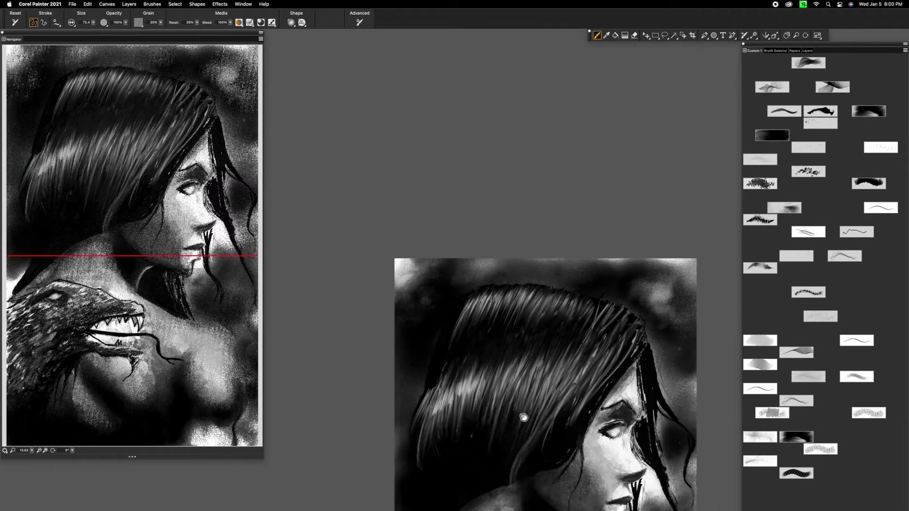
pyautogui.scroll(5, 503, 320)
pyautogui.moveTo(503, 320); pyautogui.dragTo(473, 360)
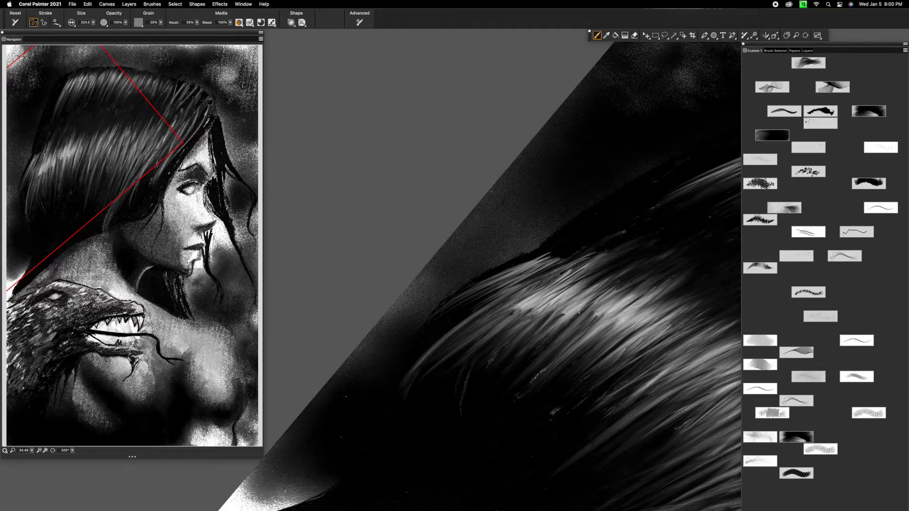
pyautogui.press('super+0')
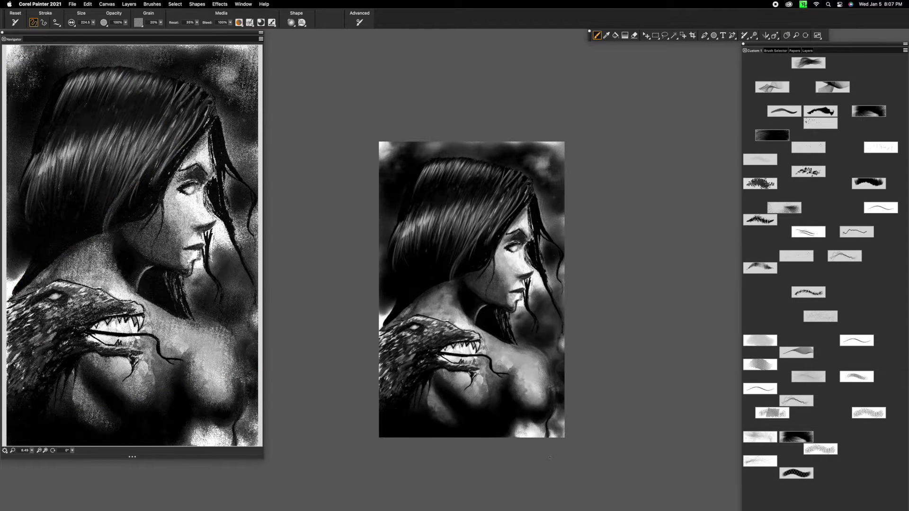
# Step: Try to darken the pale gap between the inner brow and the hair strand in front of the face with the blending brush
pyautogui.scroll(5, 589, 431)
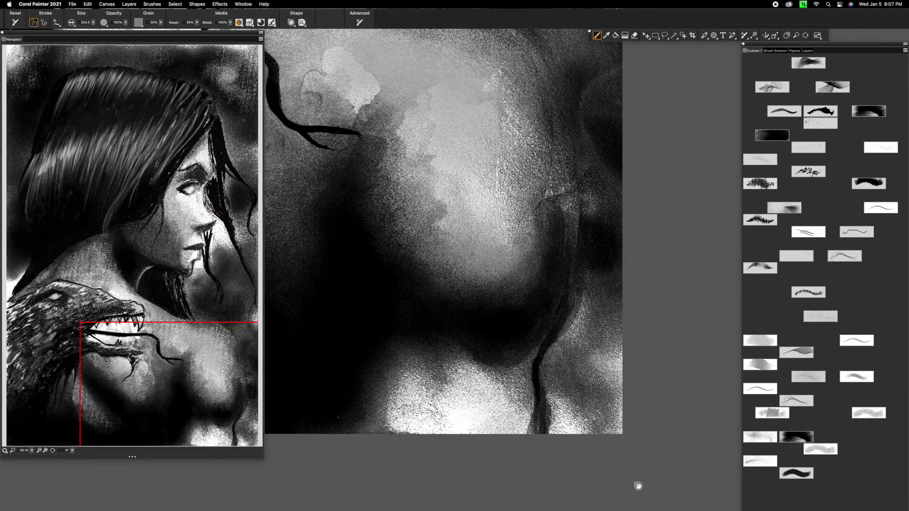
pyautogui.scroll(2, 638, 483)
pyautogui.scroll(10, 632, 305)
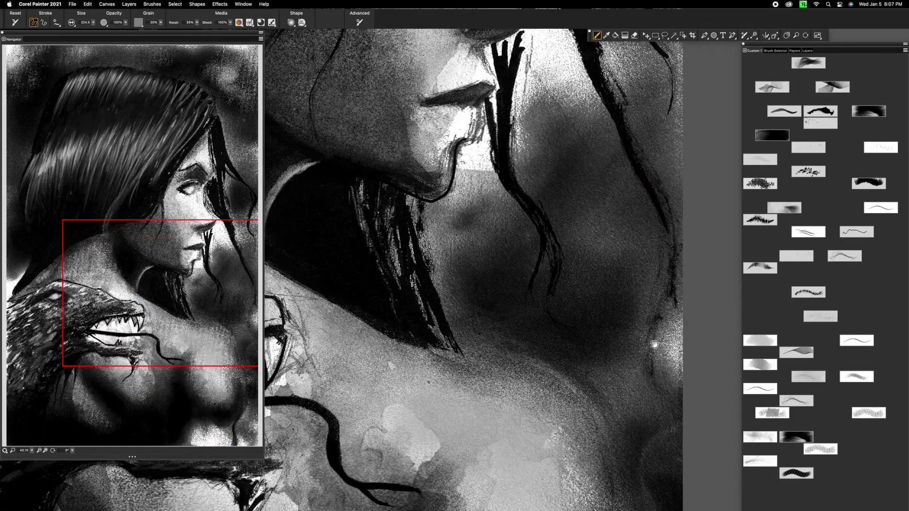
pyautogui.scroll(10, 637, 338)
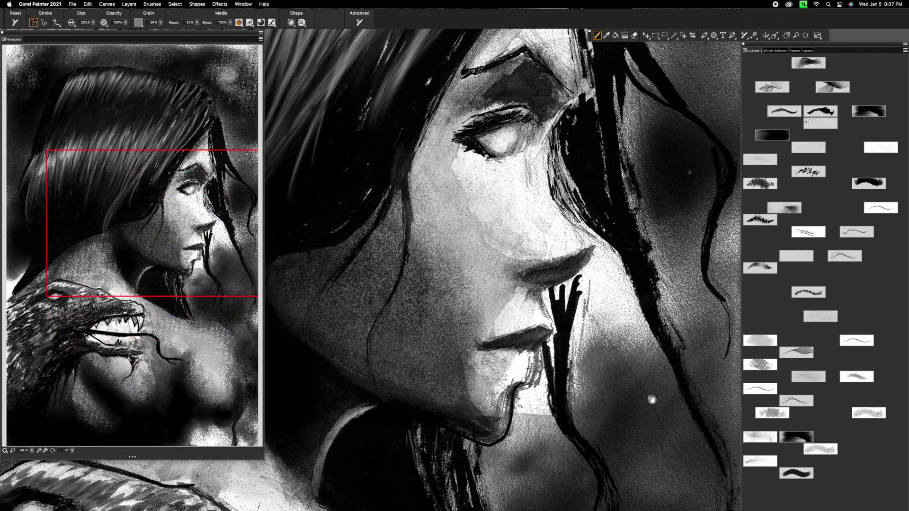
pyautogui.scroll(5, 649, 367)
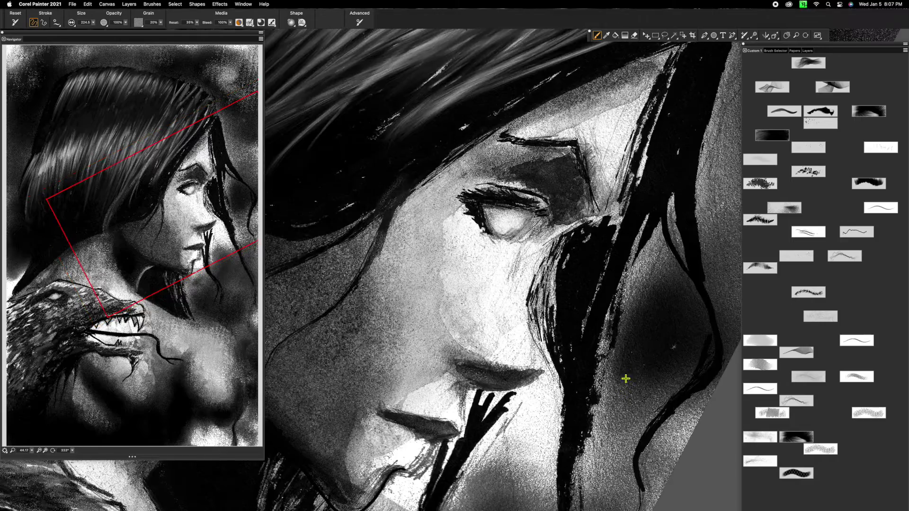
pyautogui.scroll(10, 635, 406)
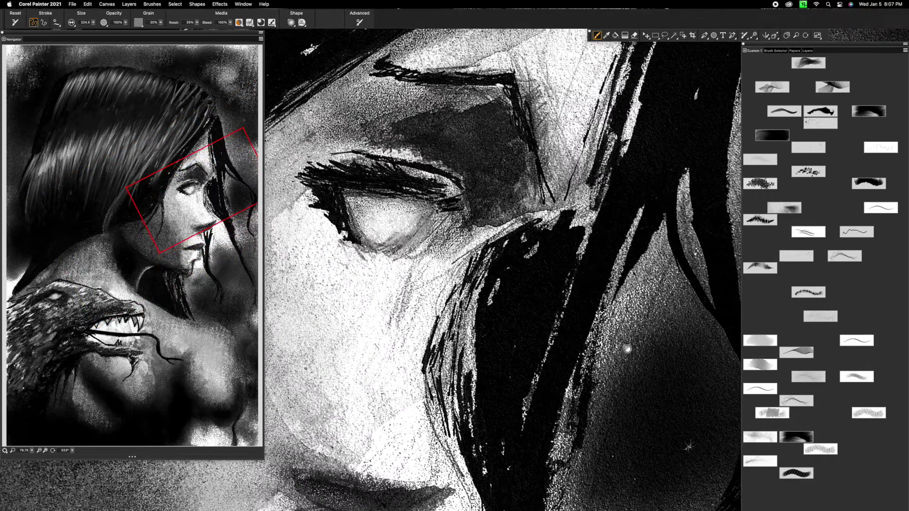
pyautogui.moveTo(570, 240)
pyautogui.mouseDown()
pyautogui.moveTo(551, 228)
pyautogui.moveTo(596, 217)
pyautogui.moveTo(580, 244)
pyautogui.mouseUp()
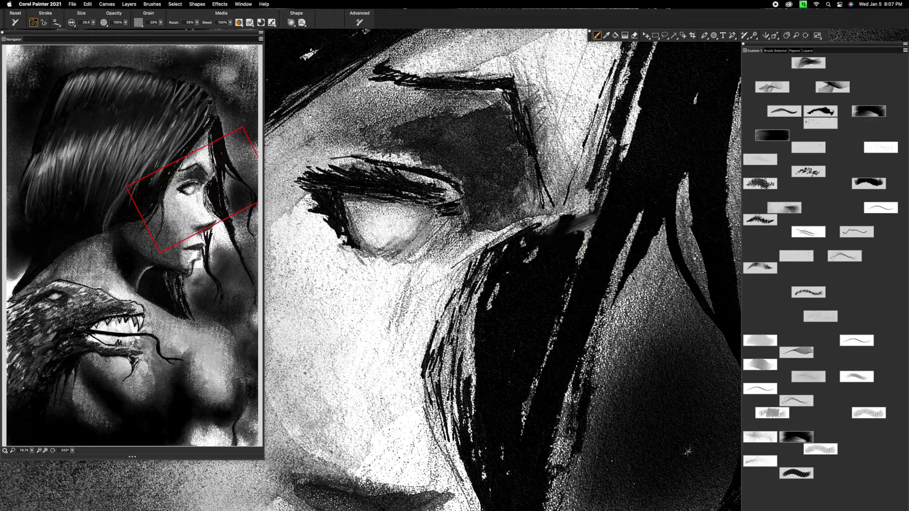
pyautogui.moveTo(573, 234)
pyautogui.mouseDown()
pyautogui.moveTo(594, 213)
pyautogui.moveTo(545, 228)
pyautogui.moveTo(599, 203)
pyautogui.moveTo(488, 232)
pyautogui.moveTo(606, 177)
pyautogui.moveTo(573, 208)
pyautogui.mouseUp()
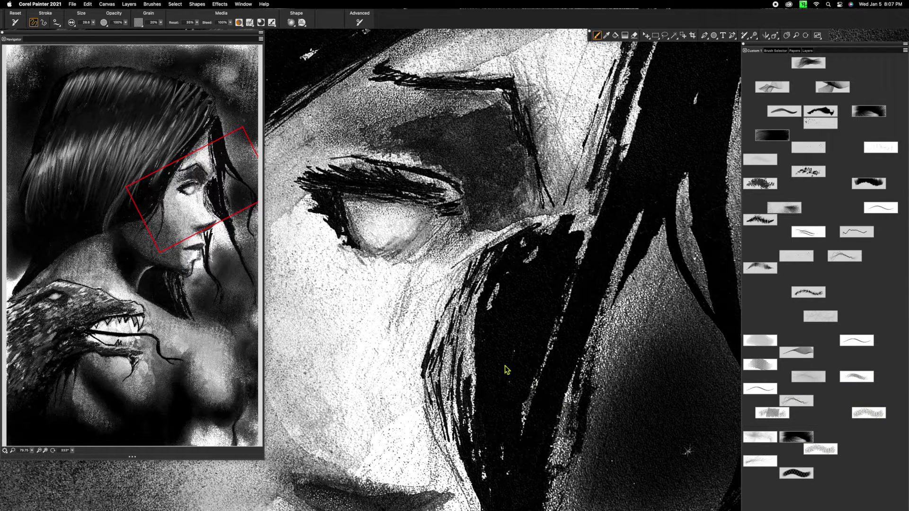
# Step: Switch to a grainy black brush and fill the pale gap and white flecks in the hair patch beside the inner eye
pyautogui.moveTo(331, 339)
pyautogui.mouseDown()
pyautogui.moveTo(384, 316)
pyautogui.moveTo(327, 341)
pyautogui.mouseUp()
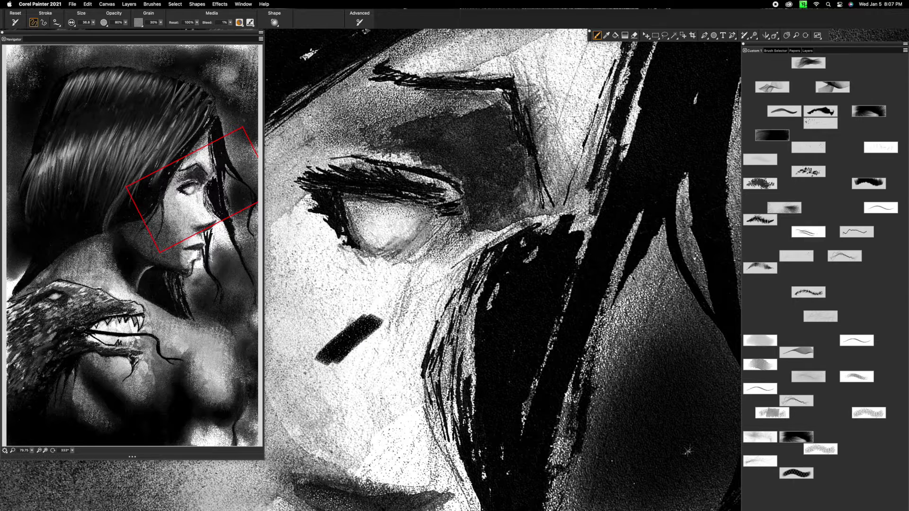
pyautogui.press('super+z')
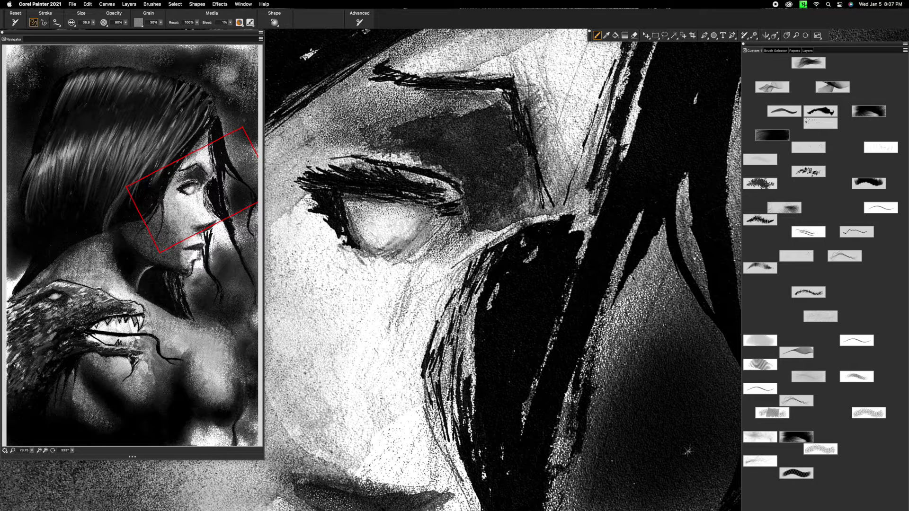
pyautogui.moveTo(547, 220)
pyautogui.mouseDown()
pyautogui.moveTo(495, 243)
pyautogui.moveTo(483, 269)
pyautogui.moveTo(492, 308)
pyautogui.mouseUp()
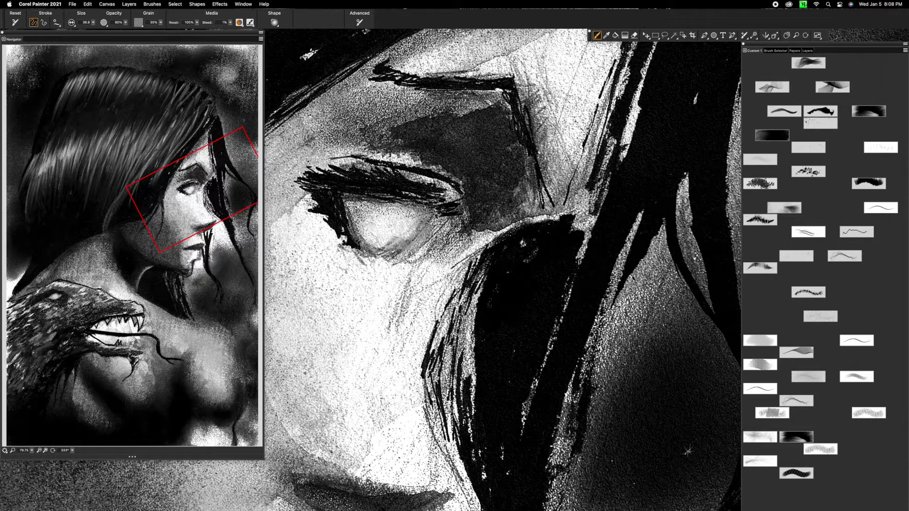
pyautogui.moveTo(559, 217)
pyautogui.mouseDown()
pyautogui.moveTo(521, 225)
pyautogui.moveTo(574, 219)
pyautogui.moveTo(502, 233)
pyautogui.moveTo(490, 248)
pyautogui.mouseUp()
pyautogui.moveTo(566, 209)
pyautogui.mouseDown()
pyautogui.moveTo(597, 232)
pyautogui.moveTo(577, 261)
pyautogui.moveTo(584, 269)
pyautogui.mouseUp()
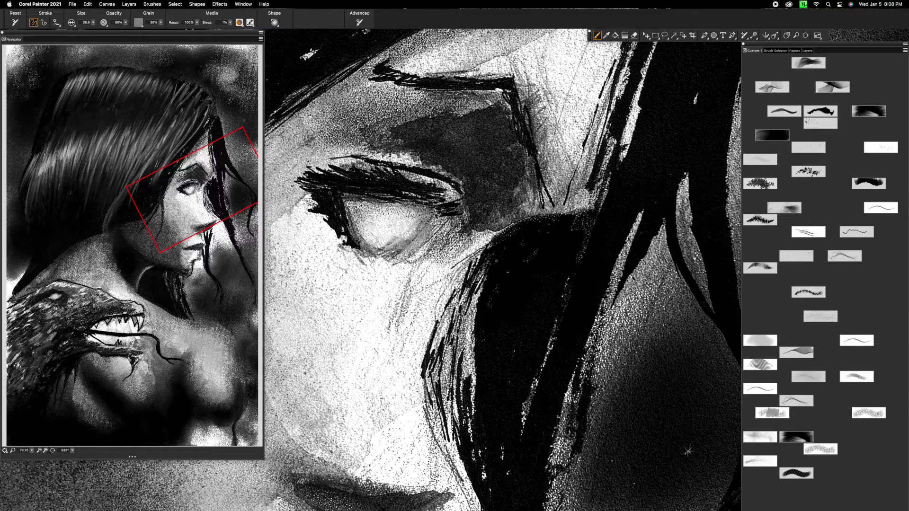
pyautogui.moveTo(480, 258); pyautogui.dragTo(475, 311)
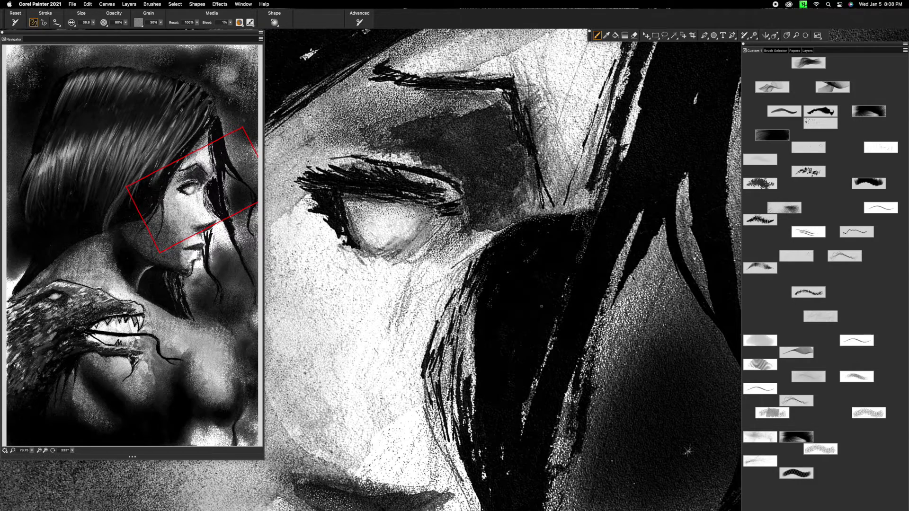
# Step: Paint over the white streaks in the front hair strand from the brow up along the forehead in solid black
pyautogui.moveTo(533, 334)
pyautogui.mouseDown()
pyautogui.moveTo(511, 350)
pyautogui.moveTo(585, 335)
pyautogui.moveTo(563, 378)
pyautogui.moveTo(471, 388)
pyautogui.moveTo(579, 347)
pyautogui.moveTo(609, 301)
pyautogui.moveTo(582, 317)
pyautogui.moveTo(649, 275)
pyautogui.moveTo(619, 271)
pyautogui.moveTo(629, 263)
pyautogui.moveTo(595, 283)
pyautogui.moveTo(691, 235)
pyautogui.moveTo(617, 264)
pyautogui.moveTo(681, 231)
pyautogui.moveTo(538, 295)
pyautogui.moveTo(508, 288)
pyautogui.moveTo(473, 306)
pyautogui.moveTo(461, 296)
pyautogui.moveTo(491, 300)
pyautogui.mouseUp()
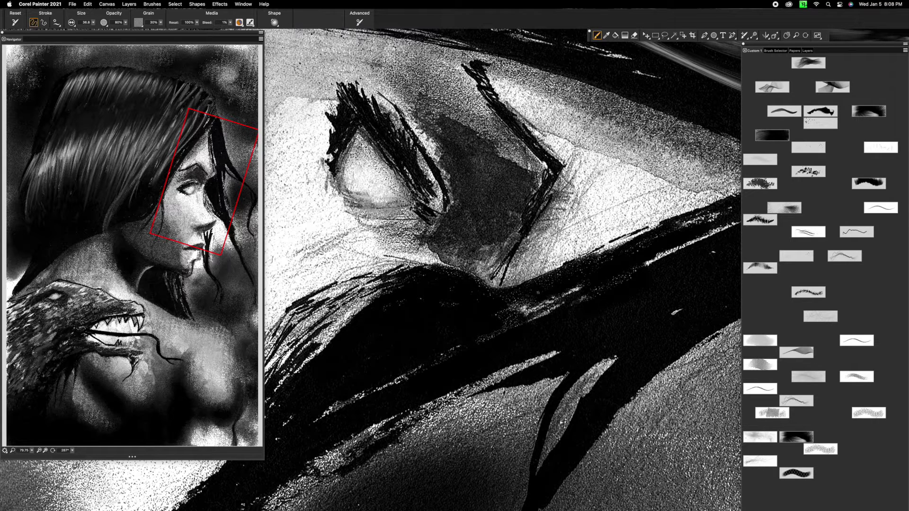
pyautogui.moveTo(550, 286); pyautogui.dragTo(536, 313)
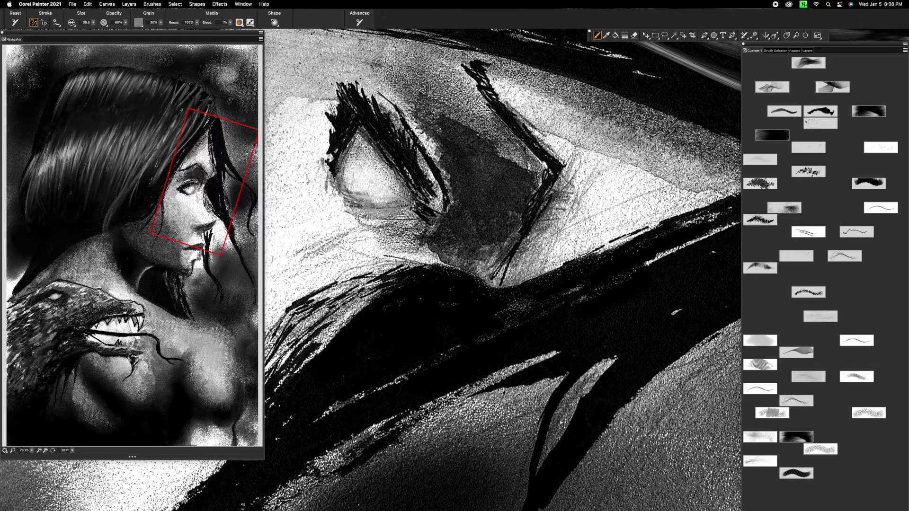
pyautogui.scroll(-5, 552, 380)
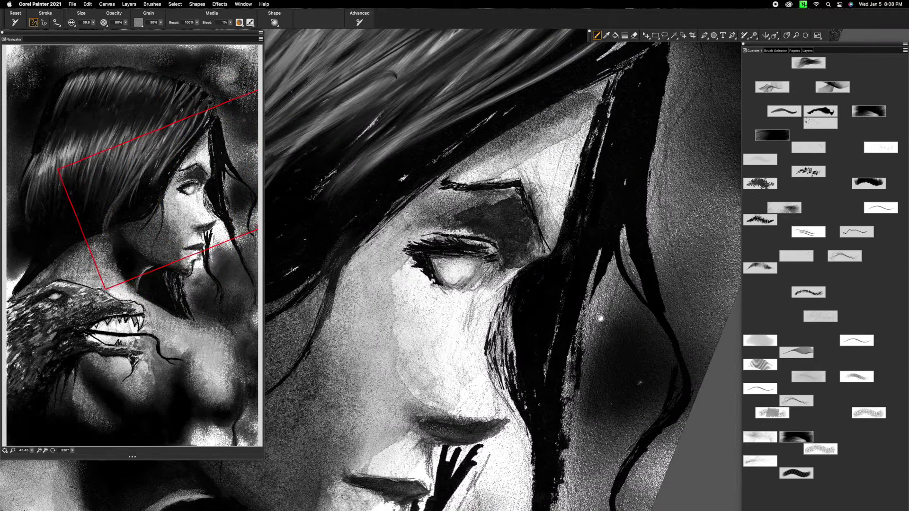
pyautogui.moveTo(600, 318); pyautogui.dragTo(635, 297)
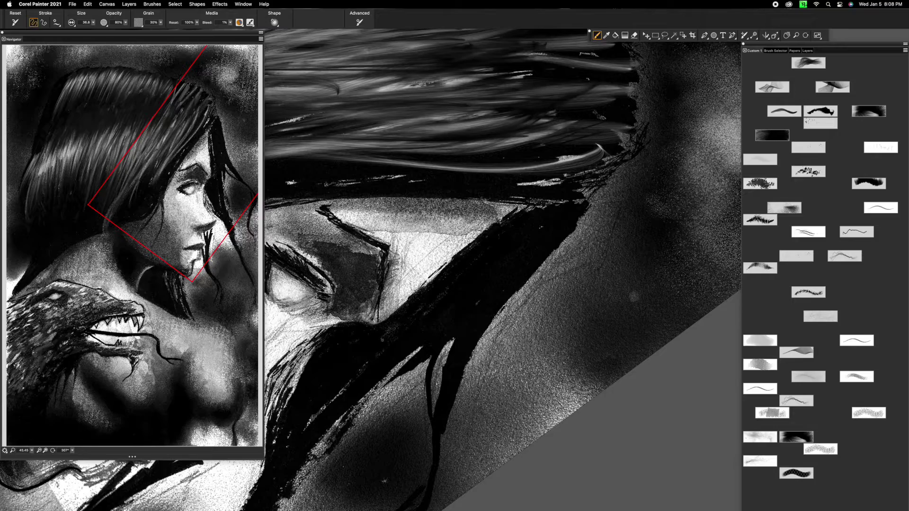
pyautogui.click(374, 351)
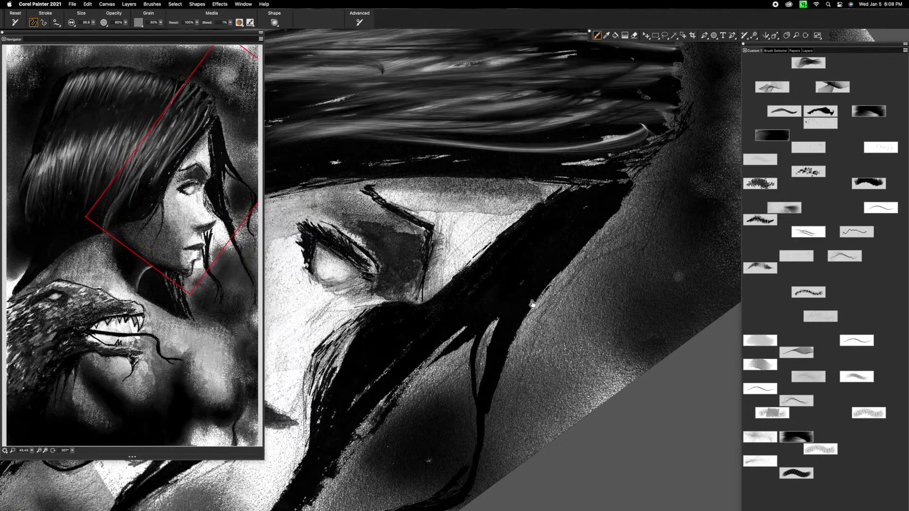
# Step: Fill the remaining white flecks where the front hair strand meets the dark patch beside the eye, and smooth its upper edge
pyautogui.scroll(6, 516, 318)
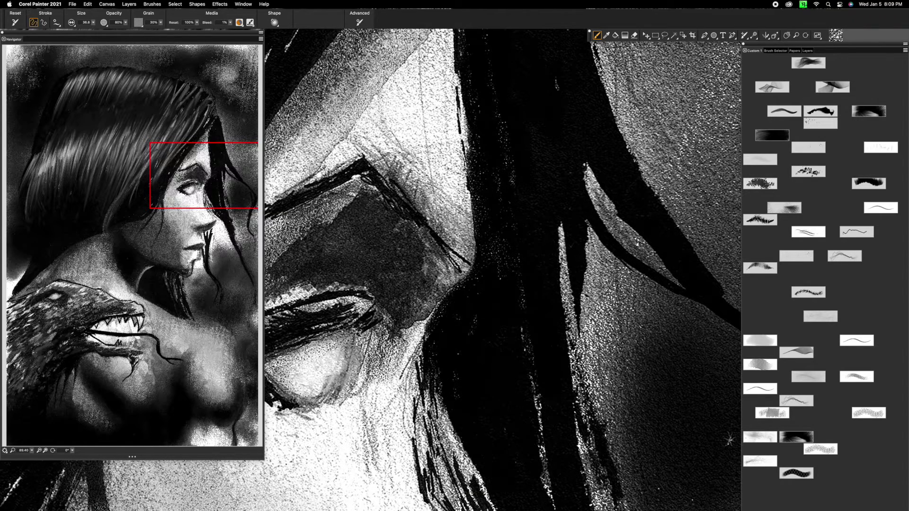
pyautogui.moveTo(455, 319); pyautogui.dragTo(424, 388)
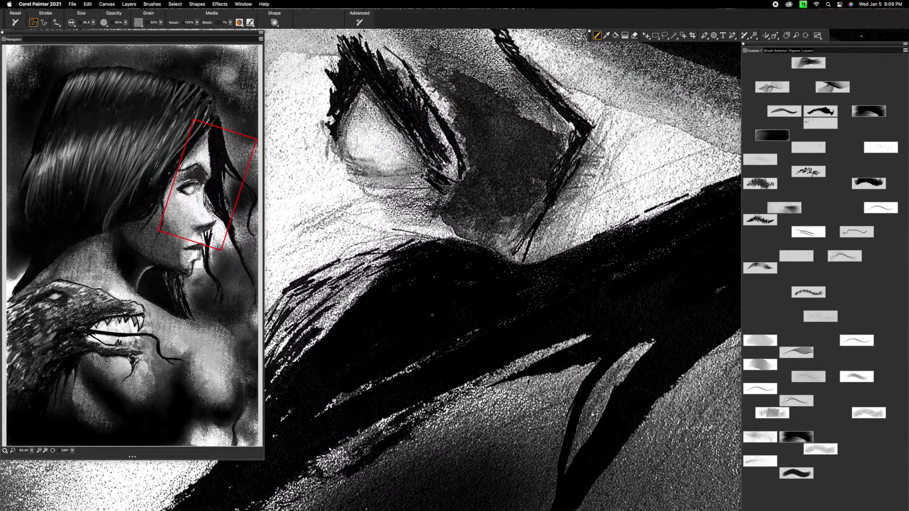
pyautogui.moveTo(432, 329)
pyautogui.mouseDown()
pyautogui.moveTo(507, 319)
pyautogui.moveTo(498, 334)
pyautogui.moveTo(539, 348)
pyautogui.moveTo(549, 341)
pyautogui.moveTo(508, 270)
pyautogui.mouseUp()
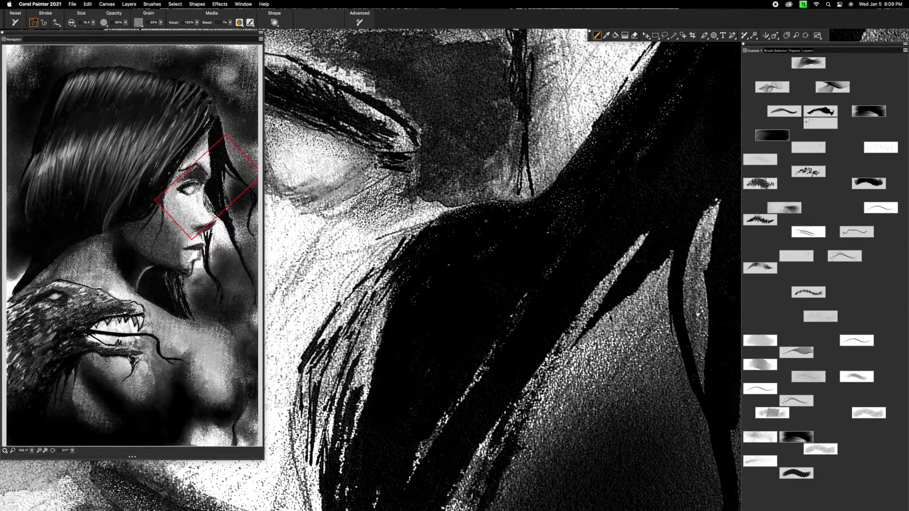
# Step: Turn off the inversion of the Cold Press Watercolor paper texture used for the brush grain
pyautogui.moveTo(420, 228); pyautogui.dragTo(437, 220)
pyautogui.scroll(-5, 529, 293)
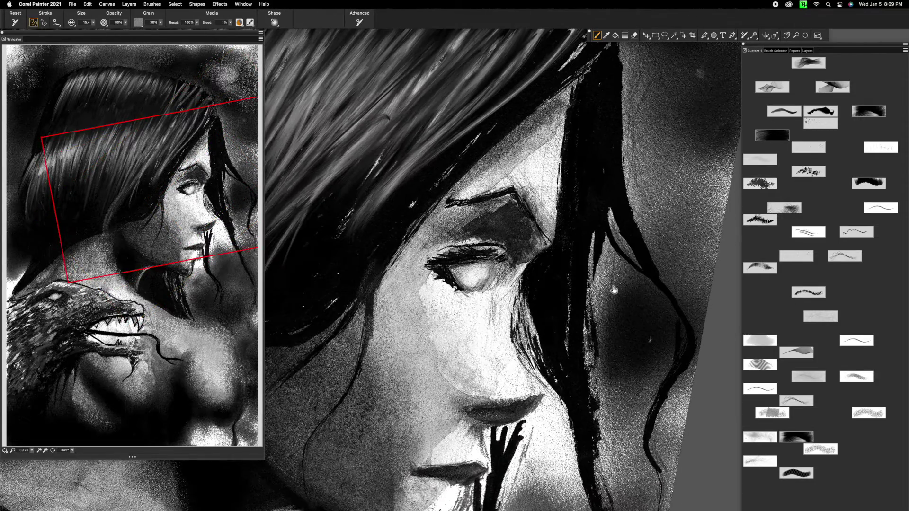
pyautogui.scroll(-2, 614, 290)
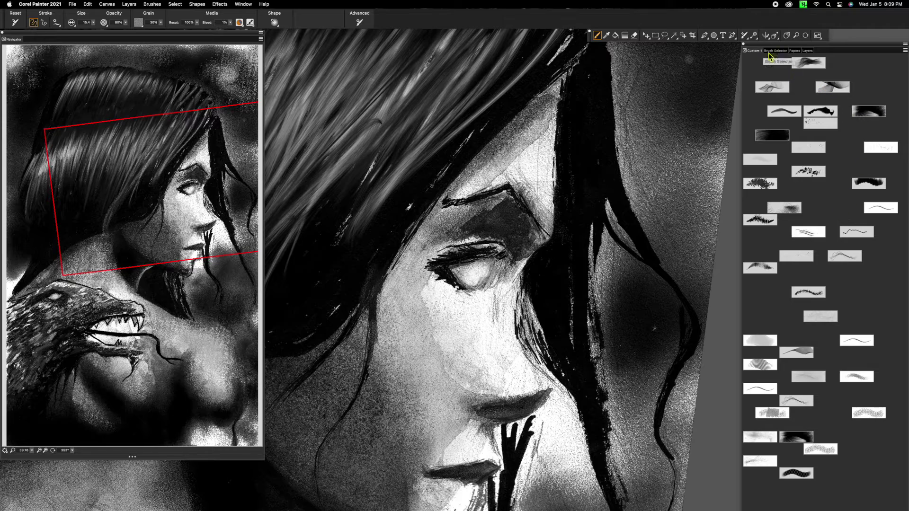
pyautogui.click(781, 51)
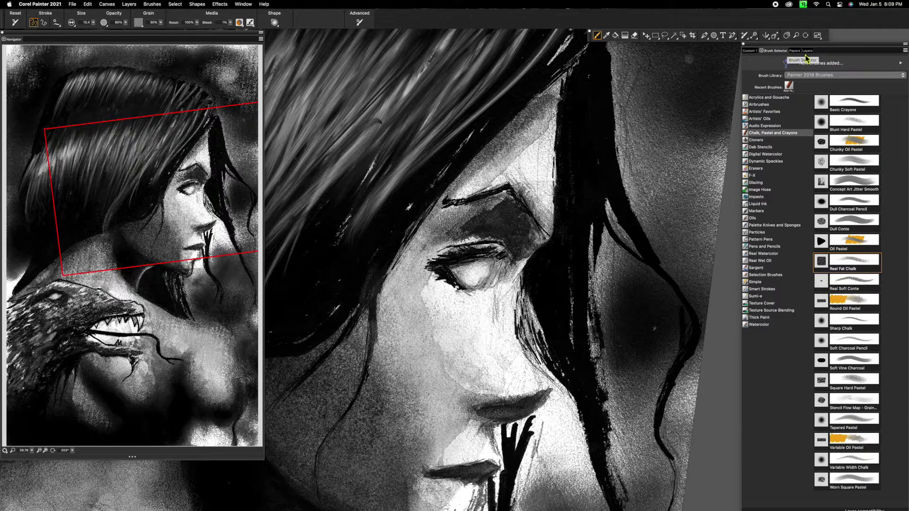
pyautogui.click(795, 51)
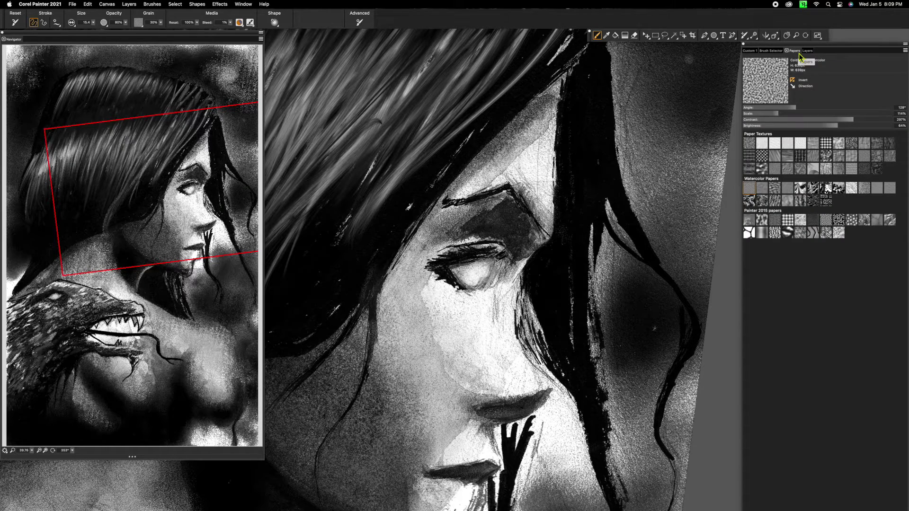
pyautogui.click(798, 84)
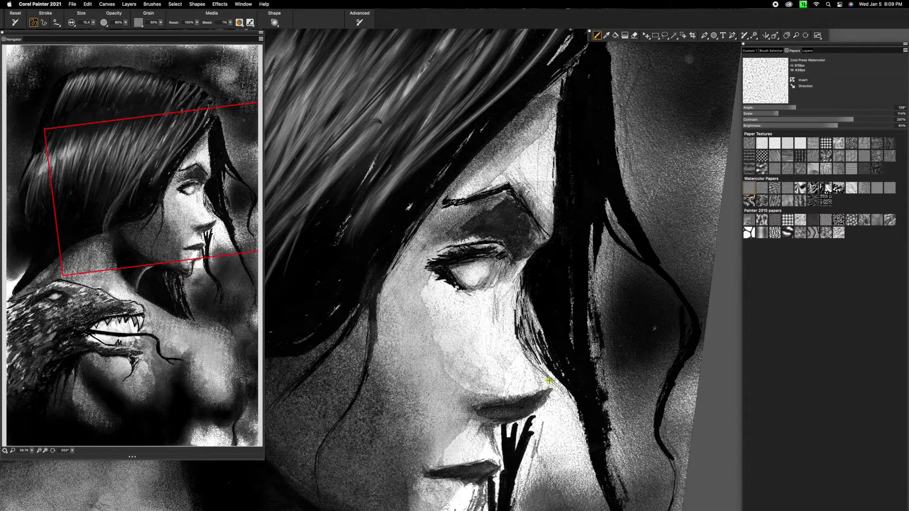
# Step: Enlarge the brush to about 26 and paint black over the white streaks in the front hair strand beside the forehead
pyautogui.scroll(5, 550, 384)
pyautogui.scroll(5, 550, 455)
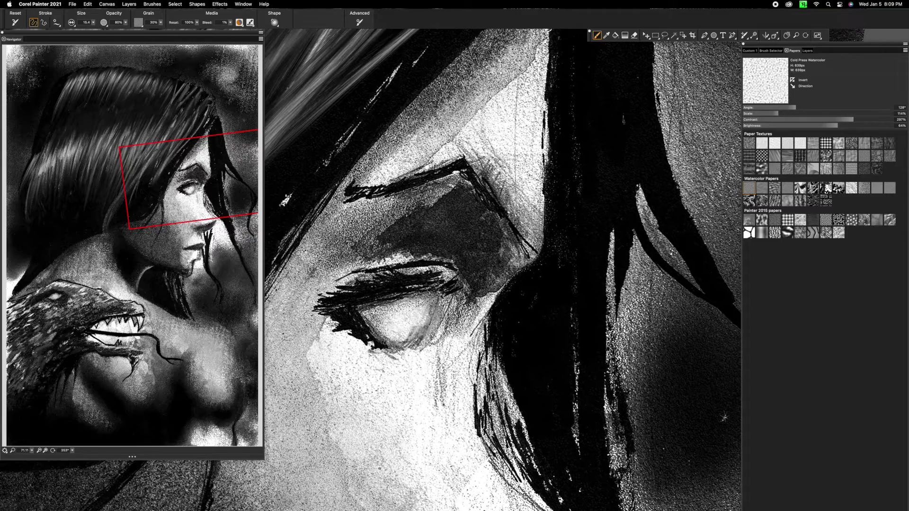
pyautogui.press(']')
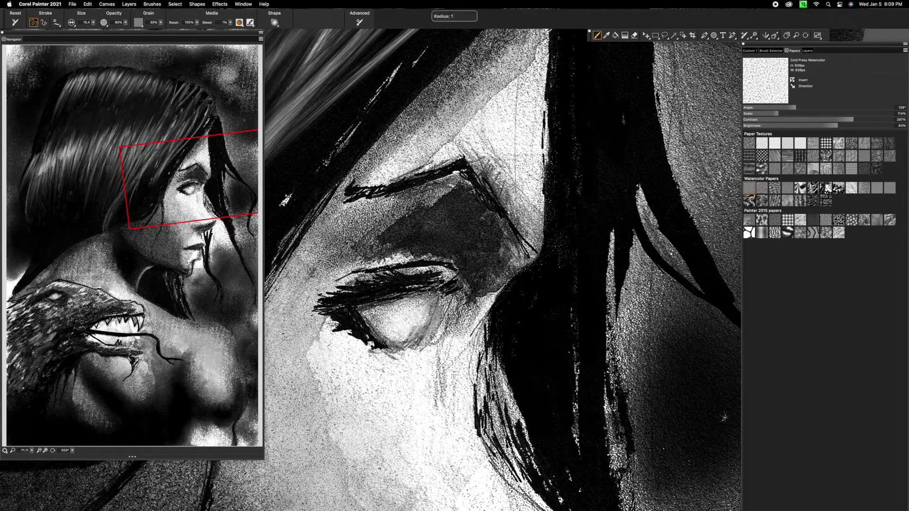
pyautogui.moveTo(608, 396)
pyautogui.mouseDown()
pyautogui.moveTo(526, 404)
pyautogui.moveTo(589, 317)
pyautogui.mouseUp()
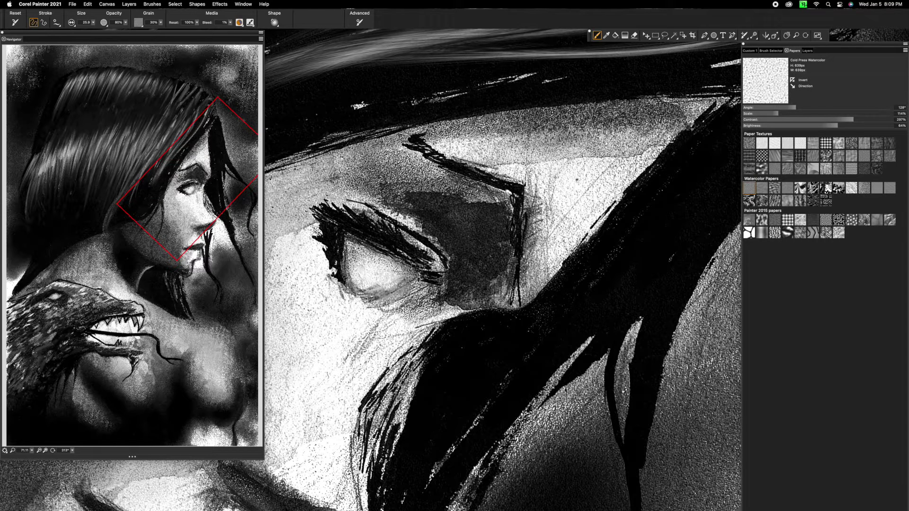
pyautogui.moveTo(660, 255); pyautogui.dragTo(603, 462)
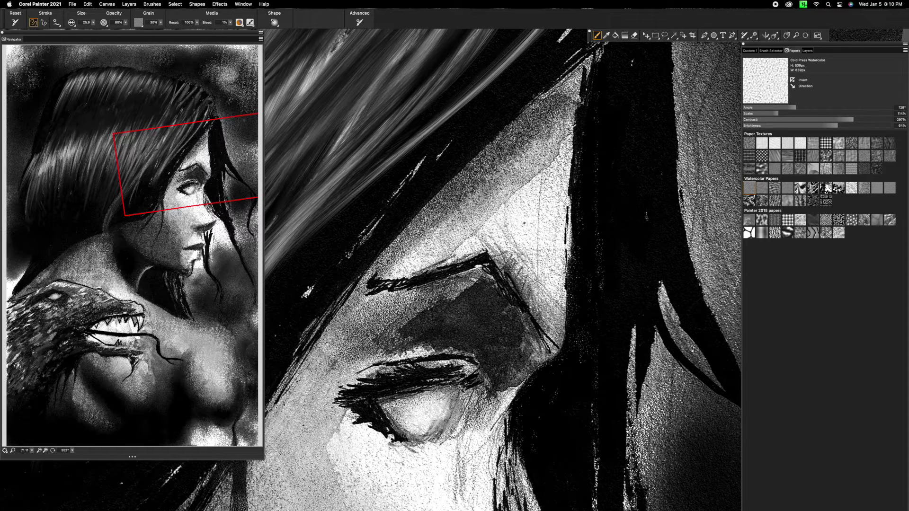
# Step: Shade the edge between the dark eye shadow and the hair patch beside the inner eye with black grain
pyautogui.scroll(5, 567, 332)
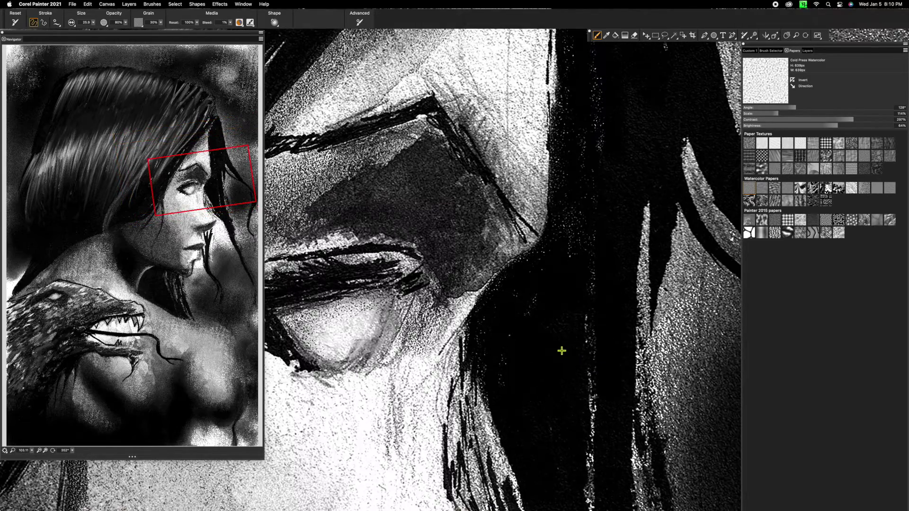
pyautogui.moveTo(562, 351); pyautogui.dragTo(559, 350)
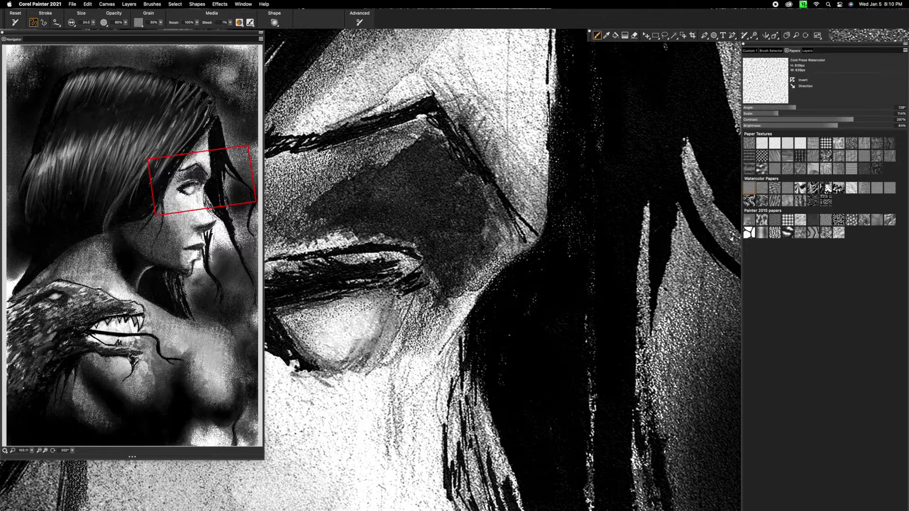
pyautogui.moveTo(487, 332); pyautogui.dragTo(525, 290)
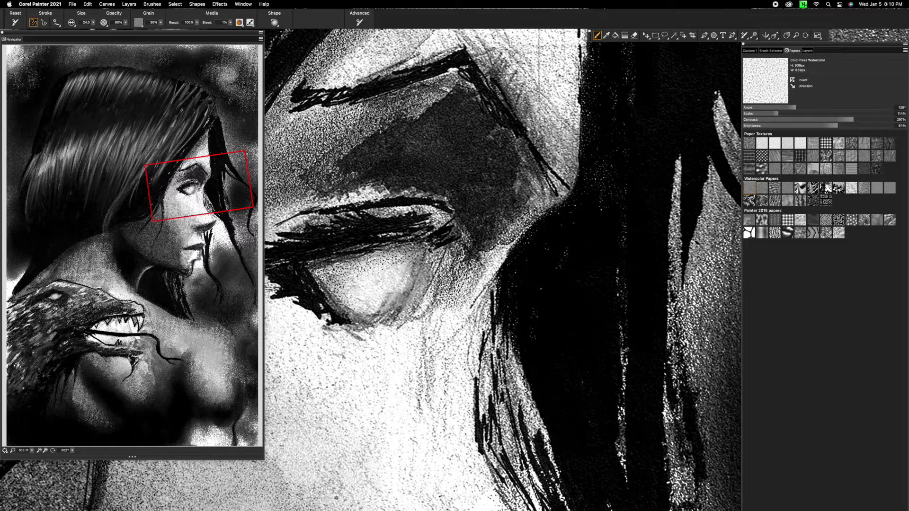
pyautogui.moveTo(429, 355); pyautogui.dragTo(476, 379)
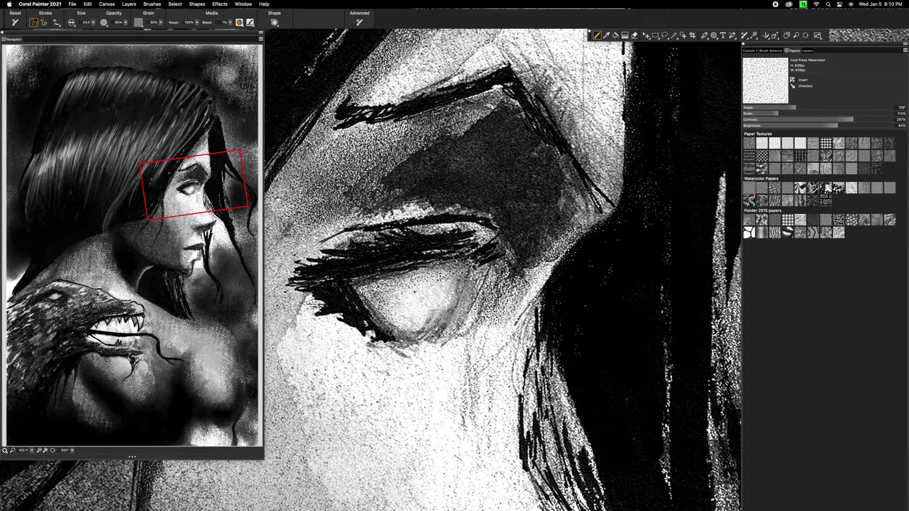
pyautogui.moveTo(632, 224); pyautogui.dragTo(570, 290)
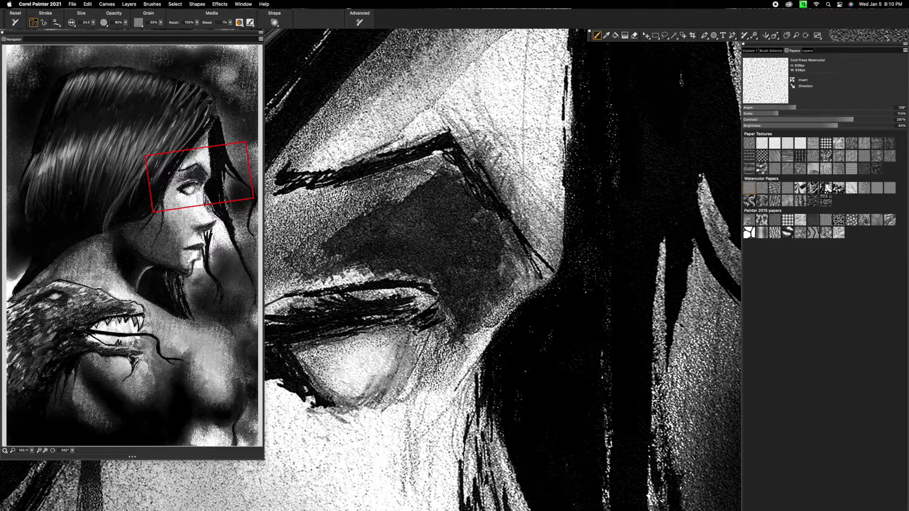
pyautogui.moveTo(435, 209); pyautogui.dragTo(506, 275)
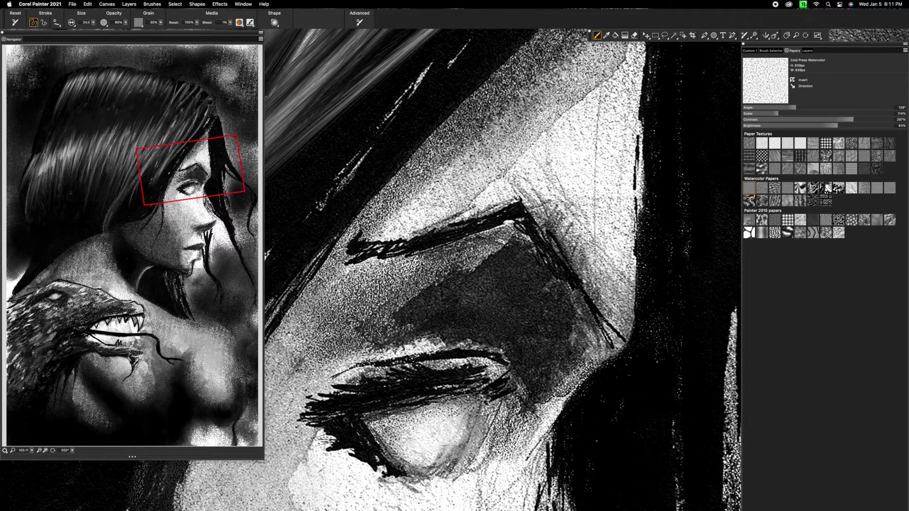
pyautogui.moveTo(548, 335)
pyautogui.mouseDown()
pyautogui.moveTo(570, 334)
pyautogui.moveTo(562, 335)
pyautogui.mouseUp()
pyautogui.moveTo(426, 315)
pyautogui.mouseDown()
pyautogui.moveTo(432, 322)
pyautogui.moveTo(449, 308)
pyautogui.mouseUp()
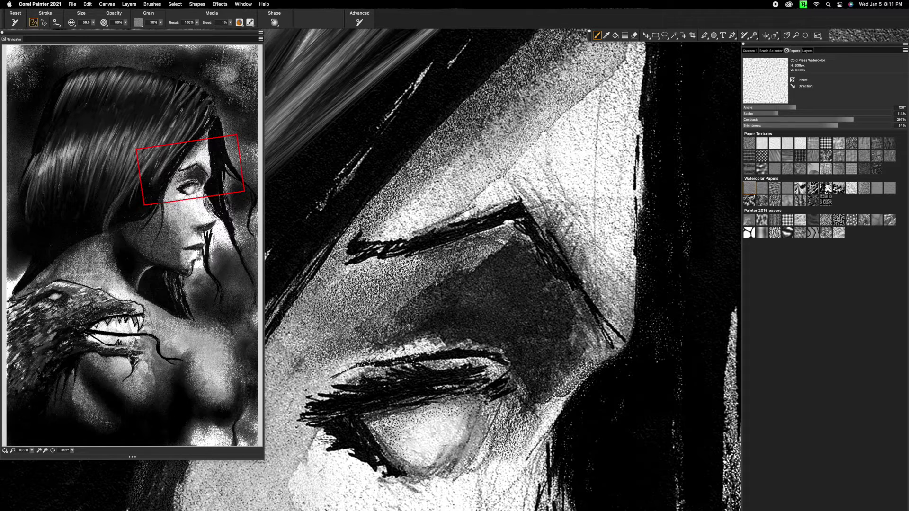
pyautogui.scroll(5, 529, 328)
pyautogui.hscroll(5, 529, 329)
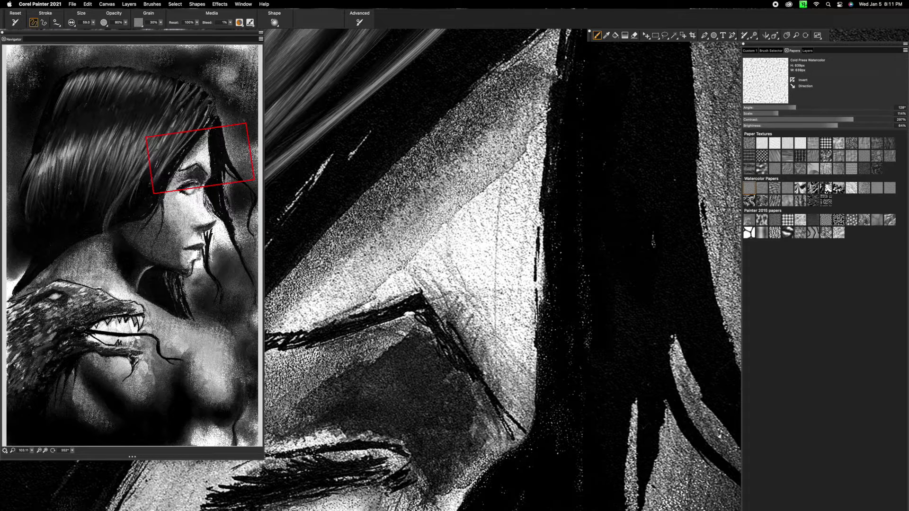
# Step: Turn the inversion of the Cold Press Watercolor paper back on and reduce the brush size to about 35
pyautogui.scroll(-5, 512, 397)
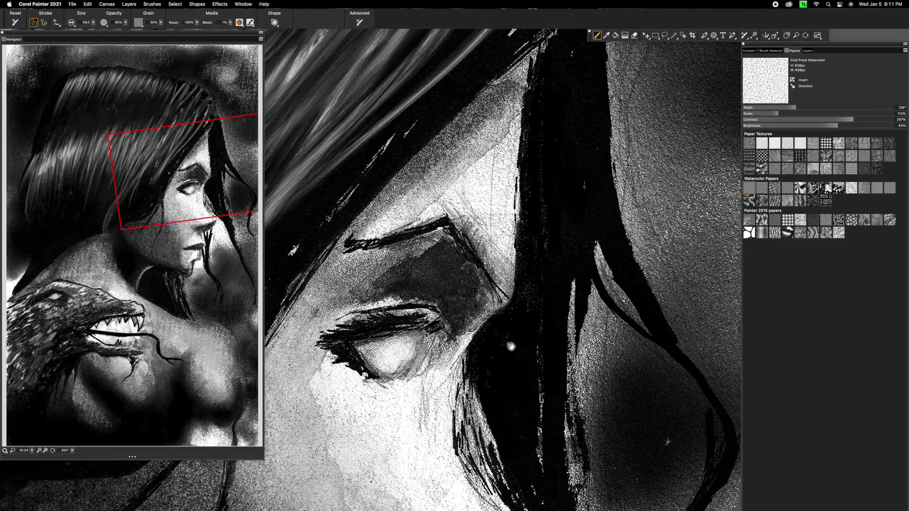
pyautogui.scroll(-5, 519, 362)
pyautogui.scroll(-2, 614, 334)
pyautogui.moveTo(615, 334); pyautogui.dragTo(492, 414)
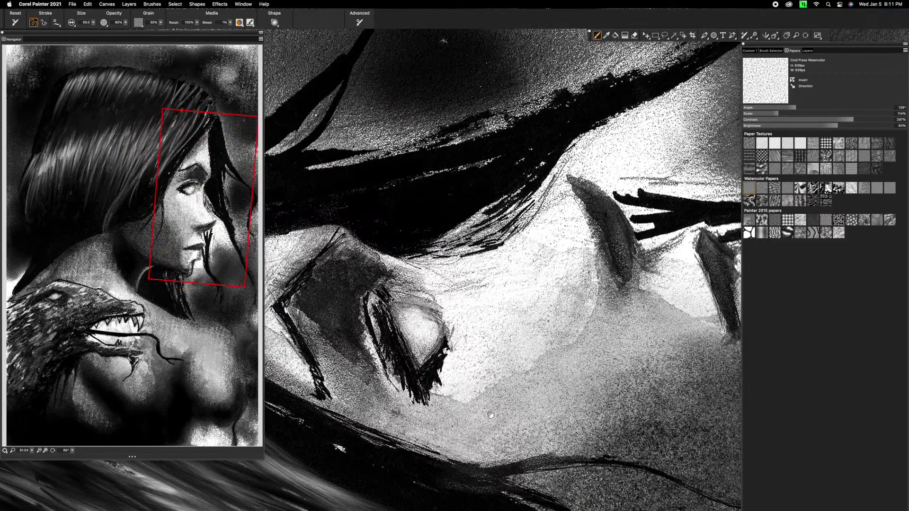
pyautogui.scroll(3, 492, 414)
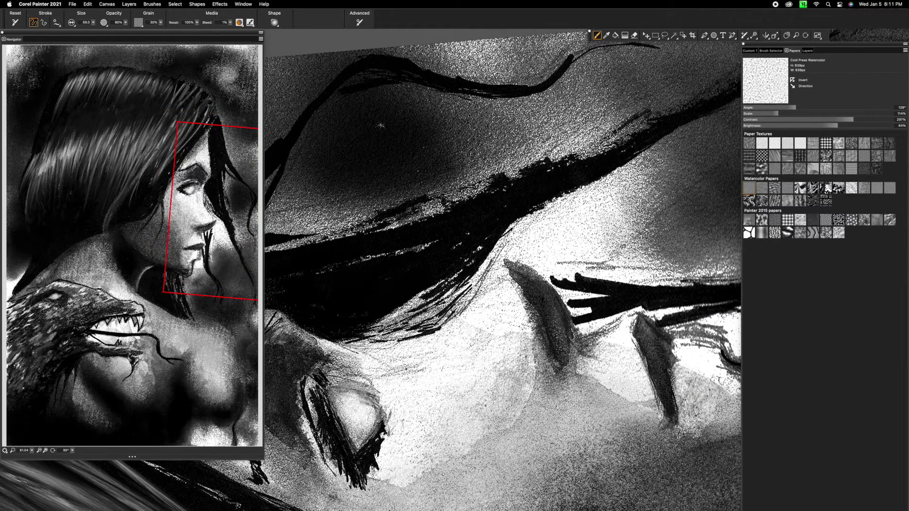
pyautogui.moveTo(595, 391); pyautogui.dragTo(433, 263)
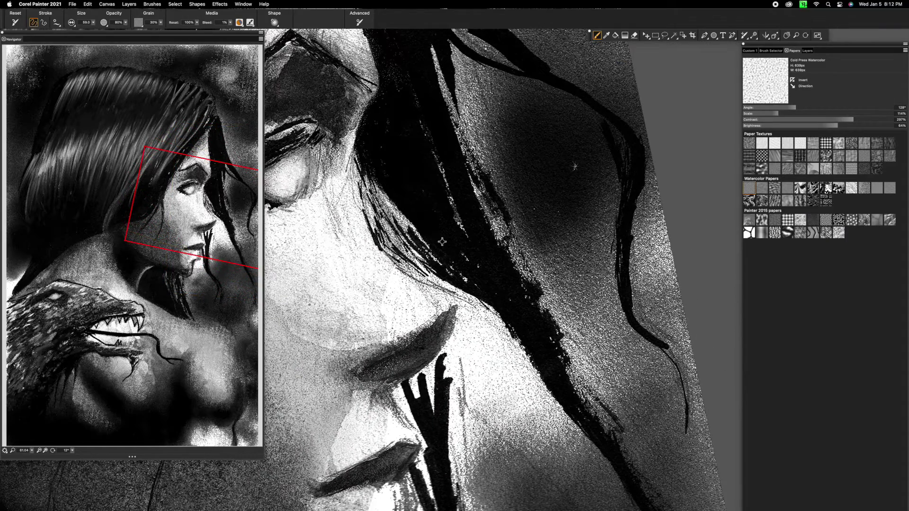
pyautogui.click(799, 81)
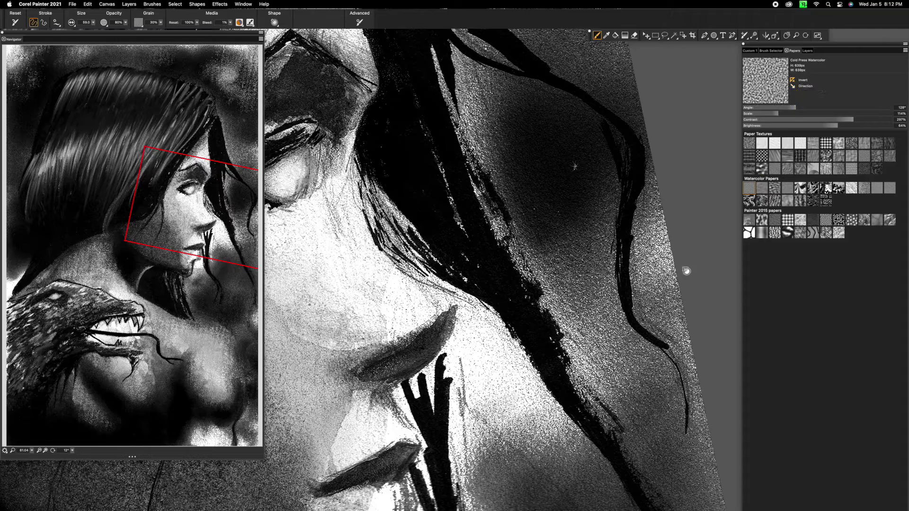
pyautogui.moveTo(537, 419); pyautogui.dragTo(476, 342)
pyautogui.press('[')
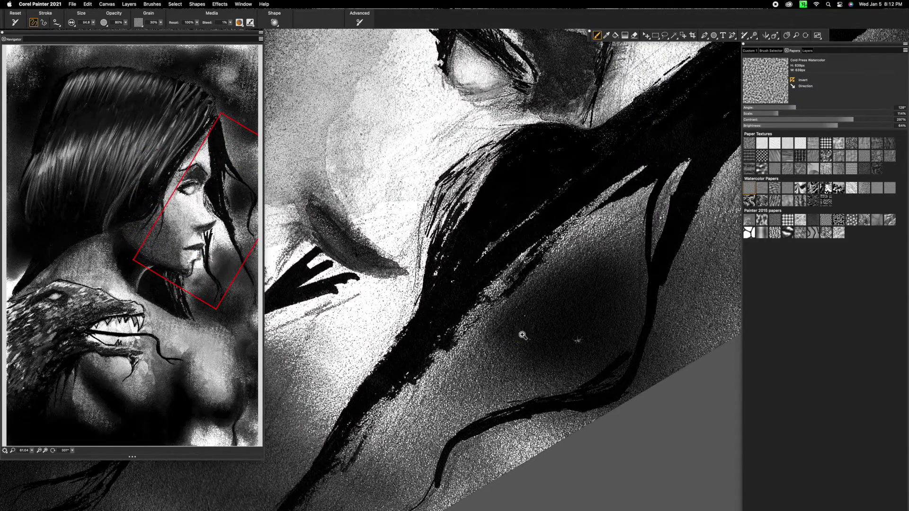
# Step: Paint black strokes over the white gaps between the loose hair strands beside the nose bridge, following their curve
pyautogui.scroll(1, 544, 312)
pyautogui.scroll(5, 569, 298)
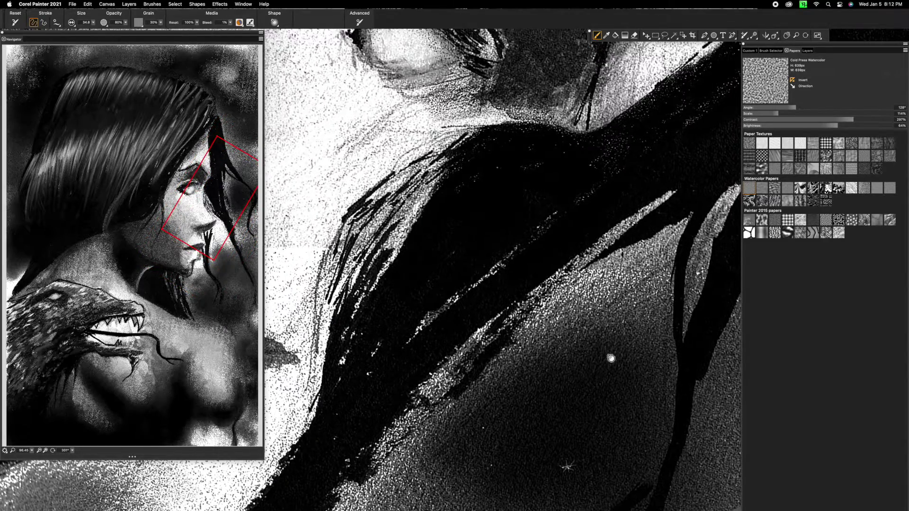
pyautogui.moveTo(589, 429); pyautogui.dragTo(585, 491)
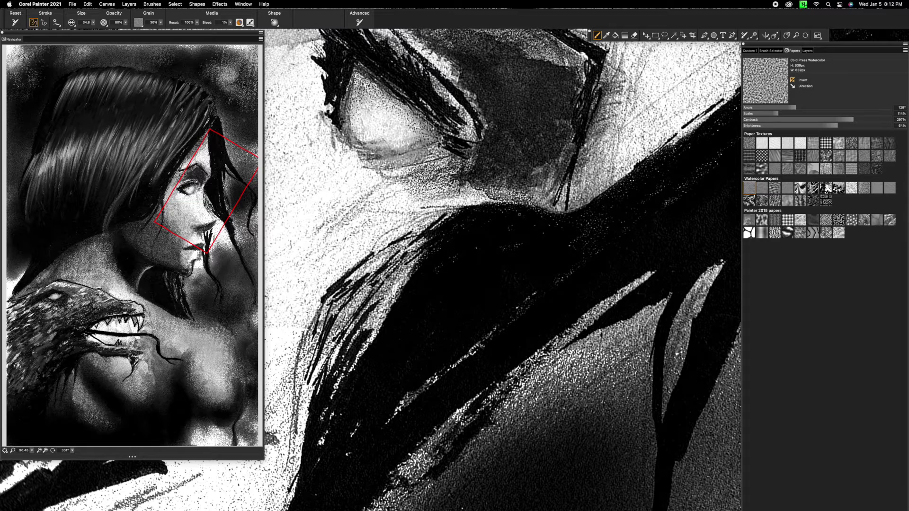
pyautogui.moveTo(457, 210)
pyautogui.mouseDown()
pyautogui.moveTo(431, 229)
pyautogui.moveTo(421, 255)
pyautogui.moveTo(380, 286)
pyautogui.moveTo(308, 403)
pyautogui.mouseUp()
pyautogui.moveTo(372, 284); pyautogui.dragTo(323, 378)
pyautogui.moveTo(382, 264); pyautogui.dragTo(338, 333)
pyautogui.moveTo(371, 284); pyautogui.dragTo(332, 385)
pyautogui.moveTo(340, 320); pyautogui.dragTo(326, 352)
pyautogui.moveTo(349, 288); pyautogui.dragTo(319, 371)
pyautogui.moveTo(327, 408); pyautogui.dragTo(319, 445)
pyautogui.moveTo(356, 297); pyautogui.dragTo(340, 320)
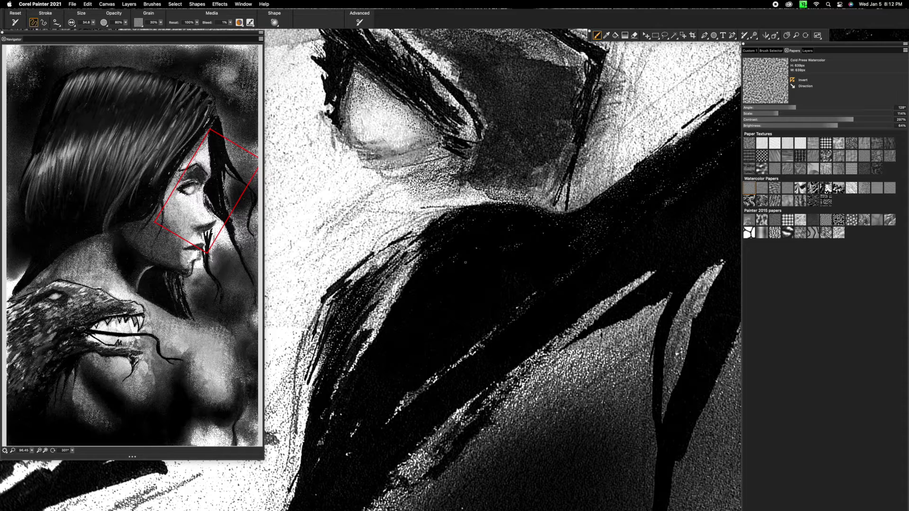
# Step: Reduce the brush to about 21 and darken the gaps along the upper edge of those loose strands below the eye
pyautogui.moveTo(459, 249)
pyautogui.mouseDown()
pyautogui.moveTo(469, 239)
pyautogui.moveTo(413, 236)
pyautogui.moveTo(379, 267)
pyautogui.mouseUp()
pyautogui.moveTo(419, 233)
pyautogui.mouseDown()
pyautogui.moveTo(369, 298)
pyautogui.moveTo(377, 272)
pyautogui.moveTo(362, 282)
pyautogui.mouseUp()
pyautogui.moveTo(387, 251); pyautogui.dragTo(349, 288)
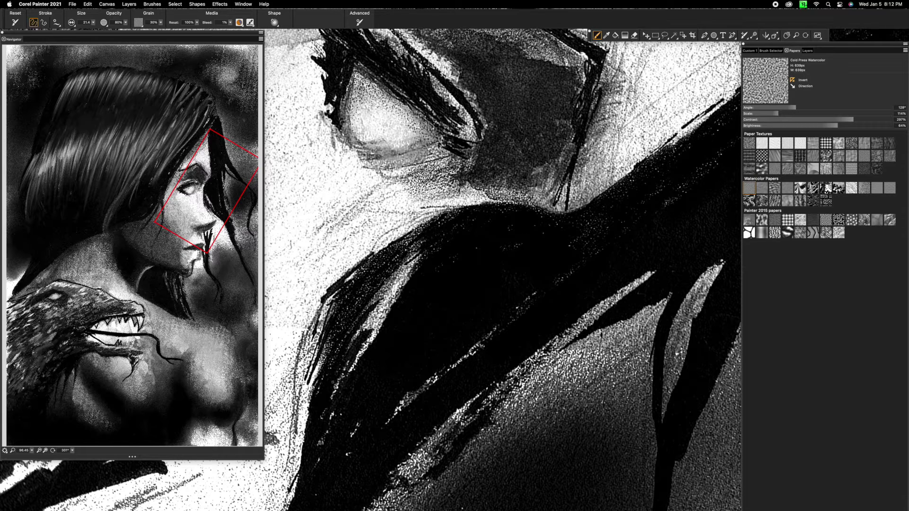
# Step: Switch to the saved smooth-stroke brush, try a few strokes on the dark front hair, and undo them
pyautogui.click(753, 50)
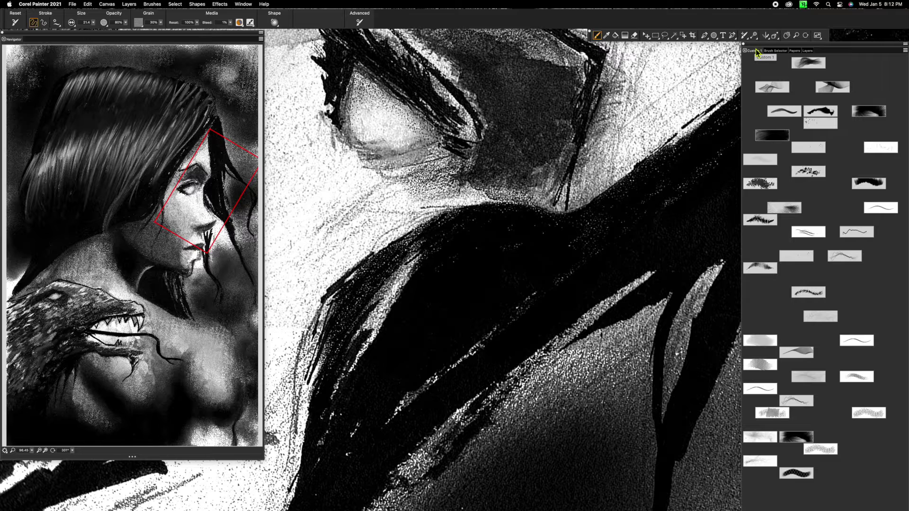
pyautogui.click(794, 108)
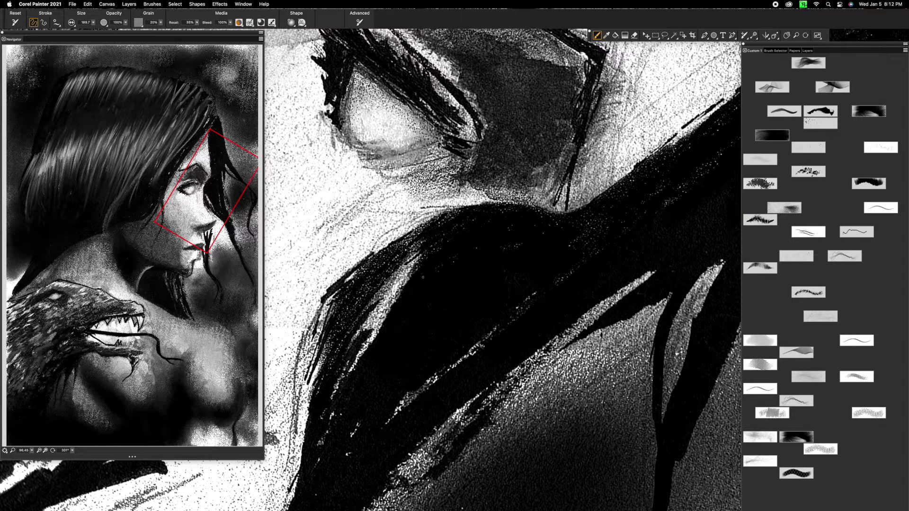
pyautogui.moveTo(557, 233); pyautogui.dragTo(383, 388)
pyautogui.press('super+z')
pyautogui.moveTo(550, 393); pyautogui.dragTo(634, 503)
pyautogui.moveTo(571, 318)
pyautogui.mouseDown()
pyautogui.moveTo(579, 349)
pyautogui.moveTo(511, 377)
pyautogui.moveTo(508, 390)
pyautogui.mouseUp()
pyautogui.scroll(-5, 568, 318)
pyautogui.moveTo(421, 147)
pyautogui.mouseDown()
pyautogui.moveTo(397, 264)
pyautogui.moveTo(443, 466)
pyautogui.mouseUp()
pyautogui.moveTo(491, 368)
pyautogui.mouseDown()
pyautogui.moveTo(493, 331)
pyautogui.moveTo(520, 377)
pyautogui.mouseUp()
pyautogui.press('super+z')
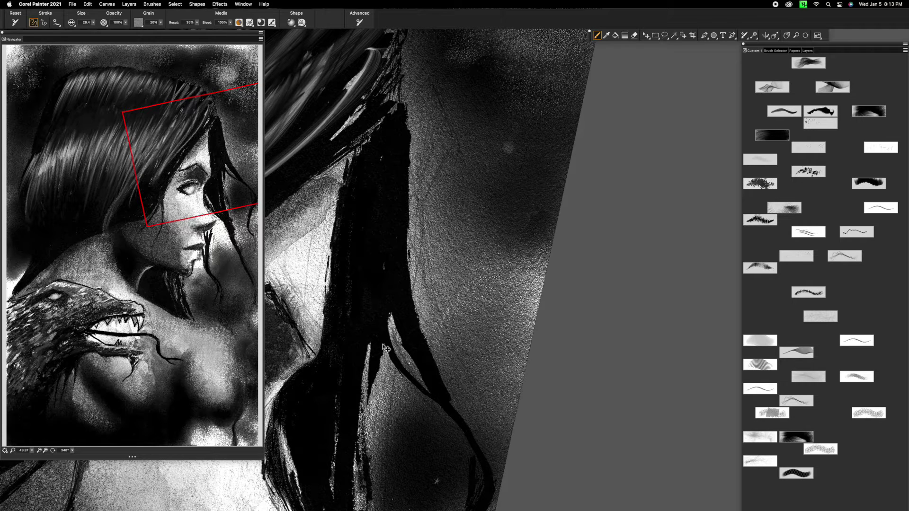
# Step: Set the paint color to white and try a thin highlight along the outer edge of the front hair strand
pyautogui.press('super+1')
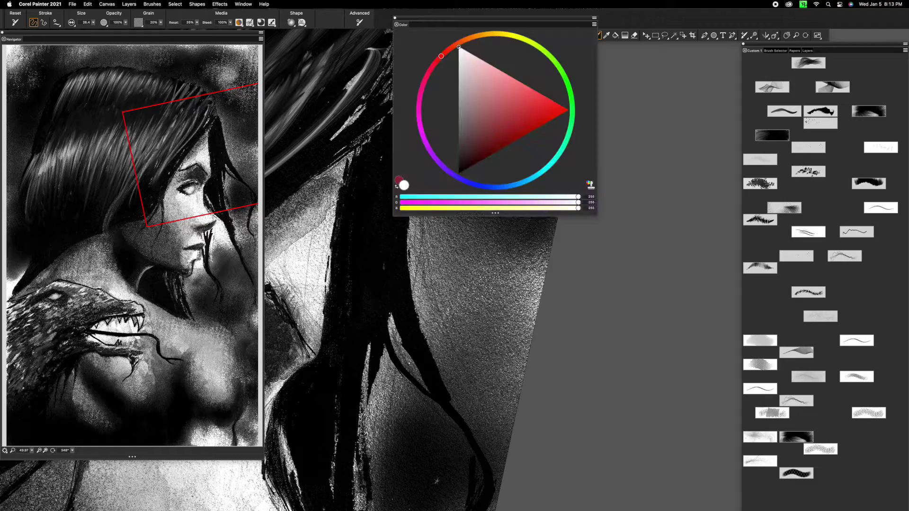
pyautogui.press('super+1')
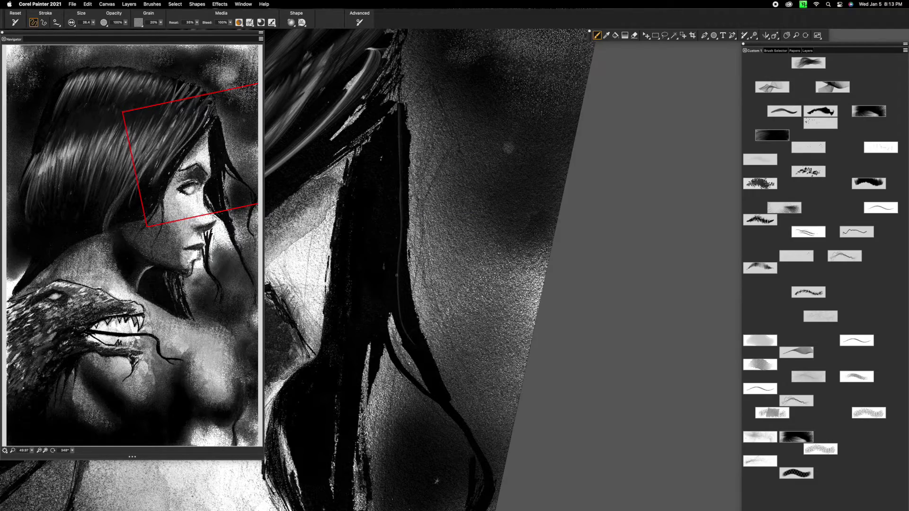
pyautogui.scroll(3, 527, 369)
pyautogui.scroll(2, 528, 369)
pyautogui.press(']')
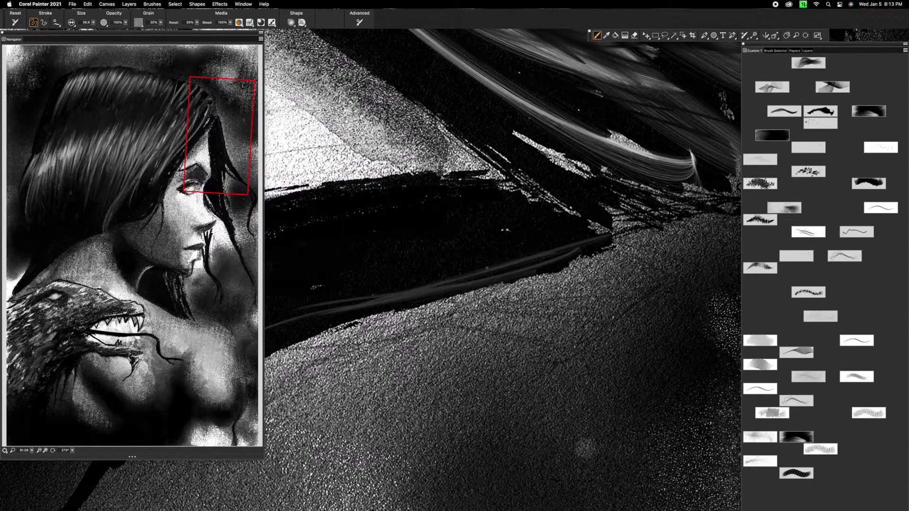
pyautogui.scroll(-4, 527, 370)
# Step: Enlarge the brush to about 204 and paint a broader soft highlight along the outer edge of the front hair strand
pyautogui.press(']')
pyautogui.press(']')
pyautogui.press(']')
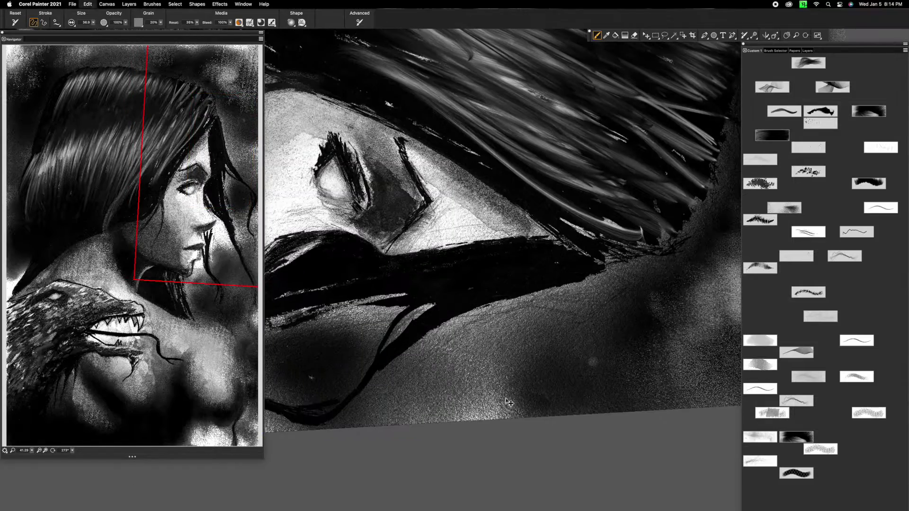
pyautogui.press(']')
pyautogui.press(']')
pyautogui.press(']')
pyautogui.press(']')
pyautogui.press(']')
pyautogui.press(']')
pyautogui.scroll(2, 564, 327)
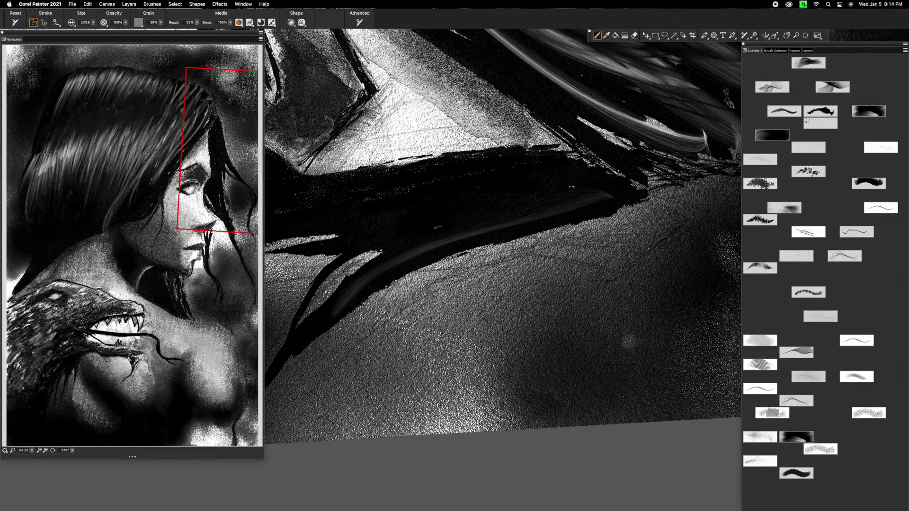
# Step: Redo the outer-edge highlight on the front hair strand as several thin, soft gray strands
pyautogui.moveTo(423, 257); pyautogui.dragTo(574, 206)
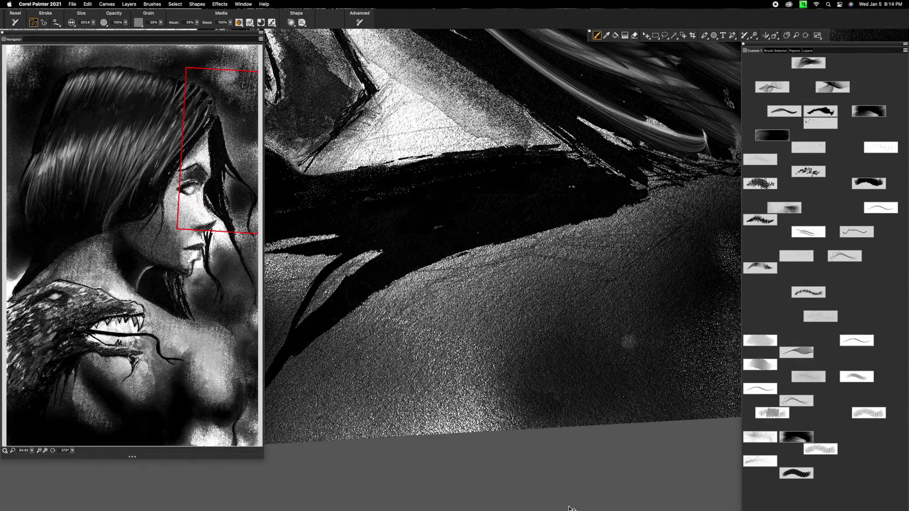
pyautogui.moveTo(322, 334); pyautogui.dragTo(587, 201)
pyautogui.moveTo(393, 265); pyautogui.dragTo(549, 220)
pyautogui.moveTo(331, 343); pyautogui.dragTo(531, 232)
pyautogui.moveTo(616, 360); pyautogui.dragTo(501, 252)
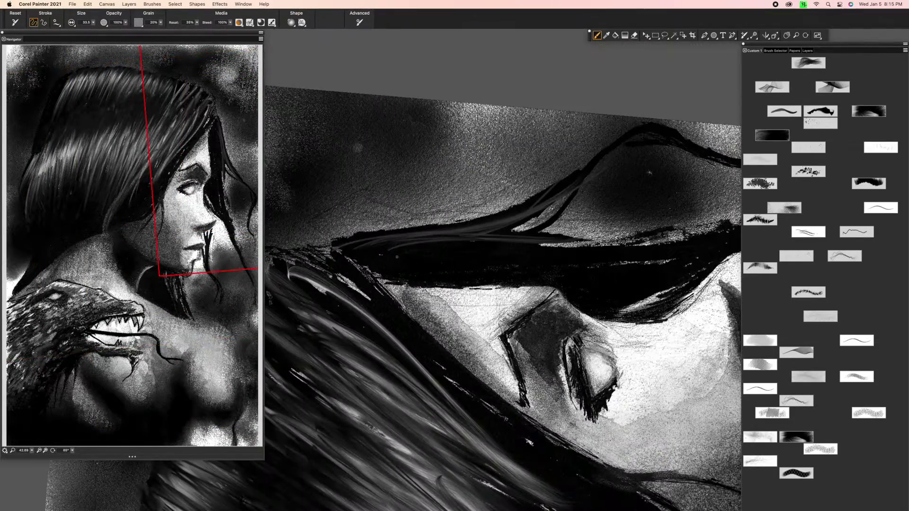
# Step: Paint fine gray highlight strands along the front hair strand, starting at its root near the parting
pyautogui.scroll(5, 467, 310)
pyautogui.moveTo(343, 239); pyautogui.dragTo(643, 200)
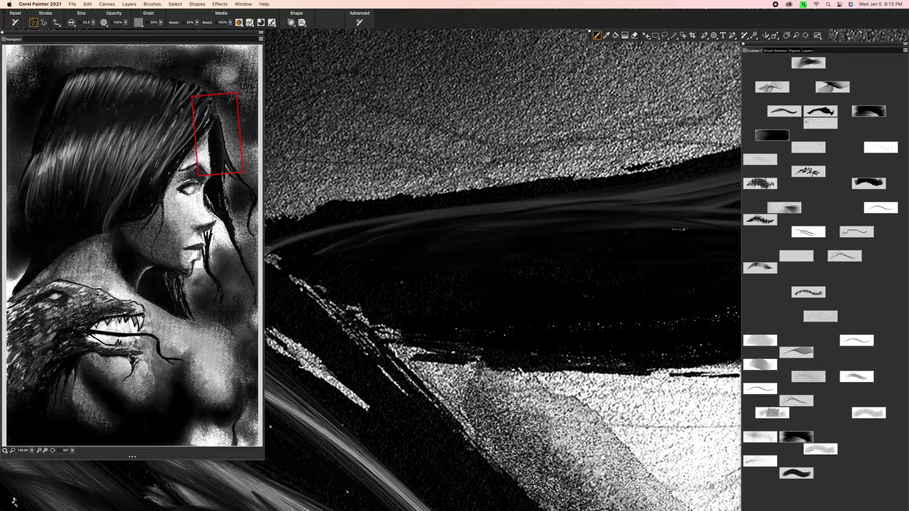
pyautogui.moveTo(375, 251); pyautogui.dragTo(436, 292)
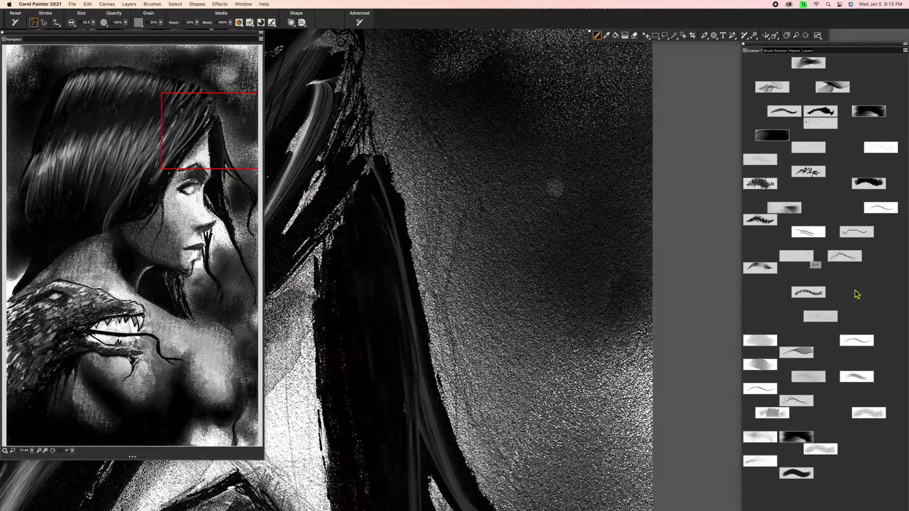
# Step: Switch to a smaller grainy brush and display the paper texture settings
pyautogui.click(656, 402)
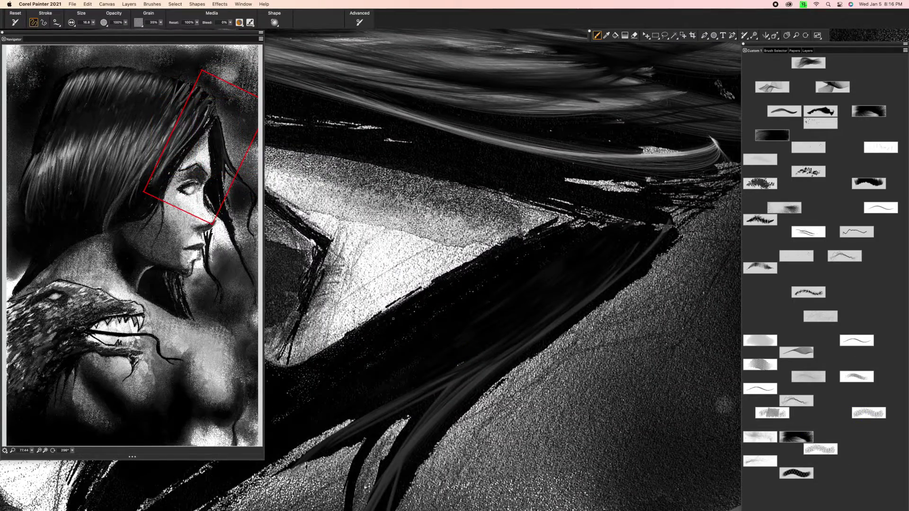
pyautogui.scroll(-3, 502, 270)
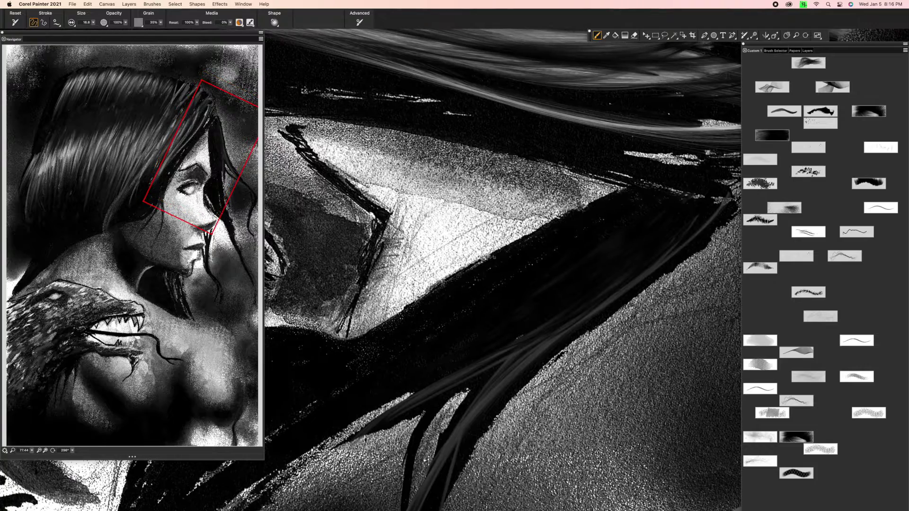
pyautogui.hscroll(-5, 407, 370)
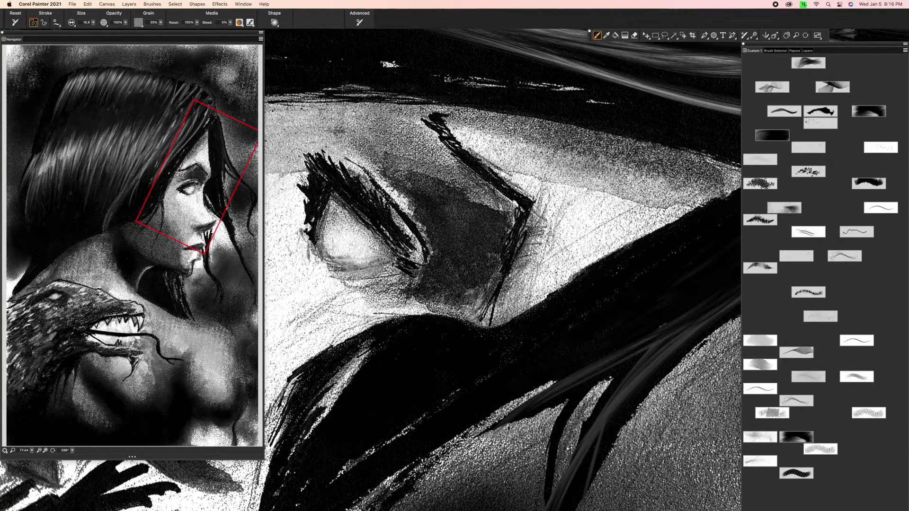
pyautogui.click(795, 51)
pyautogui.scroll(3, 431, 405)
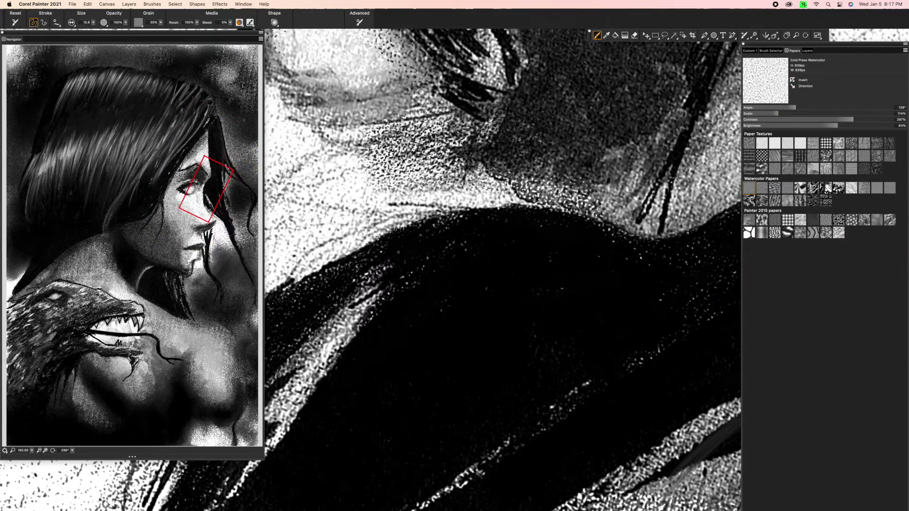
# Step: Try a light textured stroke across the dark hair beside the eye and undo it
pyautogui.scroll(-5, 431, 405)
pyautogui.moveTo(580, 333); pyautogui.dragTo(474, 403)
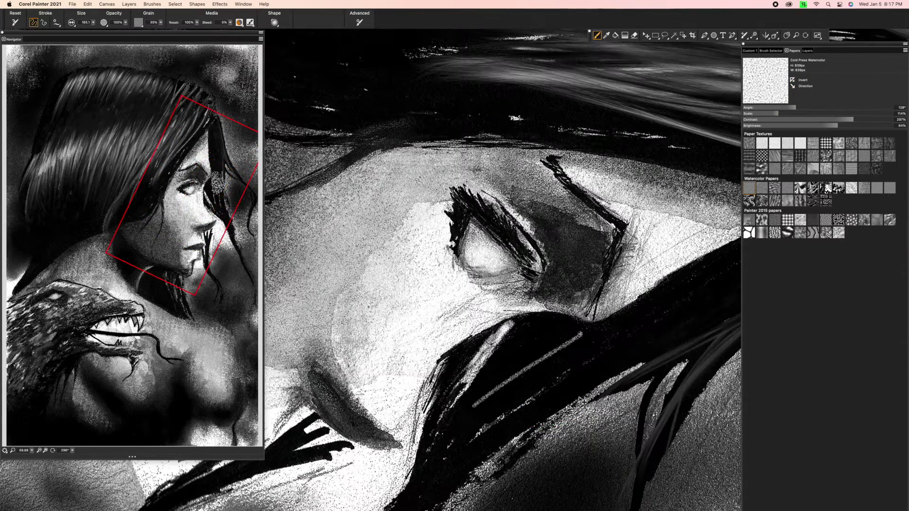
pyautogui.press('super+z')
# Step: Increase the Cold Press Watercolor paper's scale to 130% and its angle to 153°
pyautogui.moveTo(589, 459)
pyautogui.mouseDown()
pyautogui.moveTo(545, 379)
pyautogui.moveTo(514, 264)
pyautogui.moveTo(573, 301)
pyautogui.moveTo(584, 278)
pyautogui.mouseUp()
pyautogui.press('[')
pyautogui.press('[')
pyautogui.press('[')
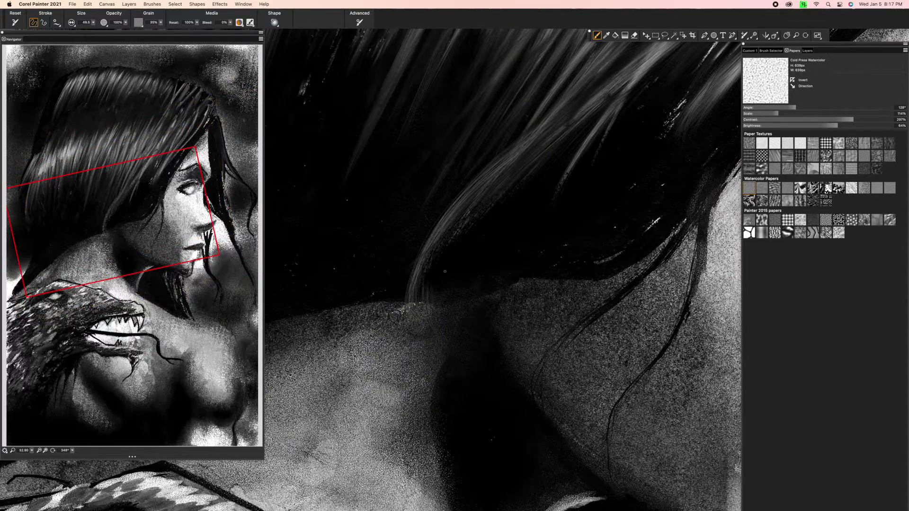
pyautogui.scroll(-5, 524, 333)
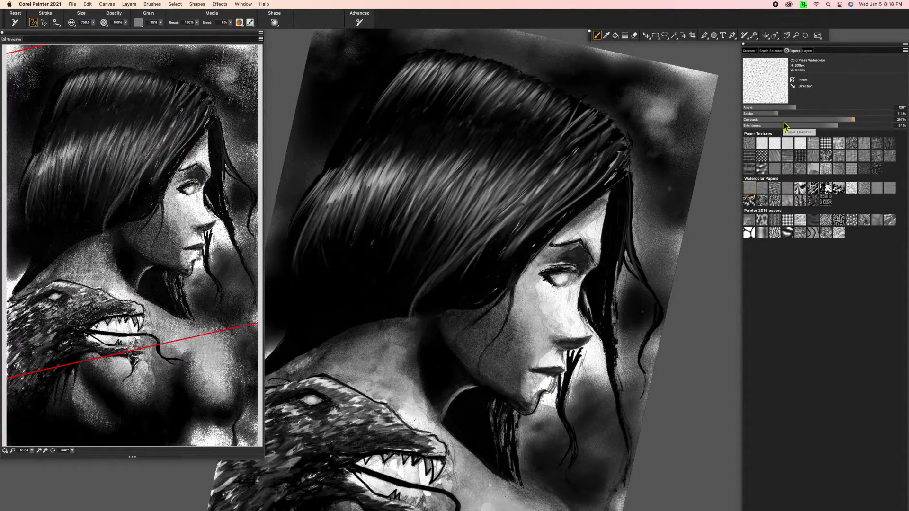
pyautogui.moveTo(778, 113); pyautogui.dragTo(784, 113)
pyautogui.moveTo(795, 107); pyautogui.dragTo(807, 108)
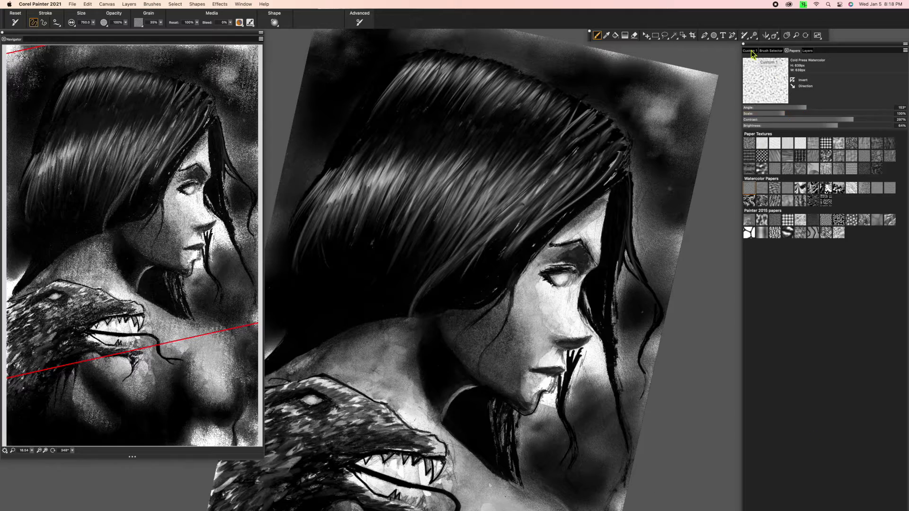
# Step: Return to the custom brush collection, switch to a saved brush with 80% opacity, and fit the whole painting upright in view
pyautogui.click(752, 50)
pyautogui.scroll(4, 491, 387)
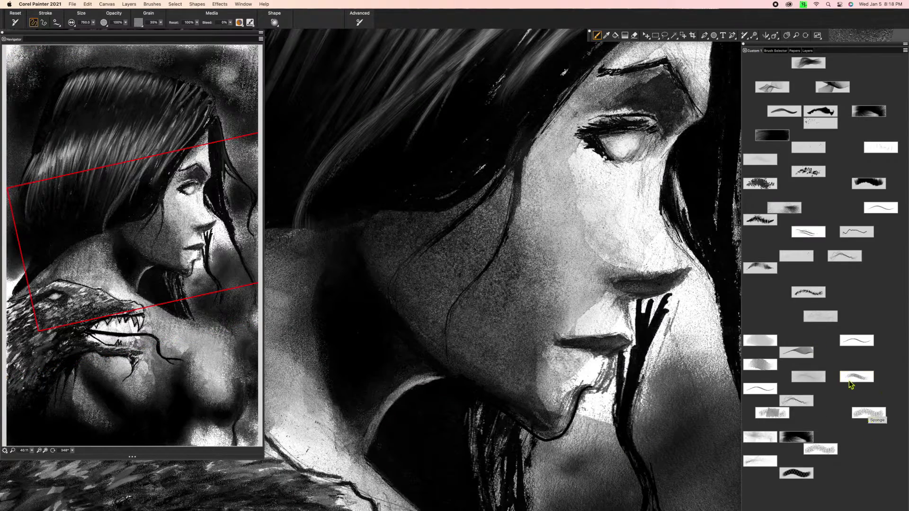
pyautogui.scroll(-4, 502, 270)
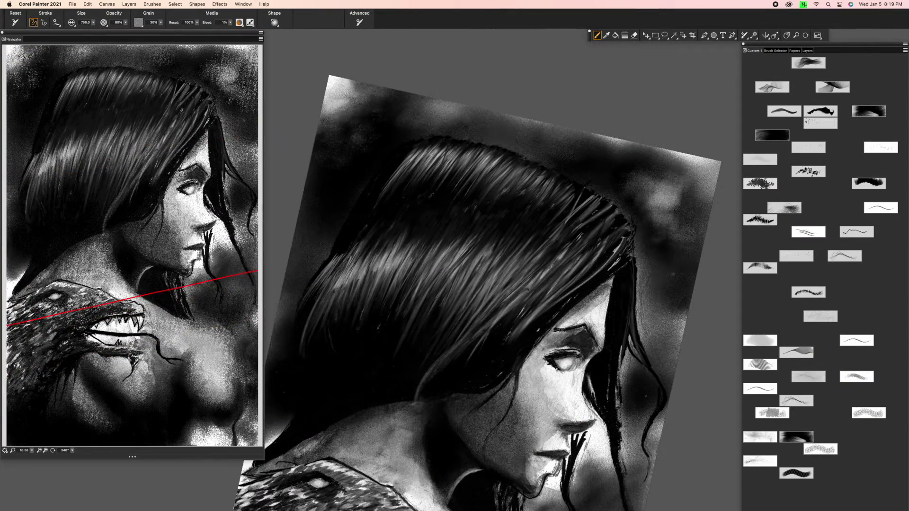
pyautogui.scroll(-4, 595, 365)
pyautogui.press('super+0')
pyautogui.scroll(2, 595, 365)
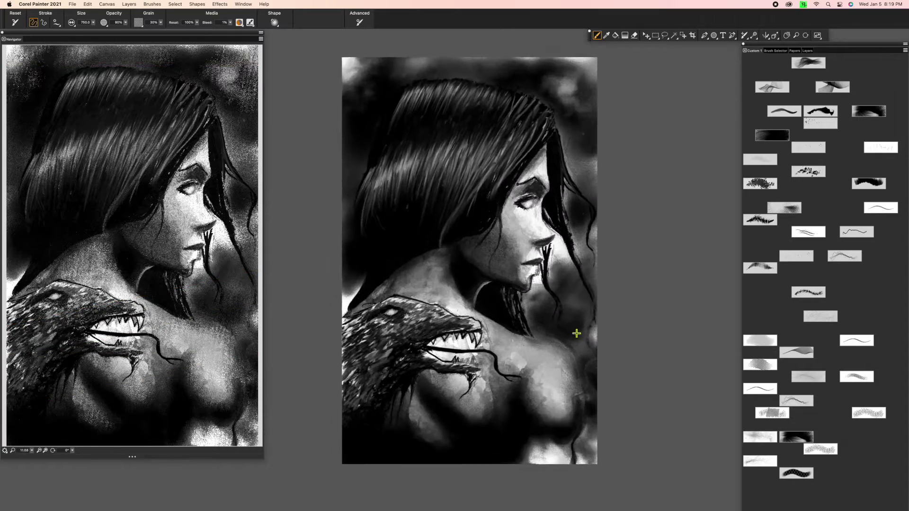